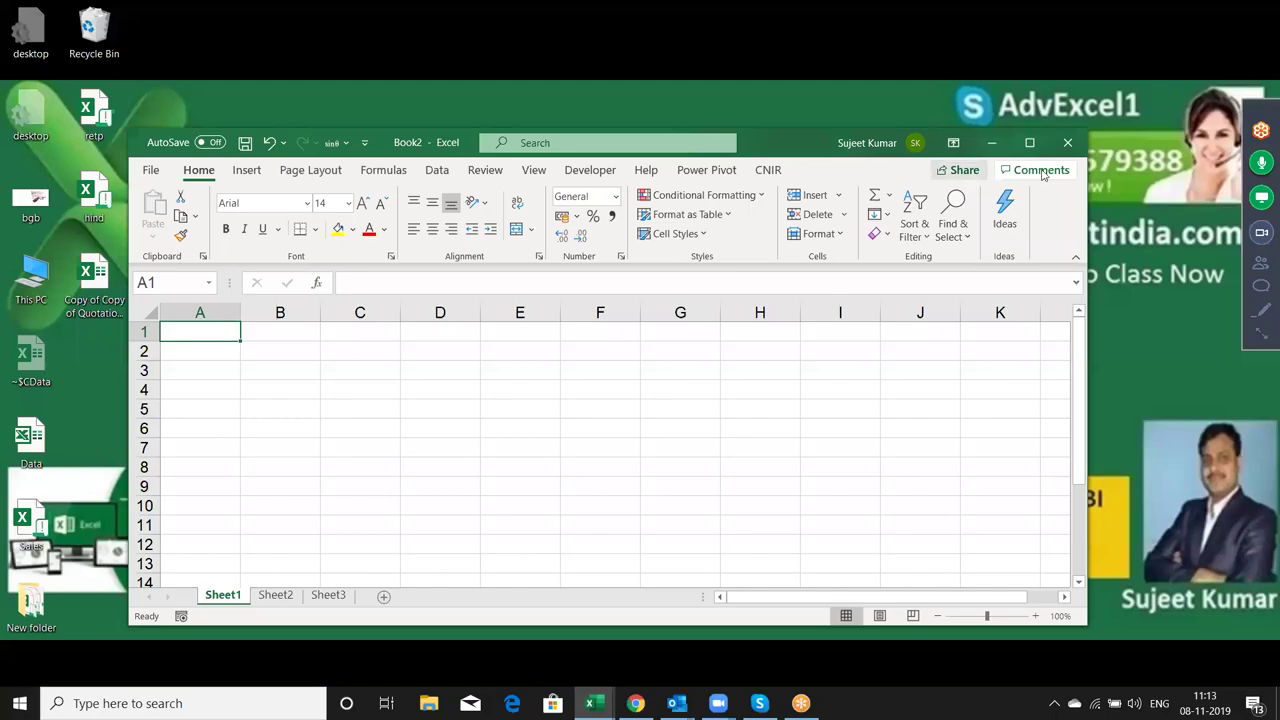
- Minimize Excel to the desktop, then restore the Book2 window and maximize it
left_click(995, 147)
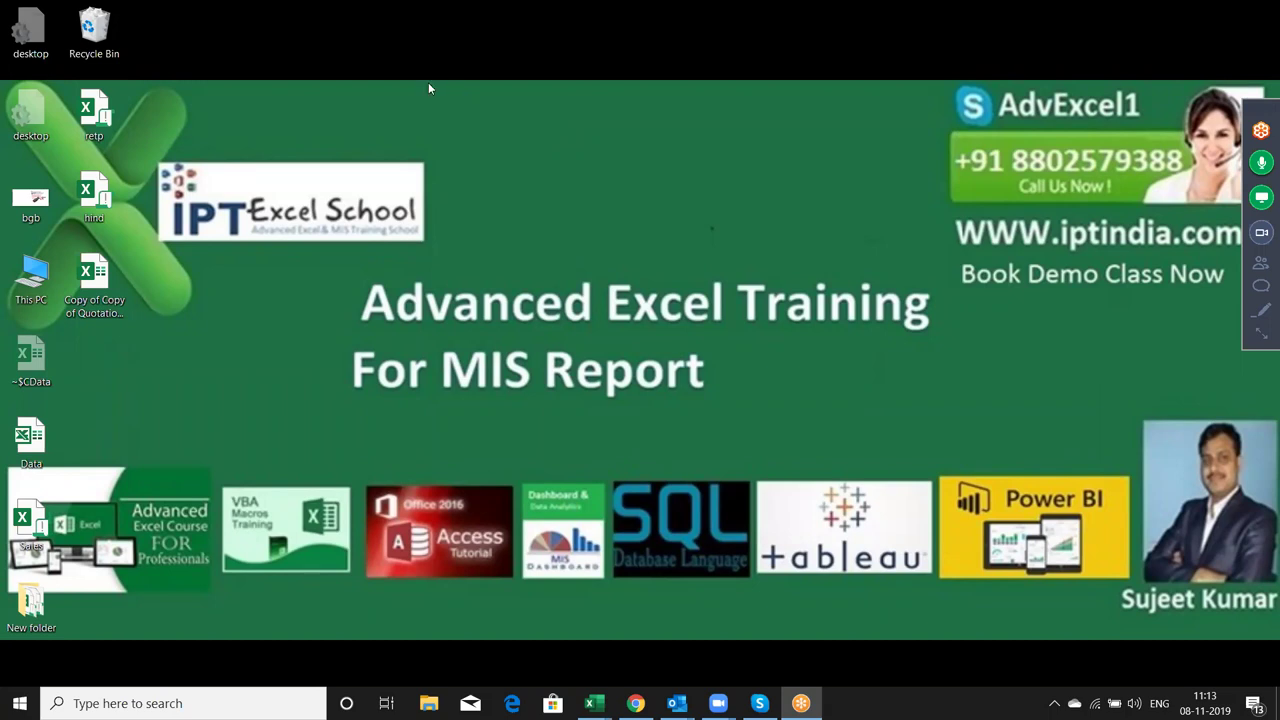
left_click(594, 703)
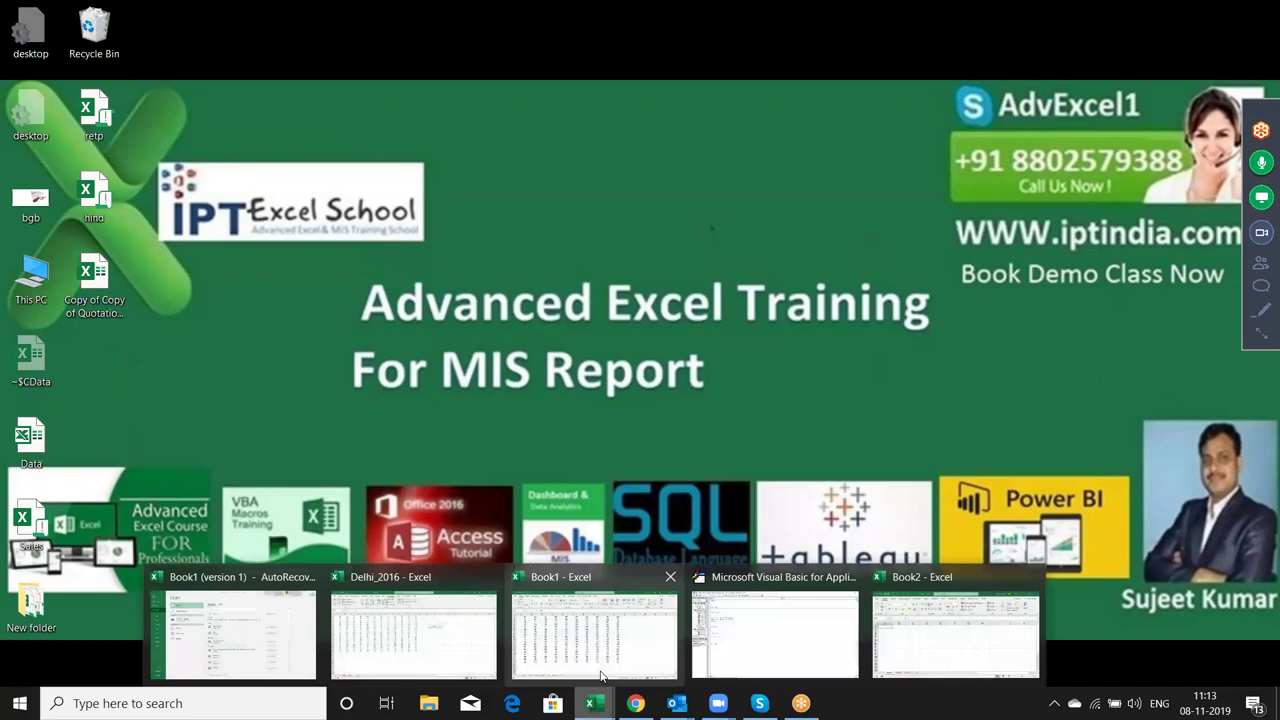
left_click(914, 630)
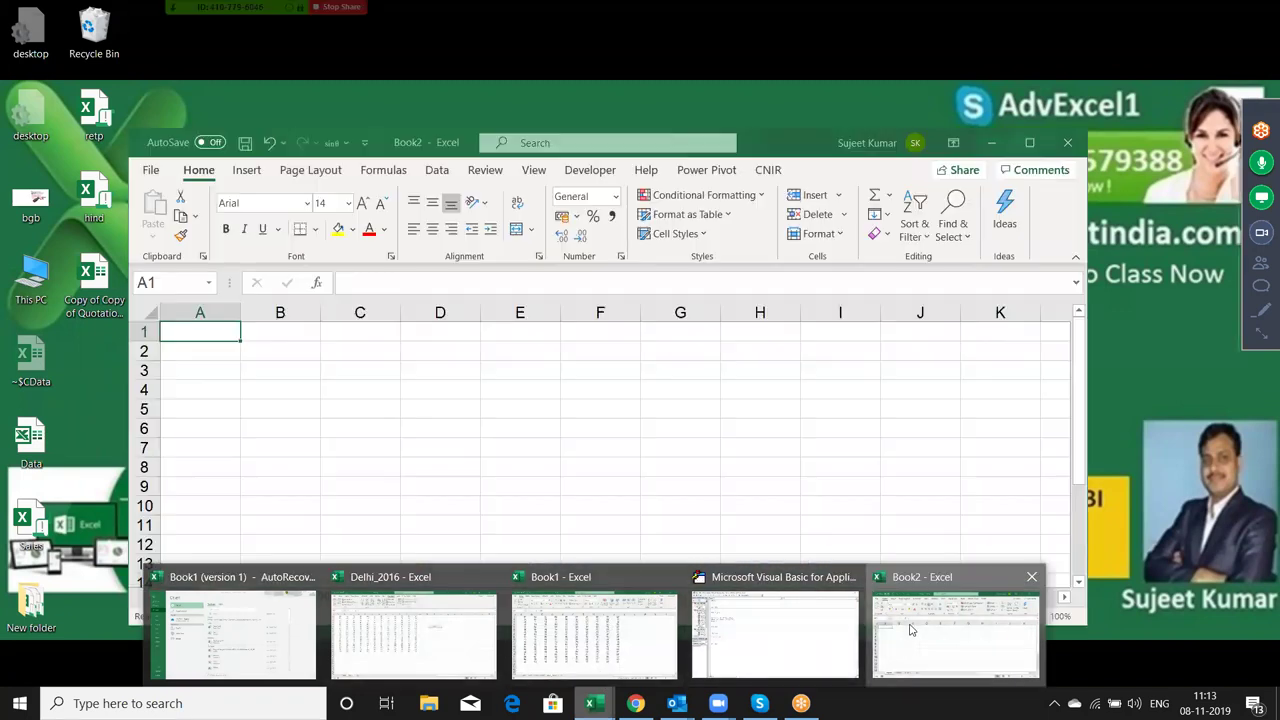
double_click(802, 136)
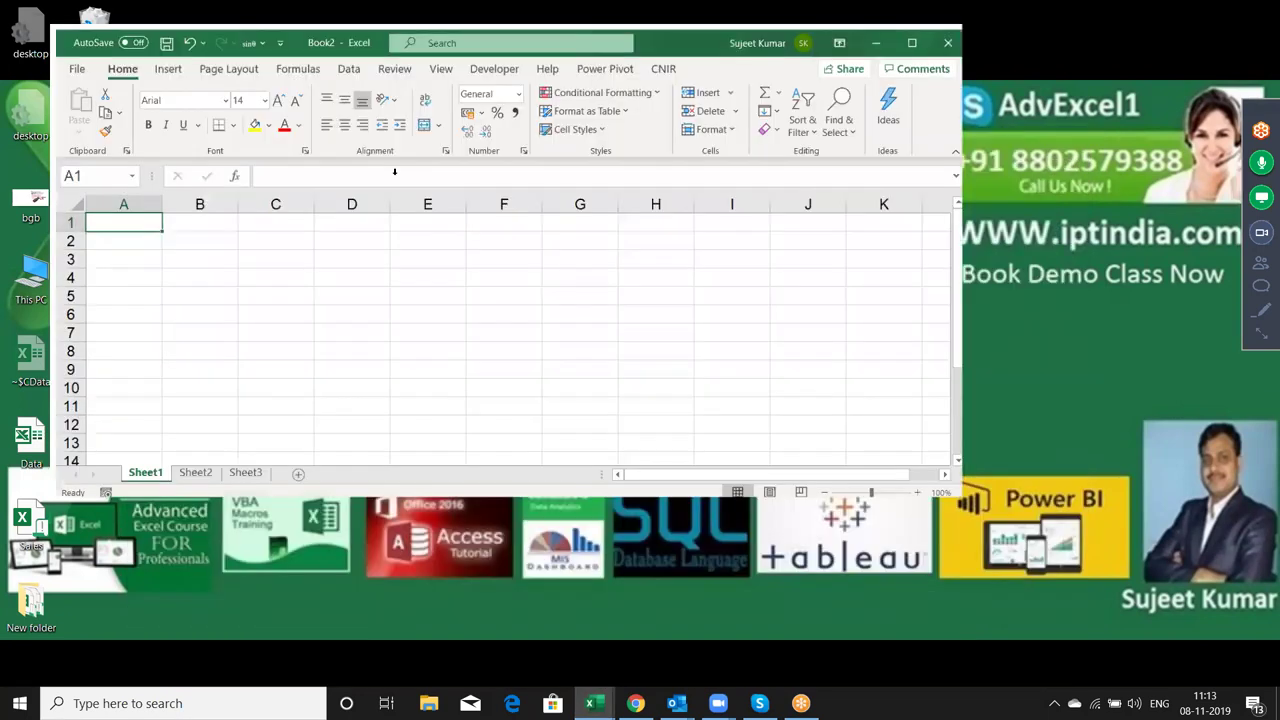
- Open the Sales workbook from the File > Open recent workbooks list
left_click(27, 40)
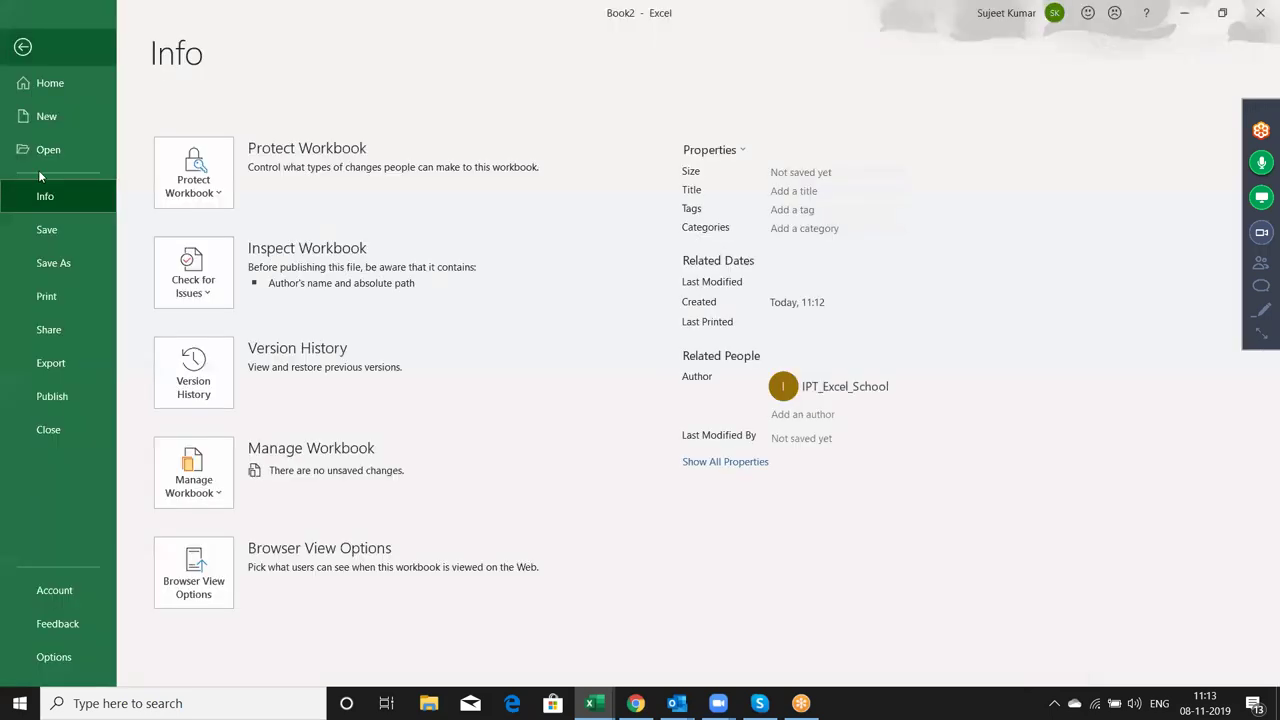
left_click(55, 155)
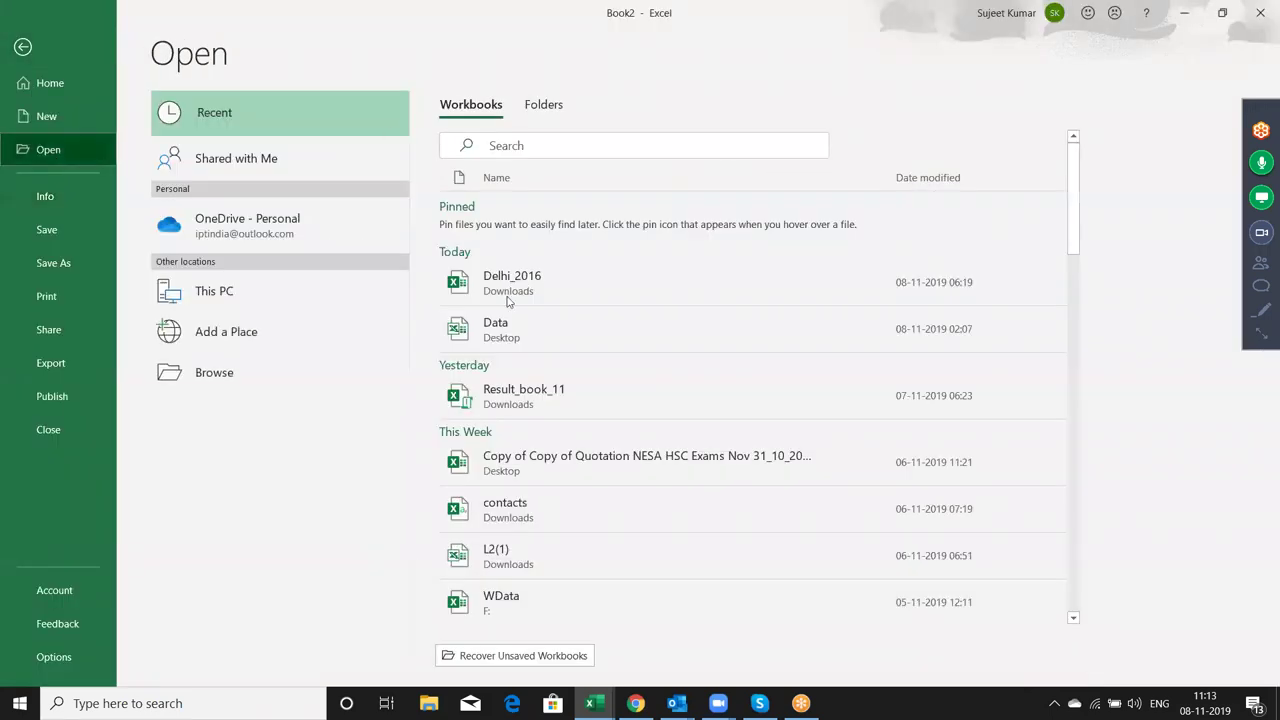
mouse_move(593, 381)
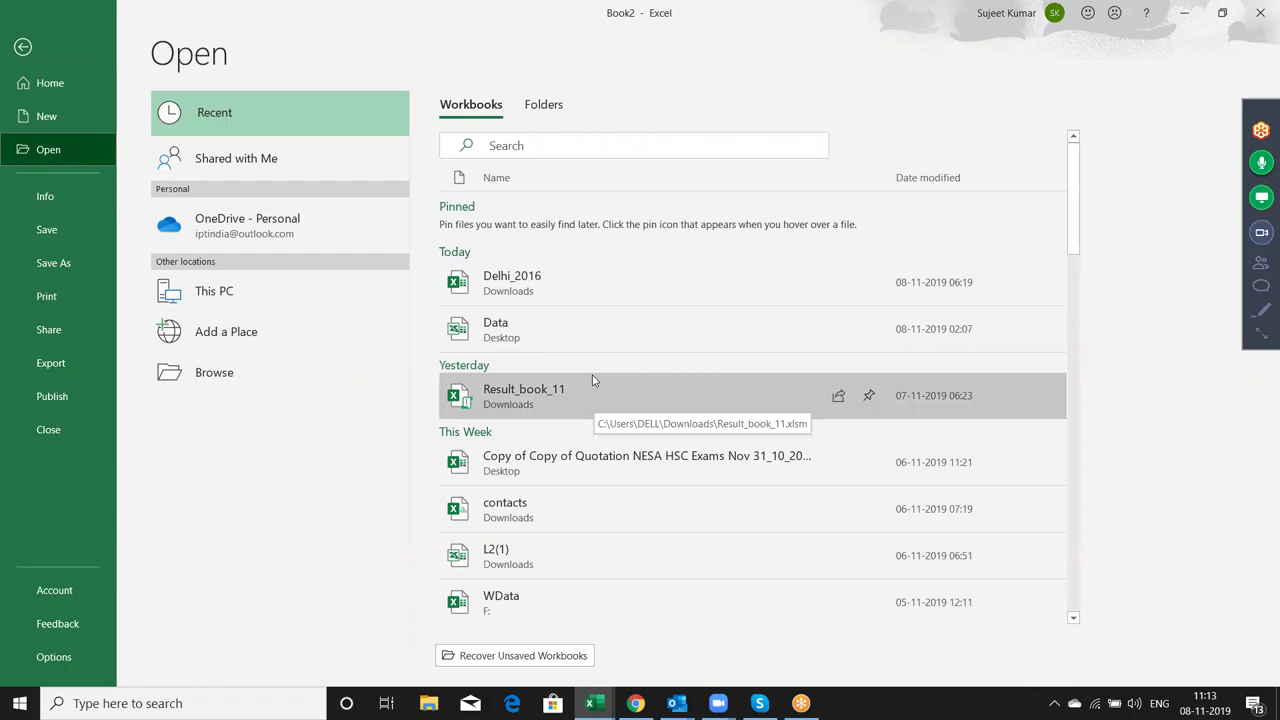
scroll(613, 525, "down", 1)
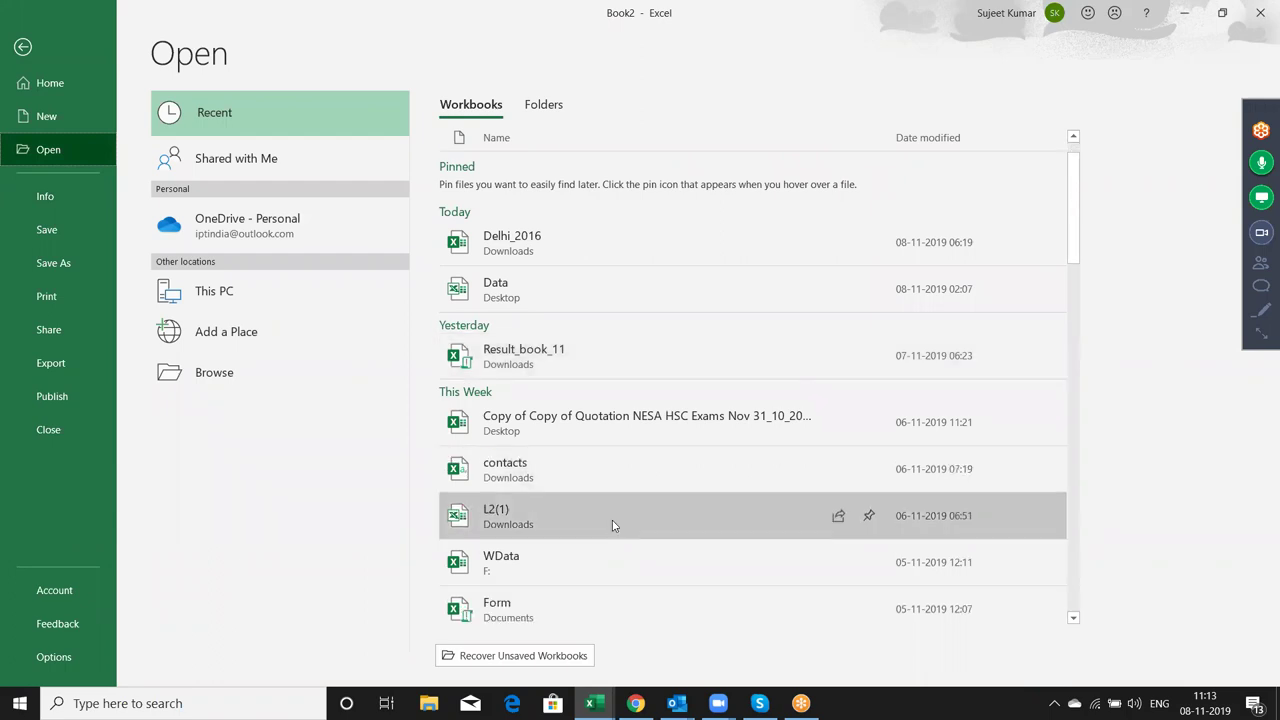
scroll(613, 525, "down", 1)
scroll(613, 525, "down", 1)
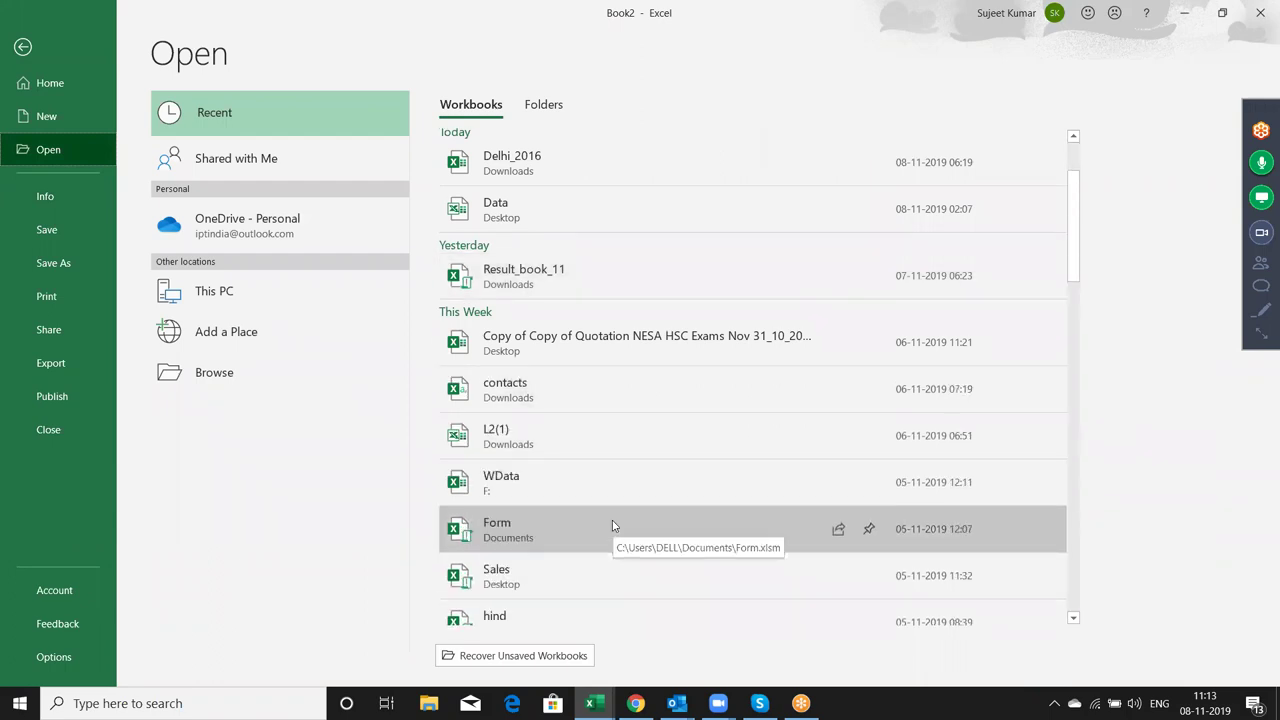
scroll(613, 525, "down", 1)
scroll(613, 525, "down", 1)
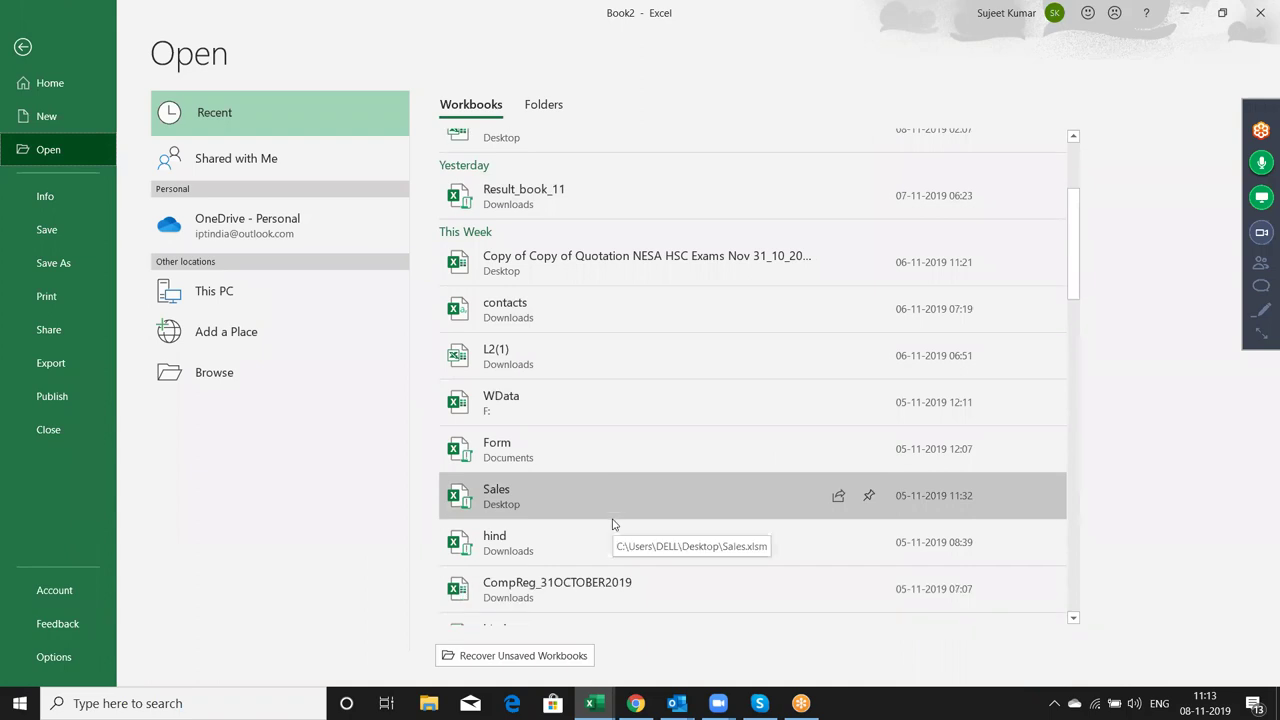
scroll(613, 525, "down", 1)
scroll(613, 525, "down", 1)
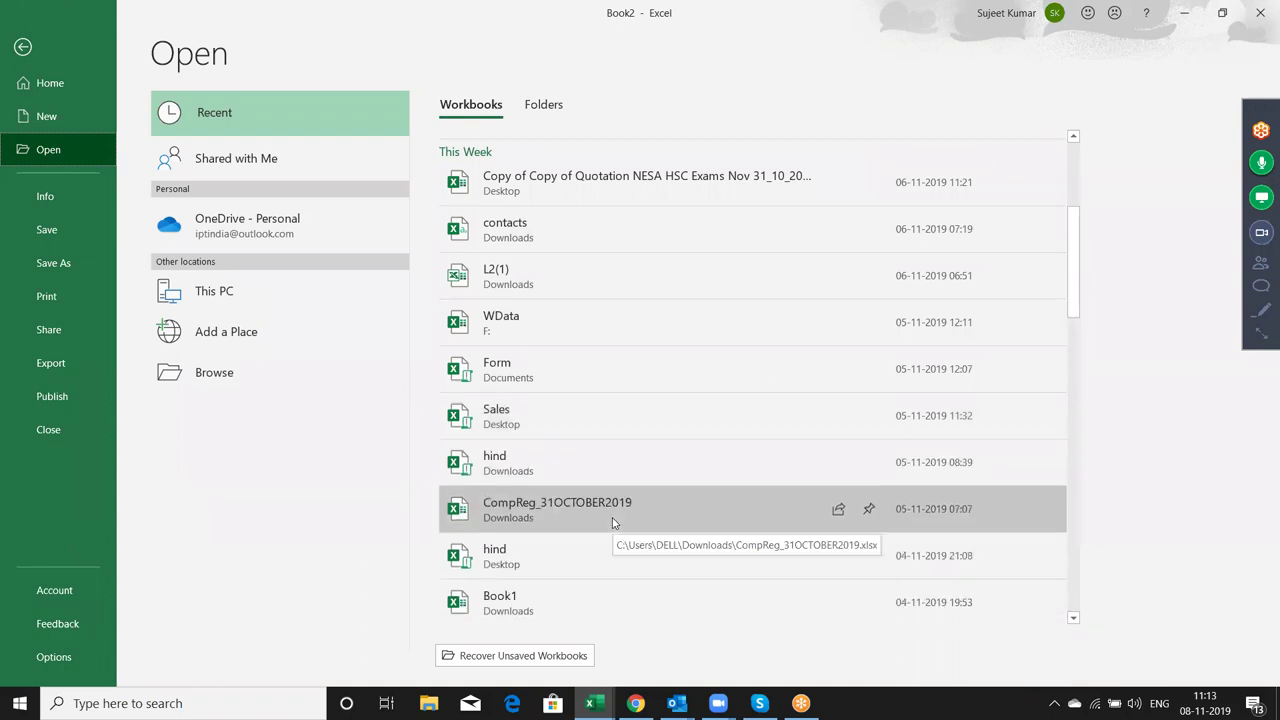
left_click(589, 426)
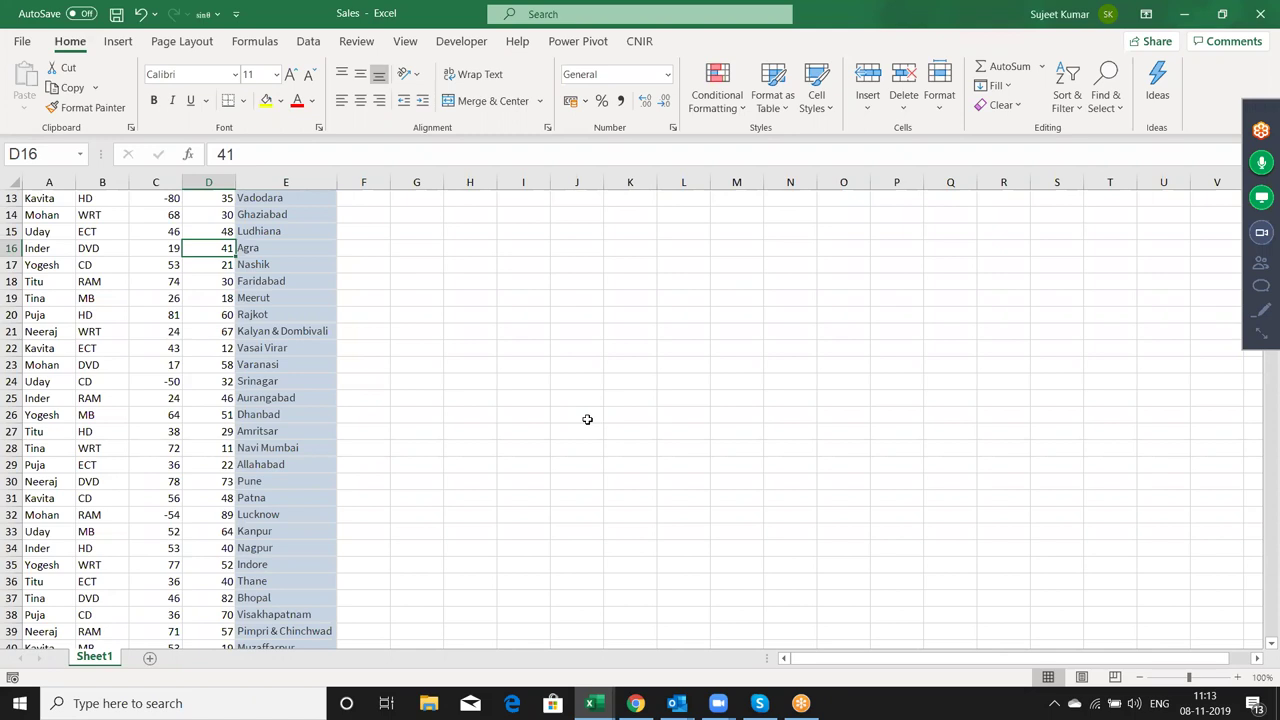
- Insert a blank column A before the Name column
key("Up")
key("Up")
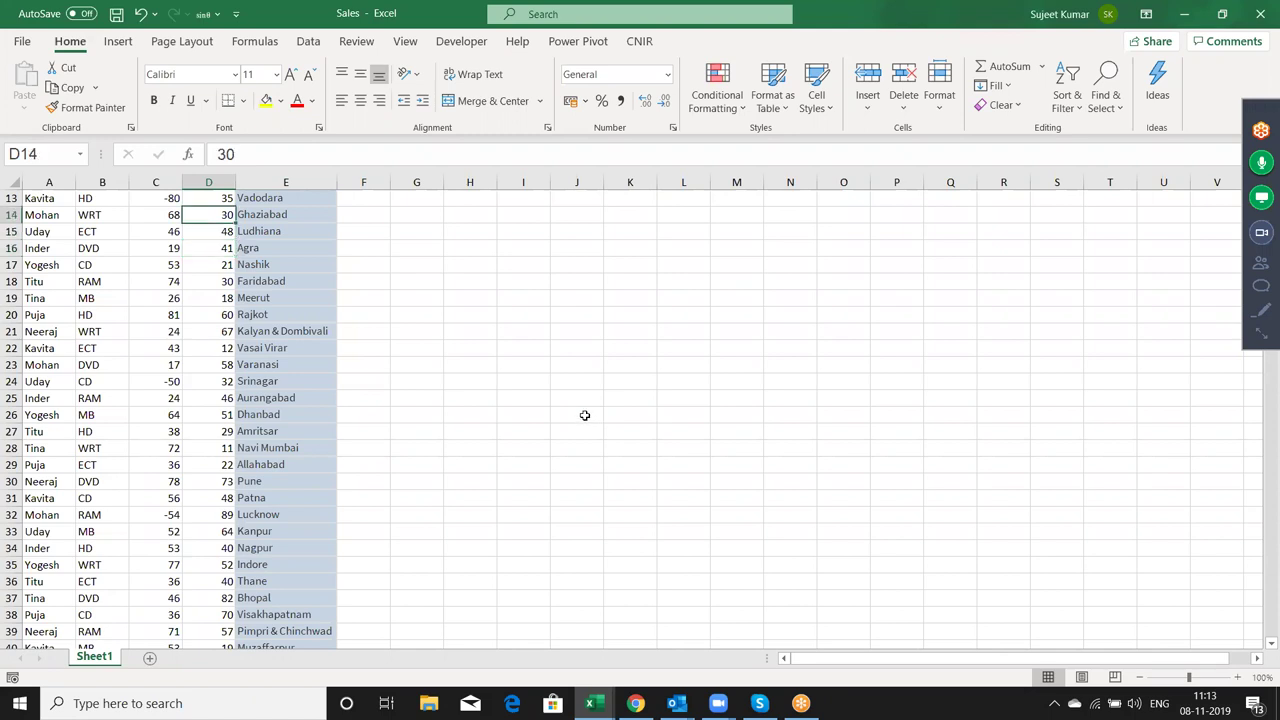
key("ctrl+Up")
key("ctrl+Left")
key("ctrl+space")
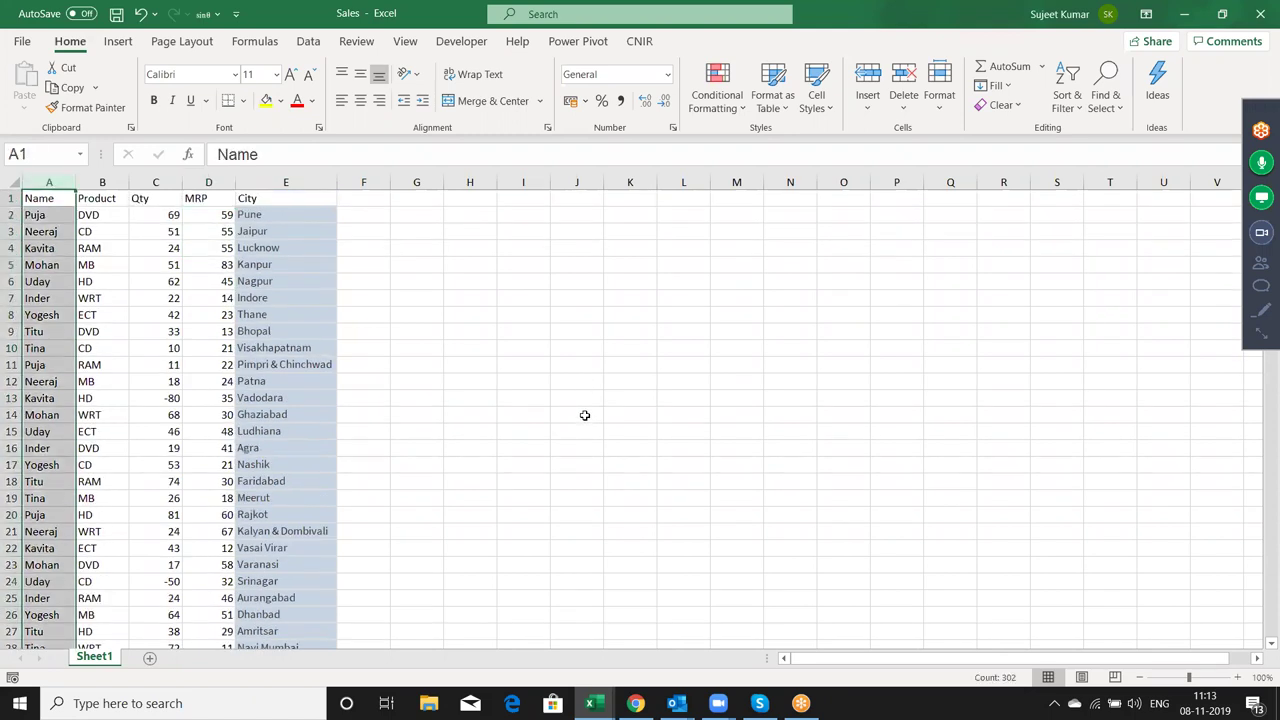
key("ctrl+shift+plus")
key("ctrl+Home")
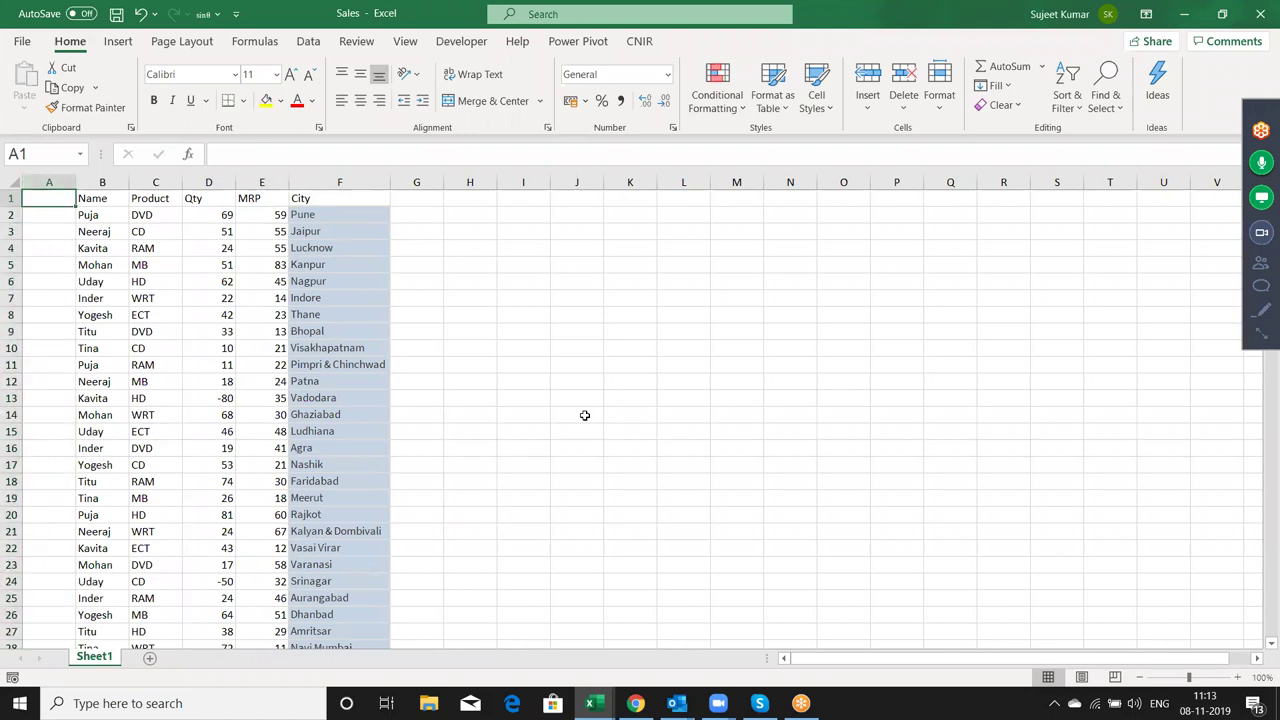
- Enter the header ID with 1101 and 1102, then fill the series down every row
type("ID")
key("Return")
type("1")
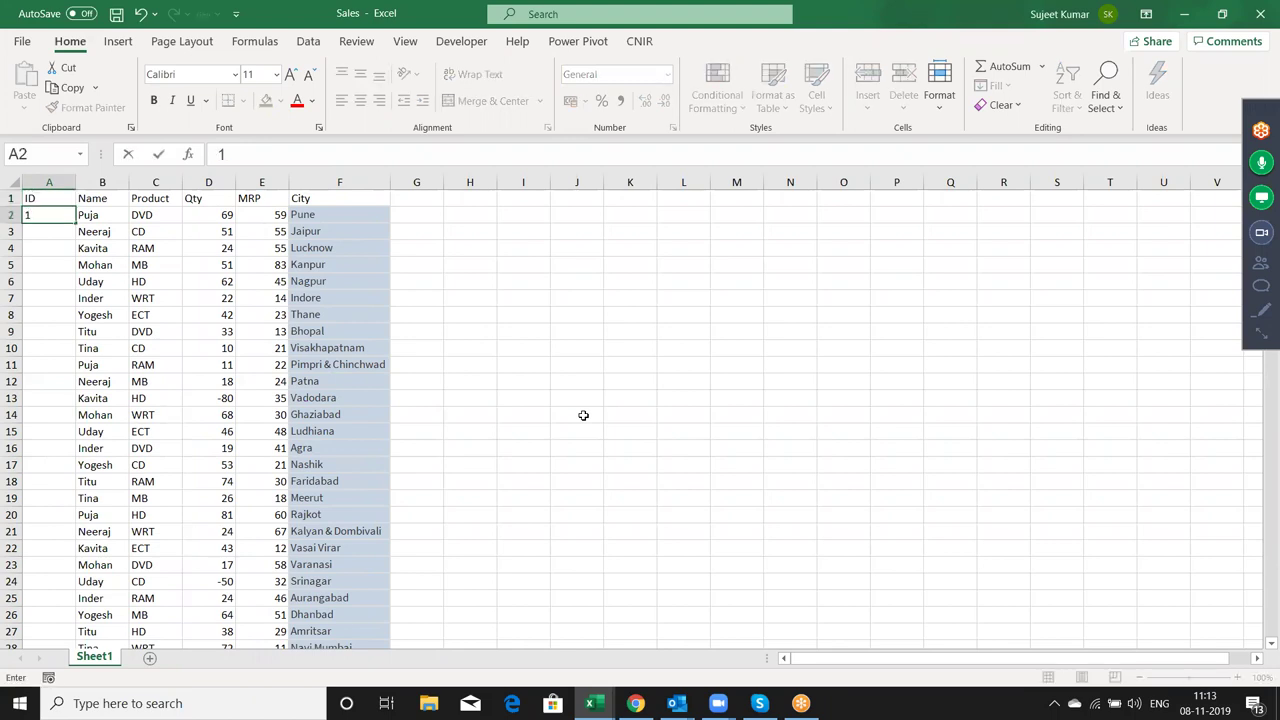
type("101")
key("Return")
type("1102")
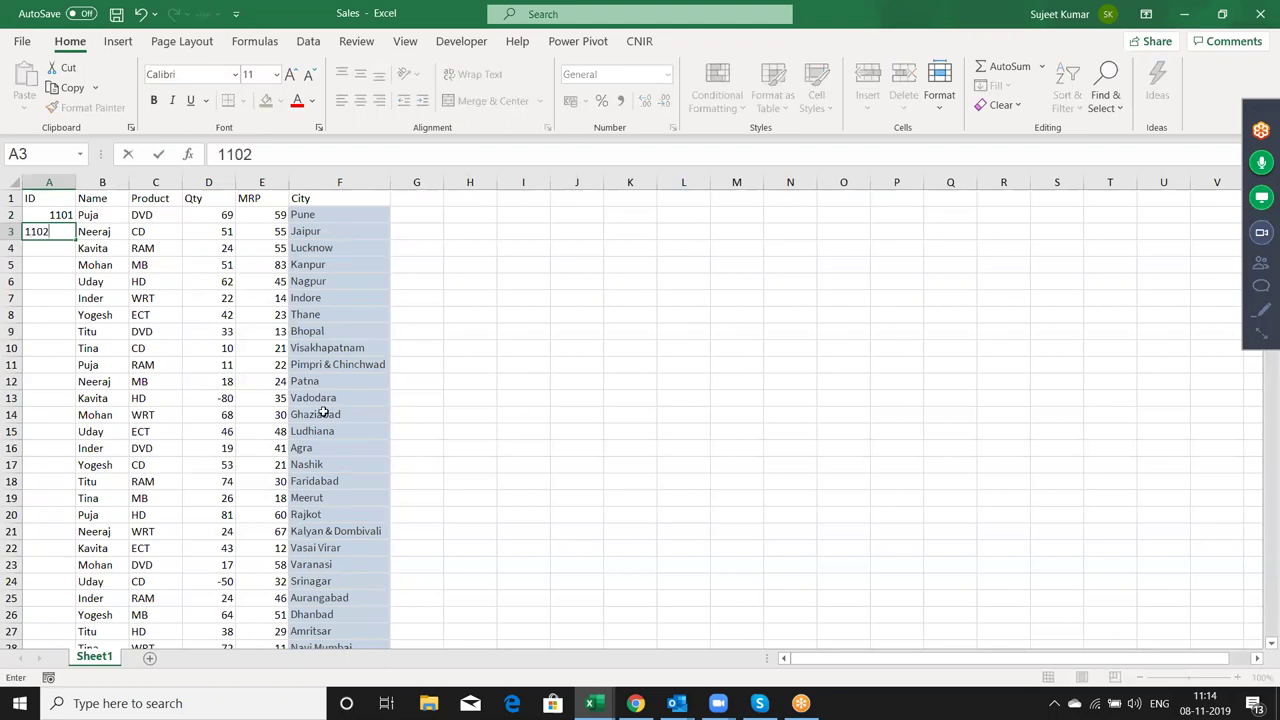
left_click(310, 414)
left_click_drag(70, 217, 66, 232)
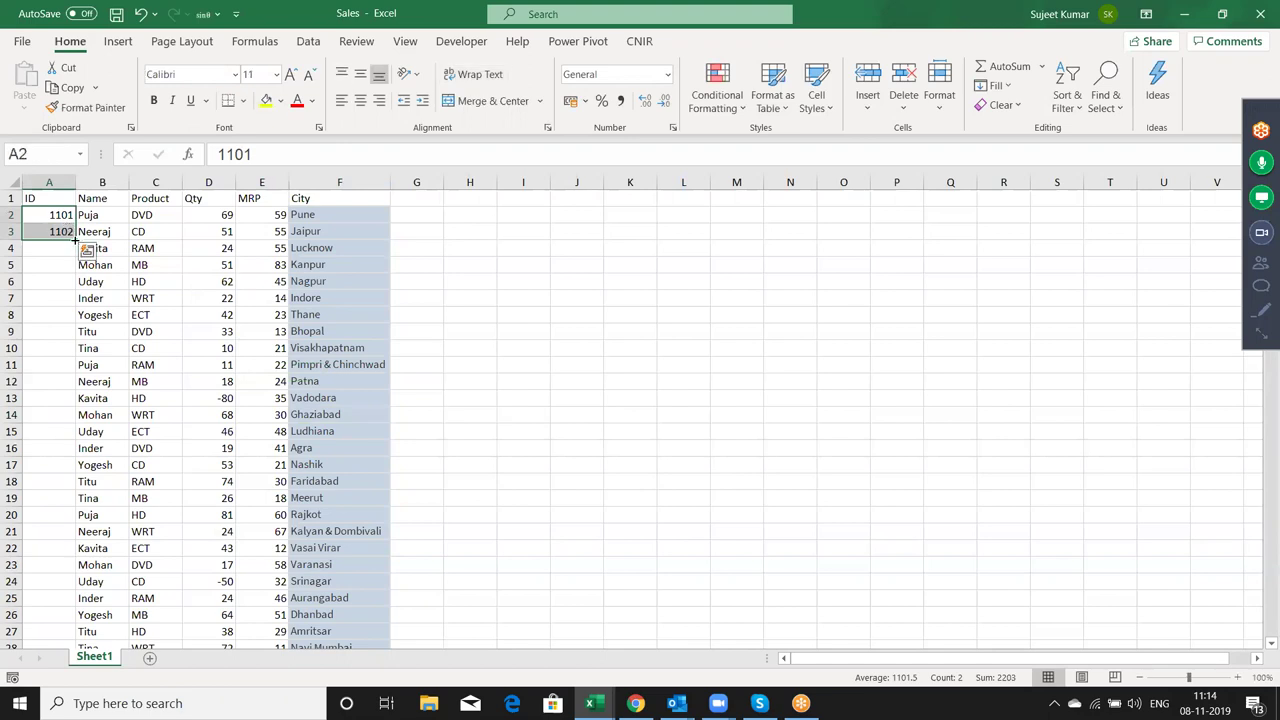
double_click(75, 240)
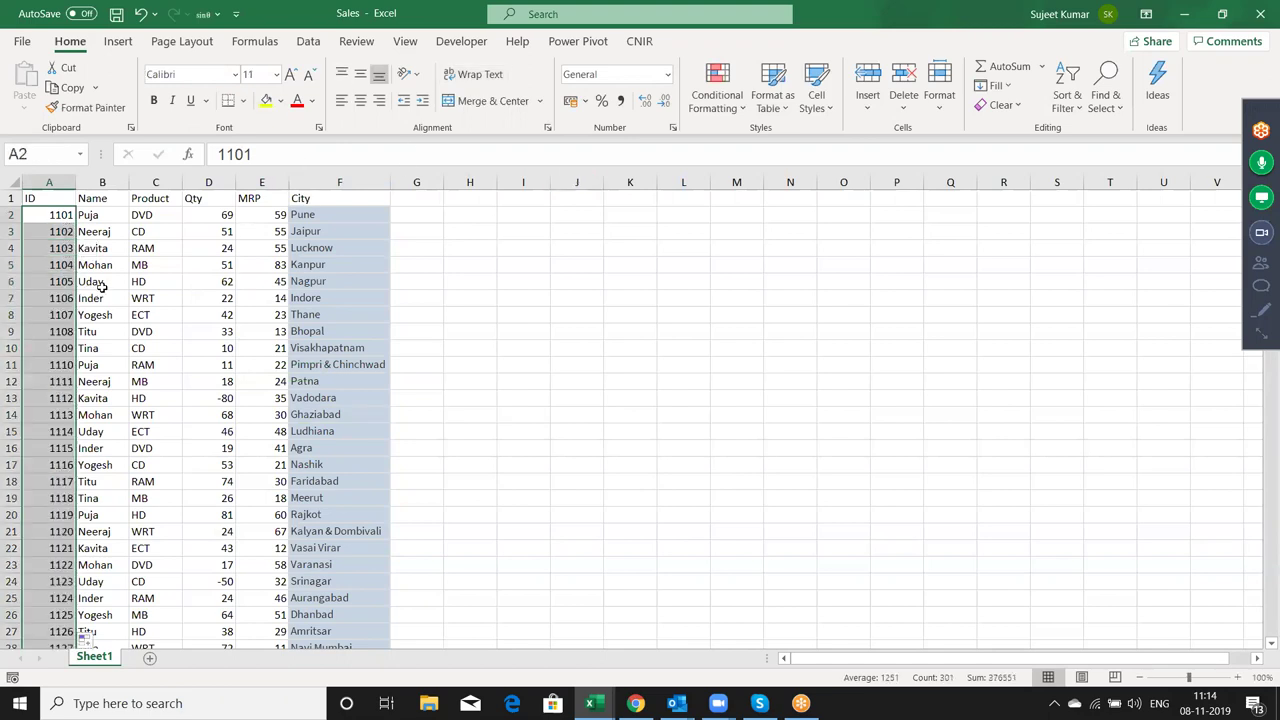
mouse_move(36, 198)
left_mouse_down()
mouse_move(277, 276)
mouse_move(330, 333)
left_mouse_up()
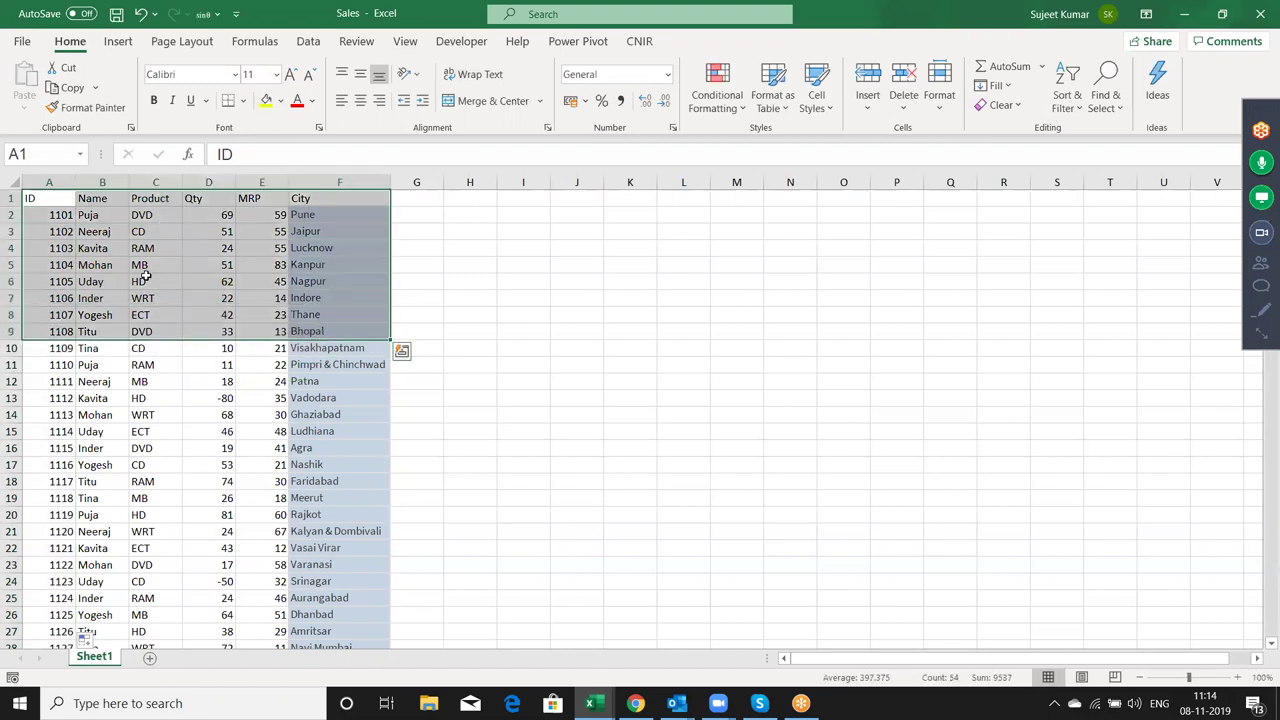
- Copy A1:F23 and paste it into a new Sheet2
left_click(318, 567, "shift")
key("ctrl+c")
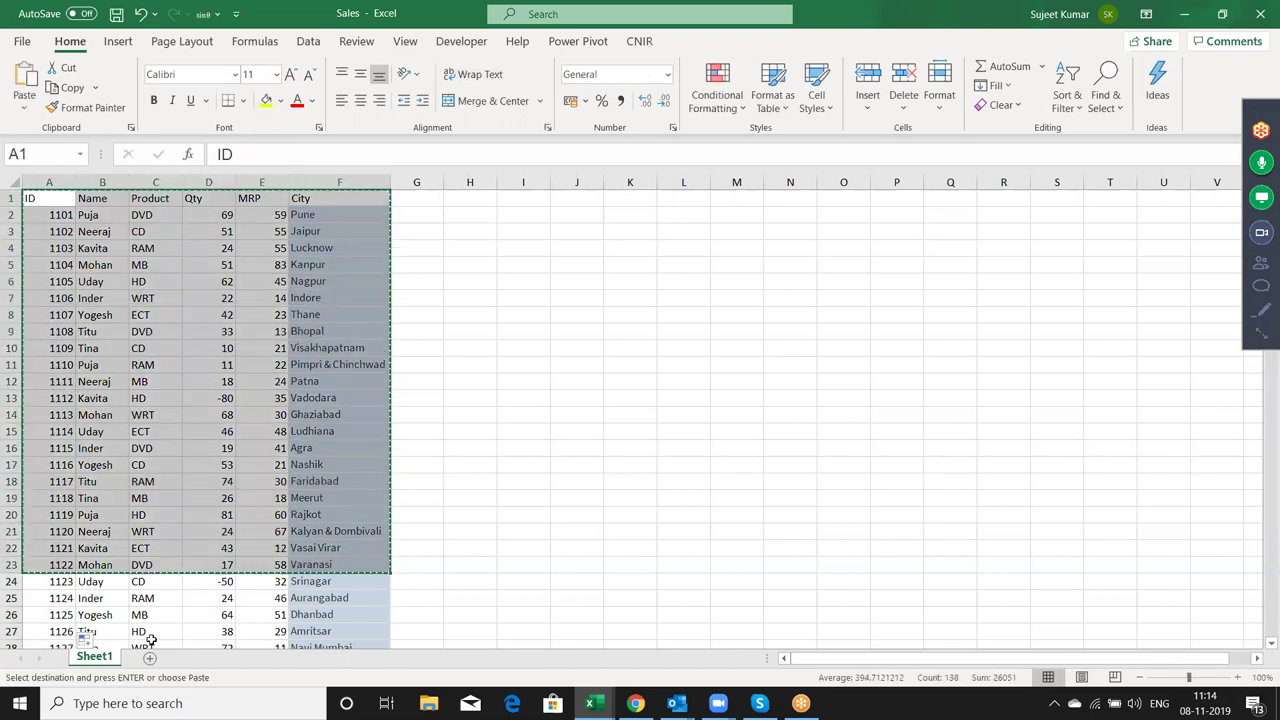
left_click(149, 657)
key("ctrl+v")
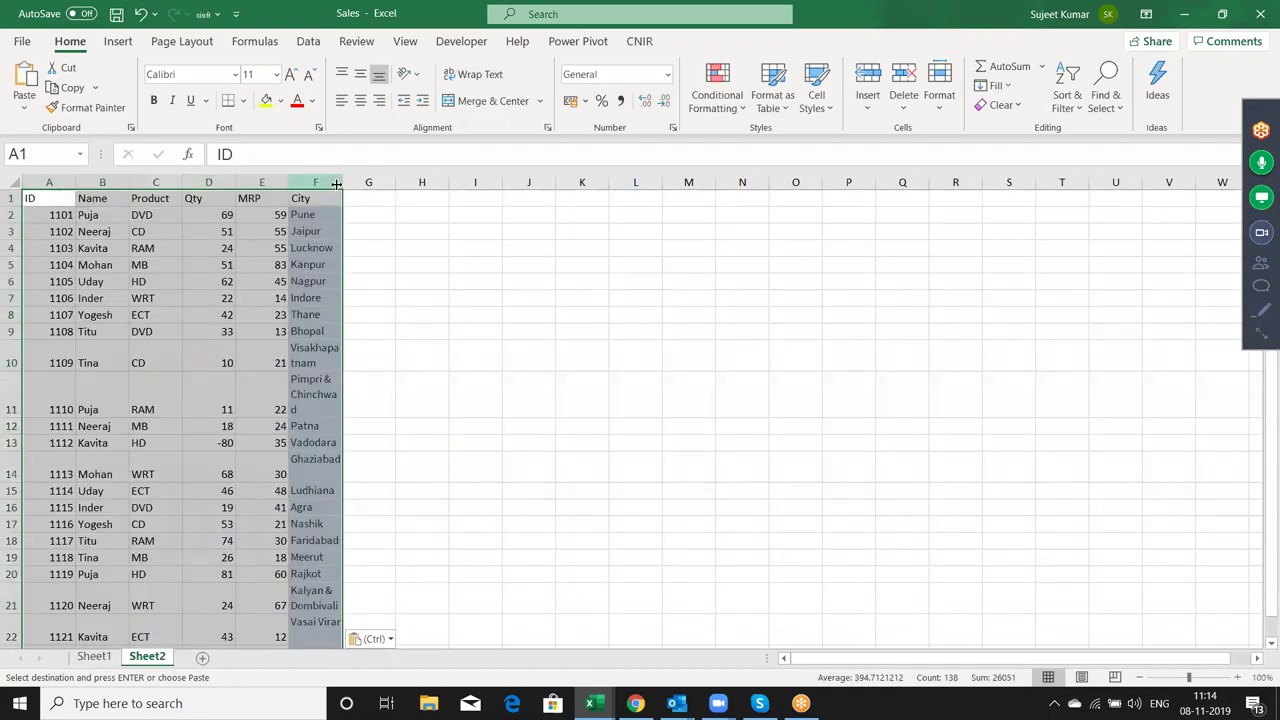
- Widen the City column and auto-fit all rows to single-line height
left_click_drag(342, 183, 399, 183)
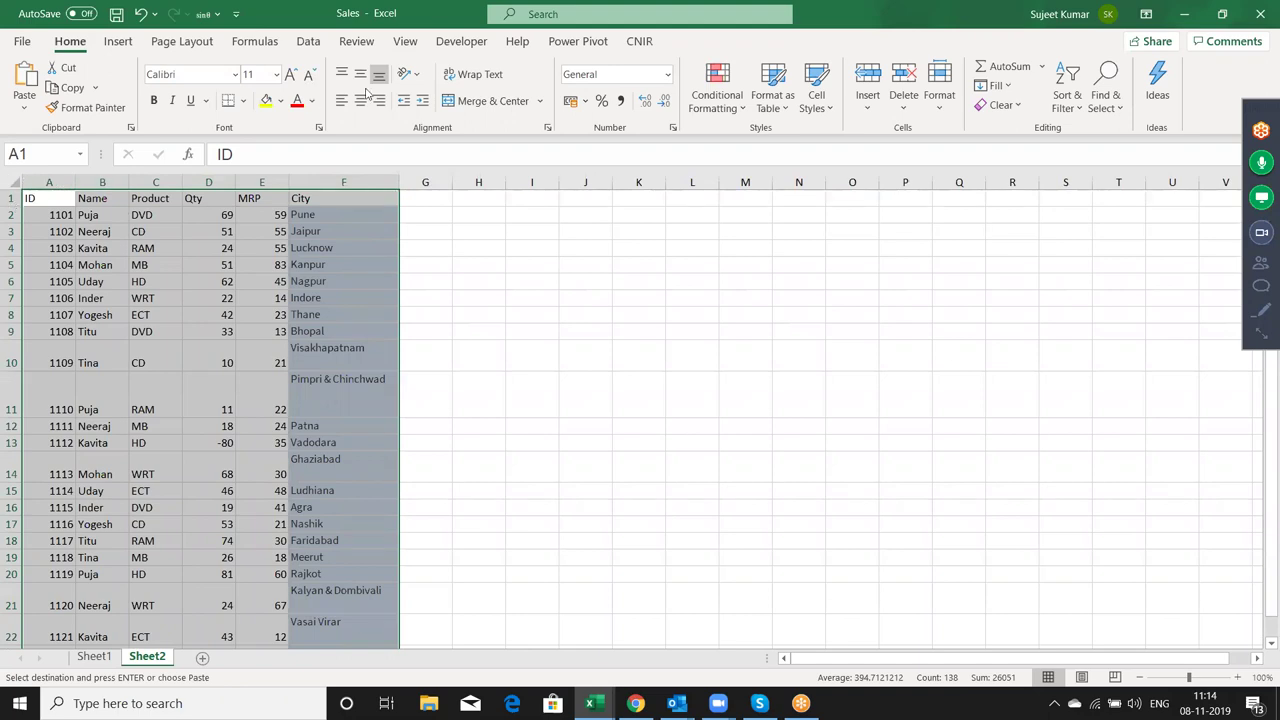
left_click(6, 179)
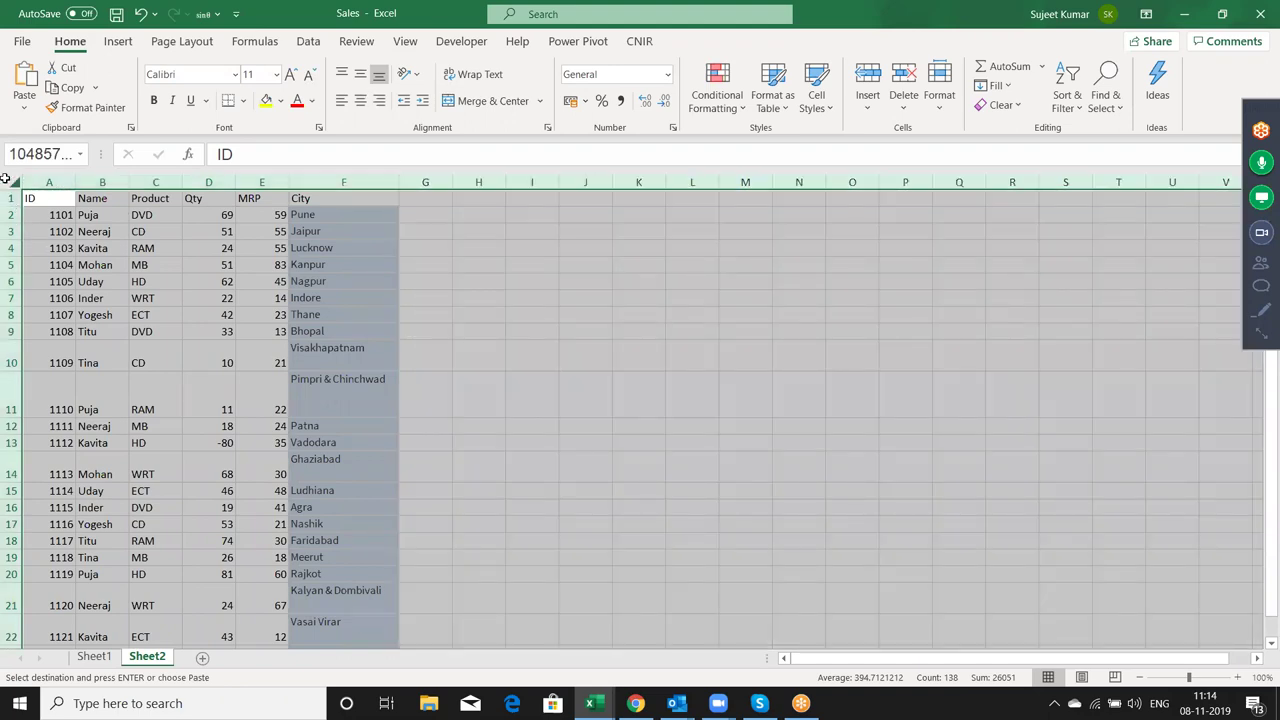
double_click(12, 206)
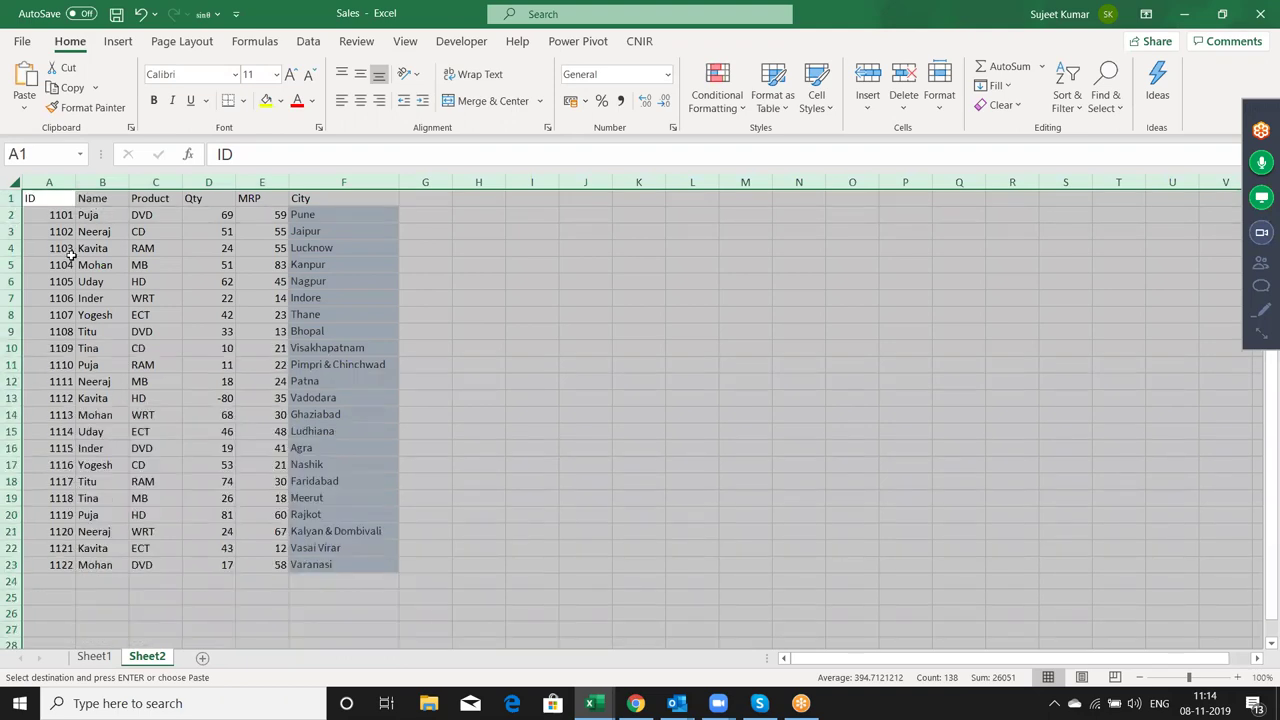
left_click(12, 252)
- Move the ID column so it sits between Product and Qty
left_click(38, 182)
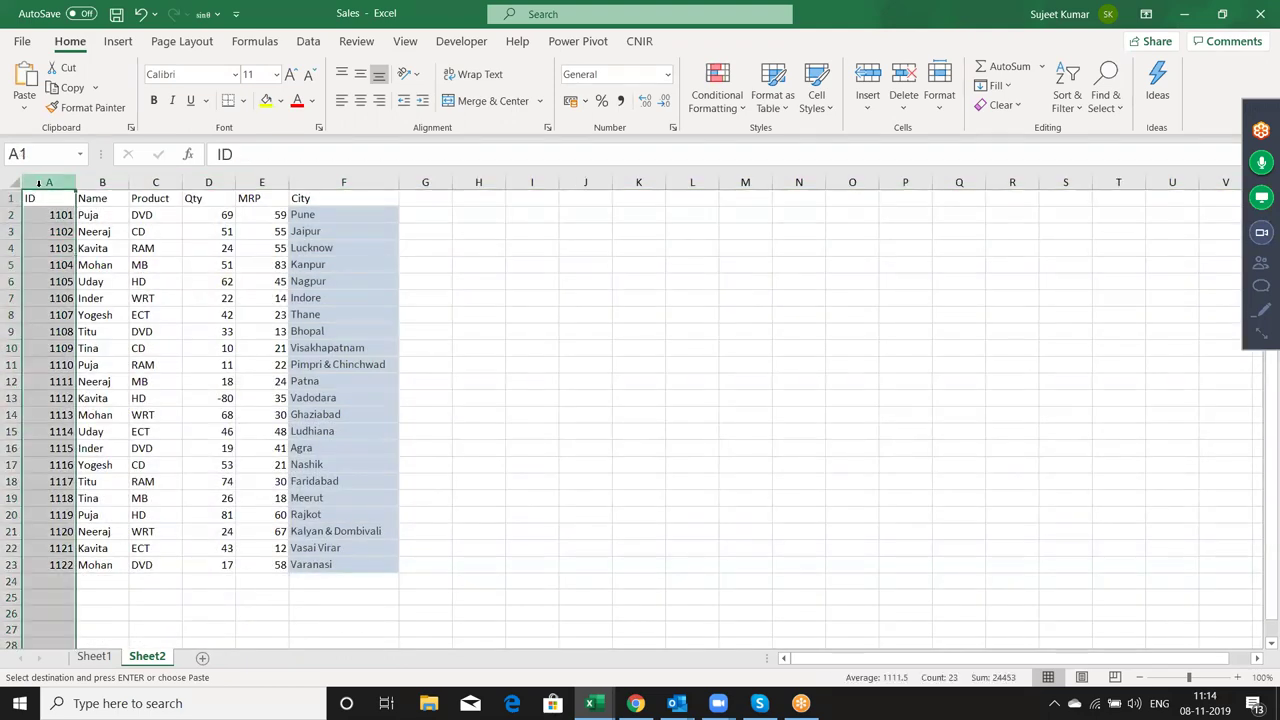
left_click(209, 182)
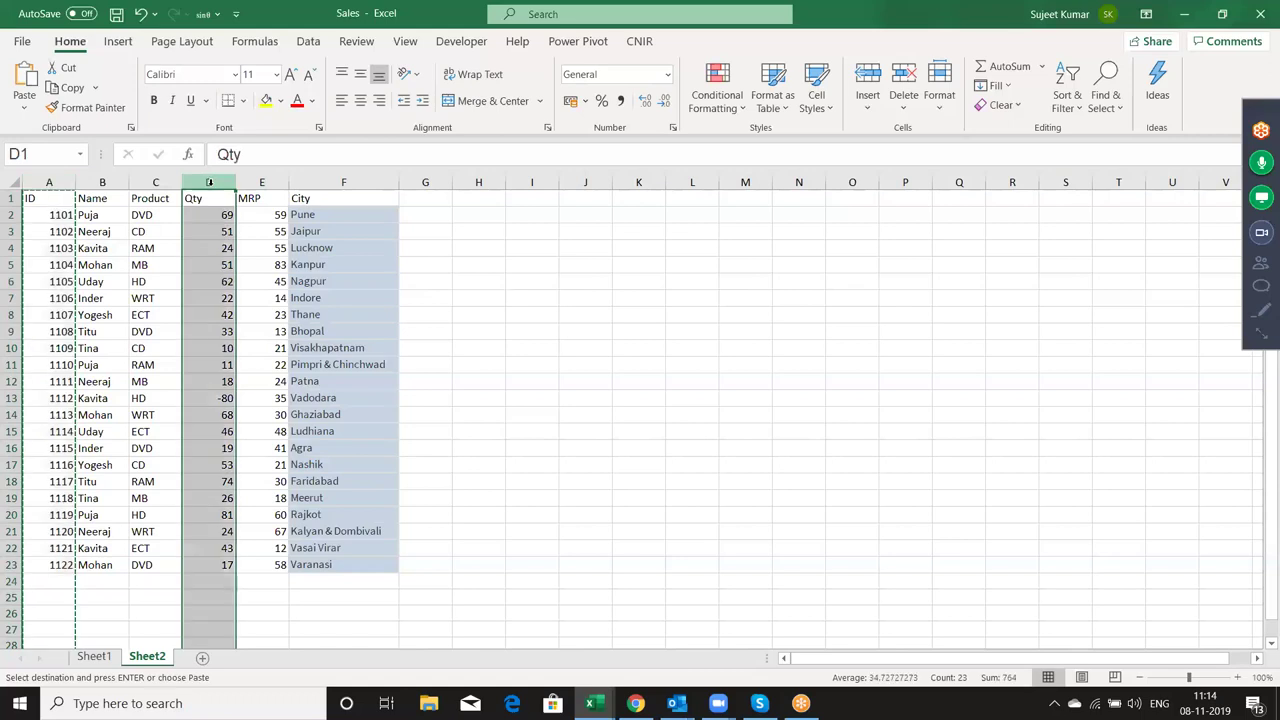
key("ctrl+plus")
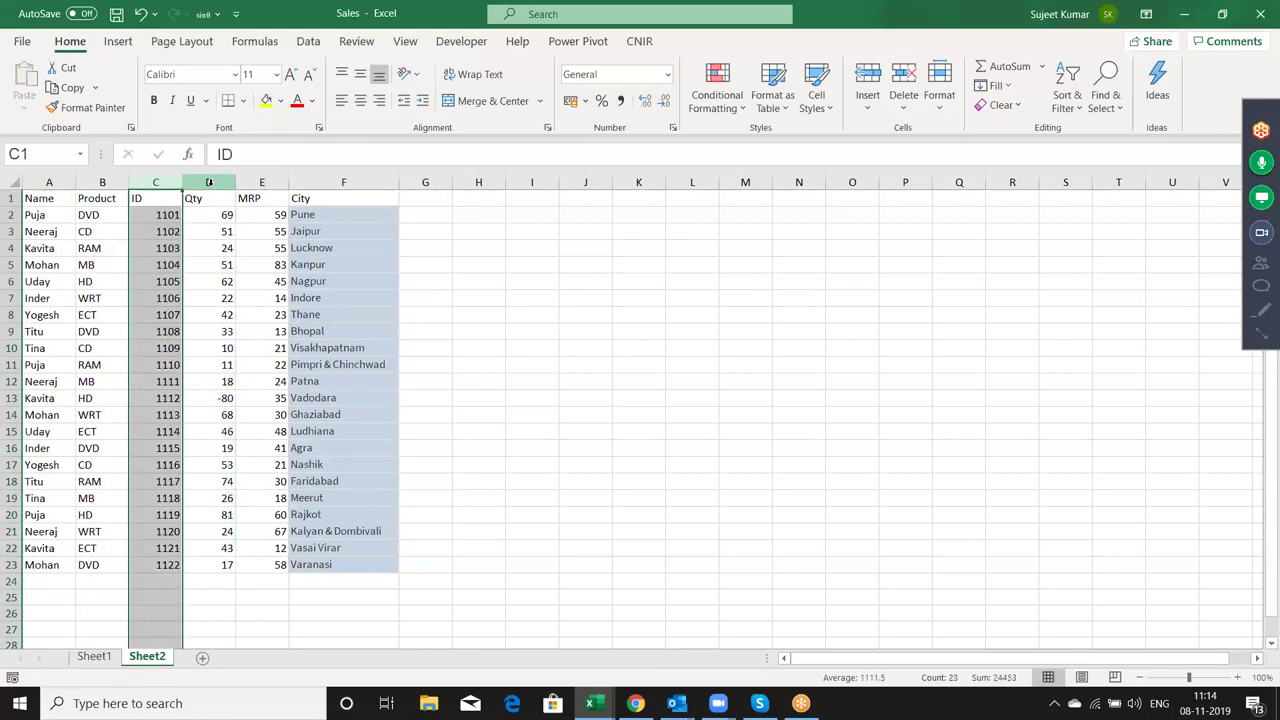
- Enter the lookup ID 1104 in cell J5
left_click(490, 245)
left_click(586, 258)
type("110")
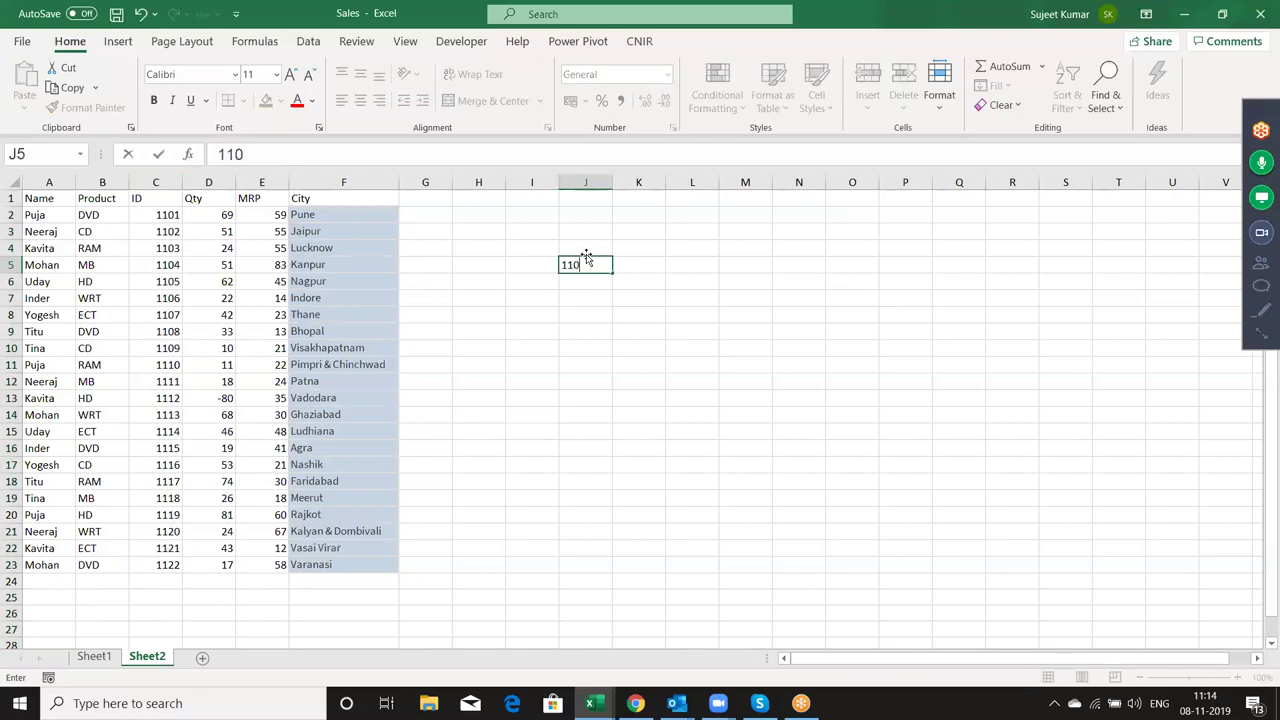
type("4")
key("Tab")
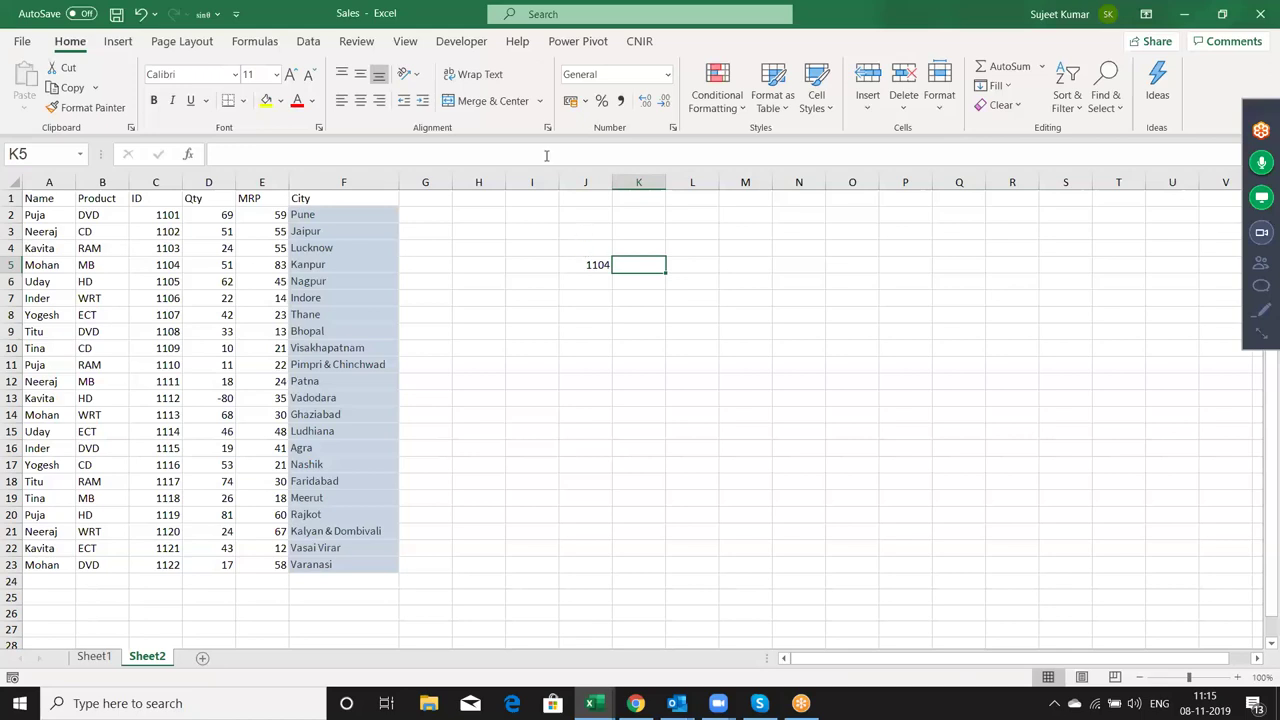
- Start a VLOOKUP in K5 on J5, first taking columns A through F as the table
type("=vl")
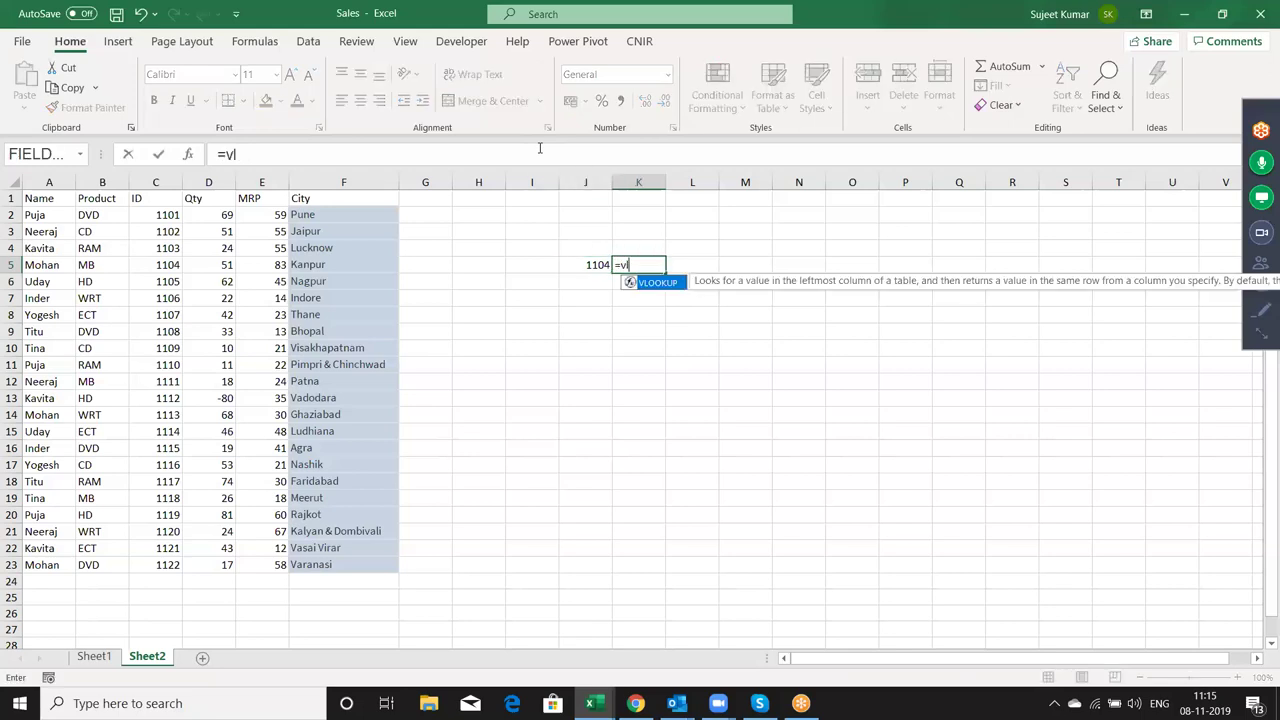
key("Tab")
key("Left")
type(",")
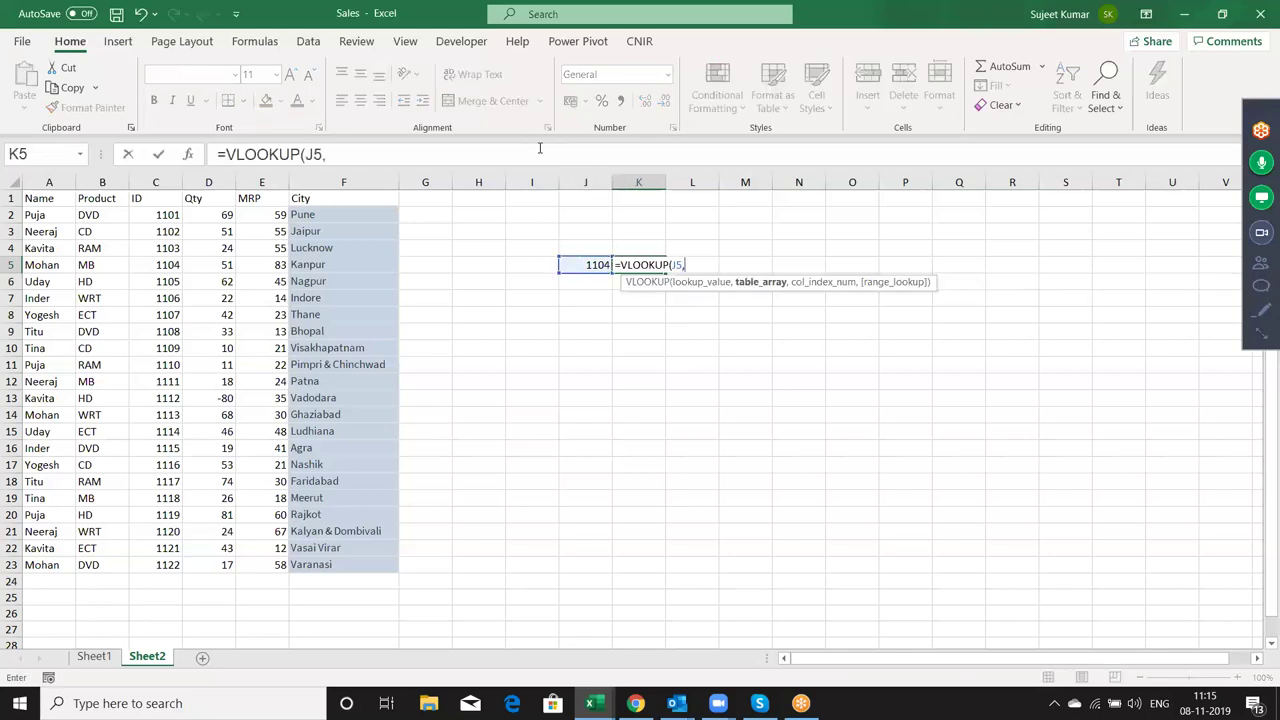
key("Left")
key("Left")
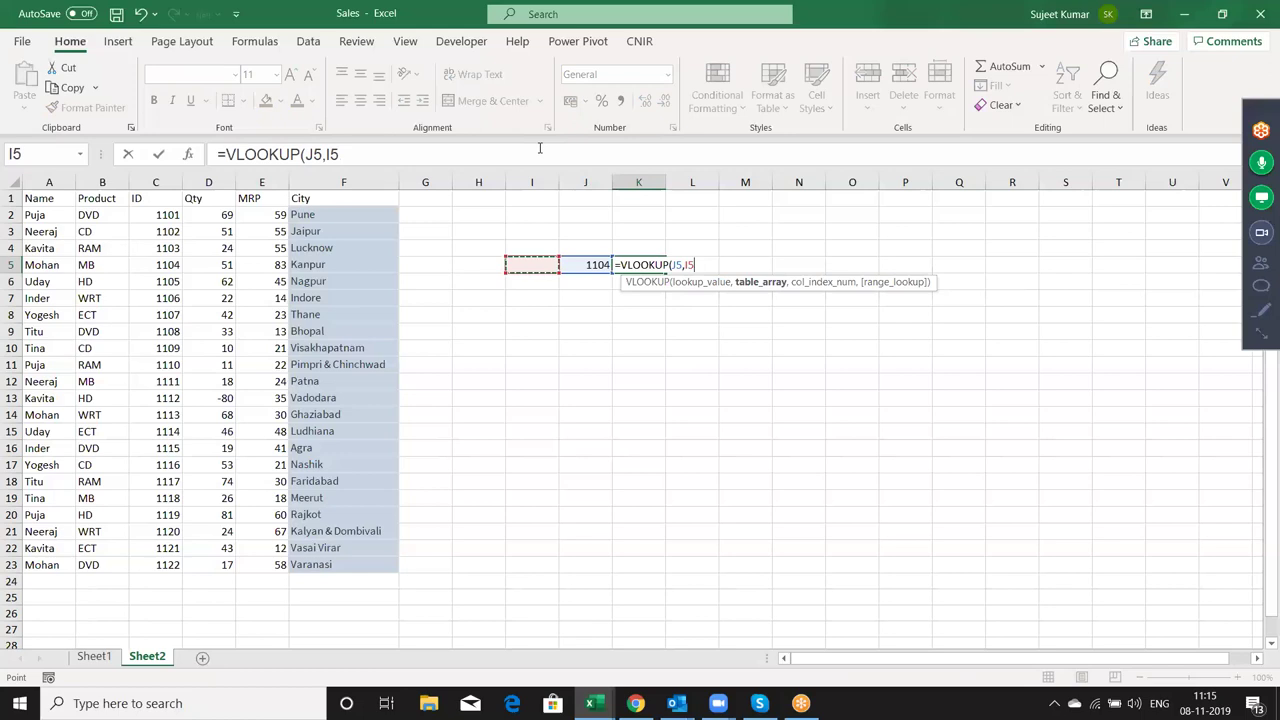
key("Left")
key("Left")
key("Left")
key("Left")
key("Left")
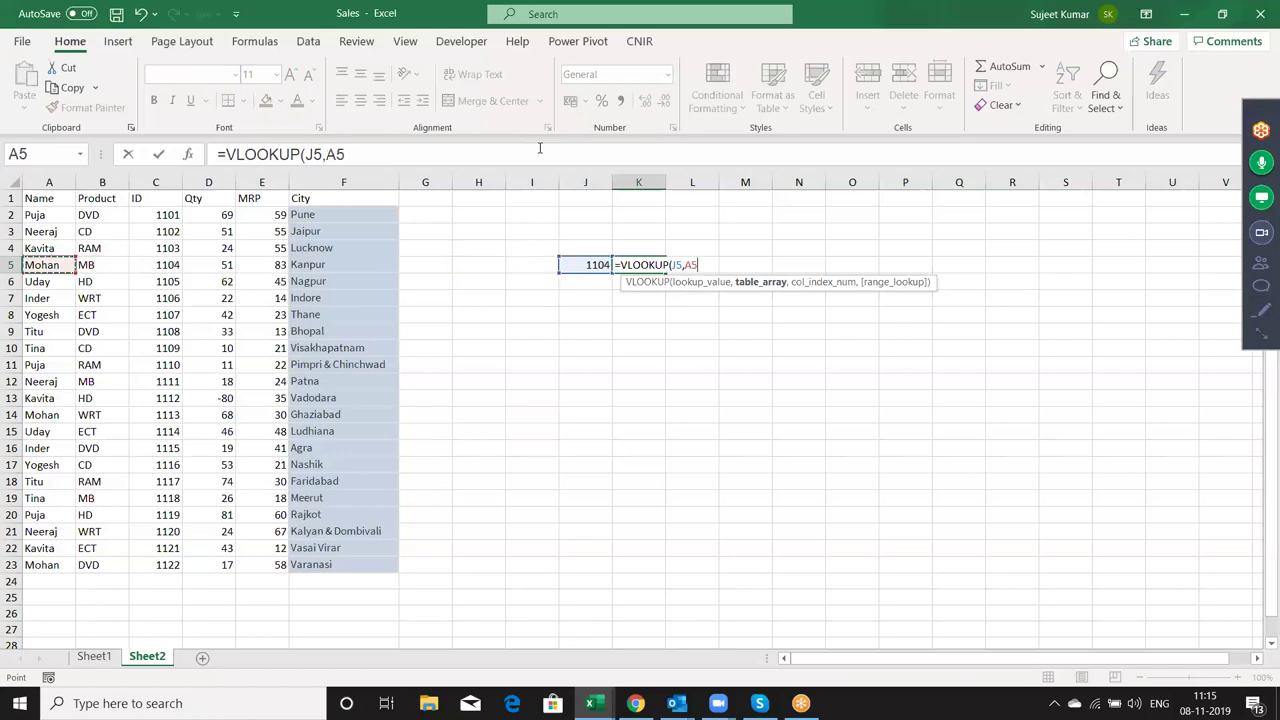
key("ctrl+space")
key("shift+Right")
key("shift+Right")
key("shift+Right")
key("shift+Right")
key("shift+Right")
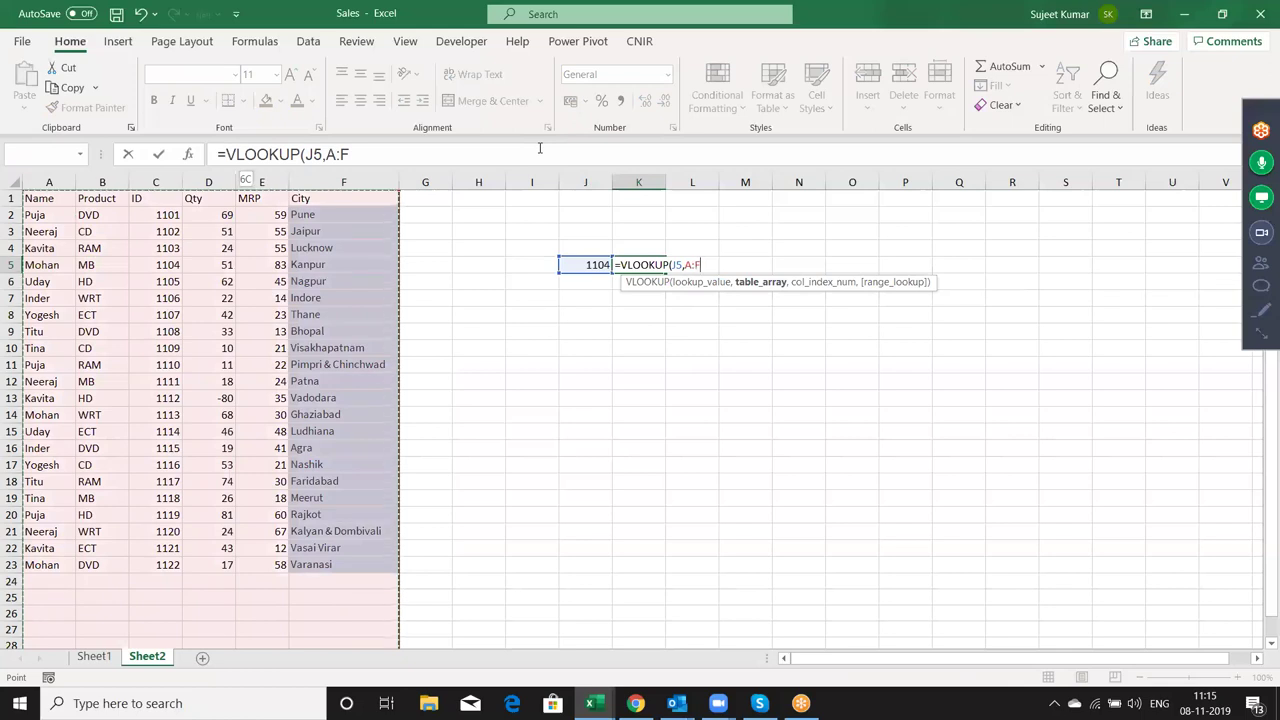
- Reselect the VLOOKUP table range as whole columns C through F
key("Left")
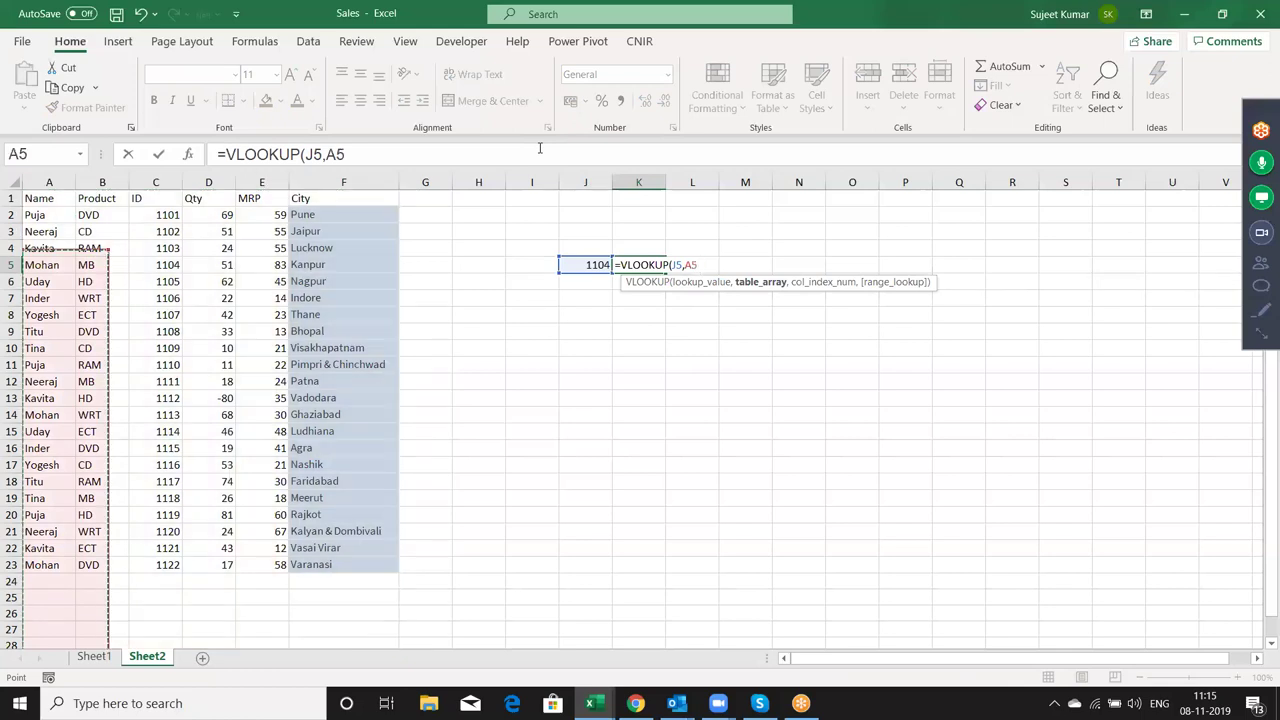
key("Up")
key("Up")
key("Up")
key("Up")
key("Right")
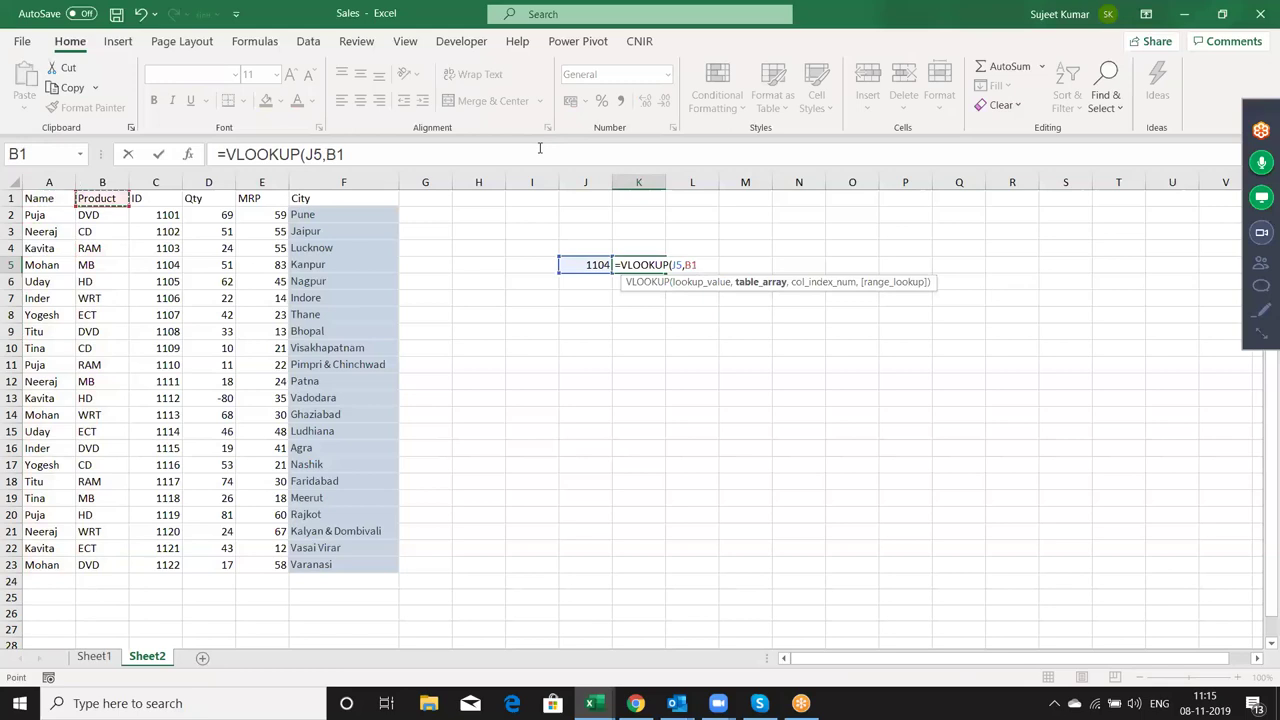
key("Right")
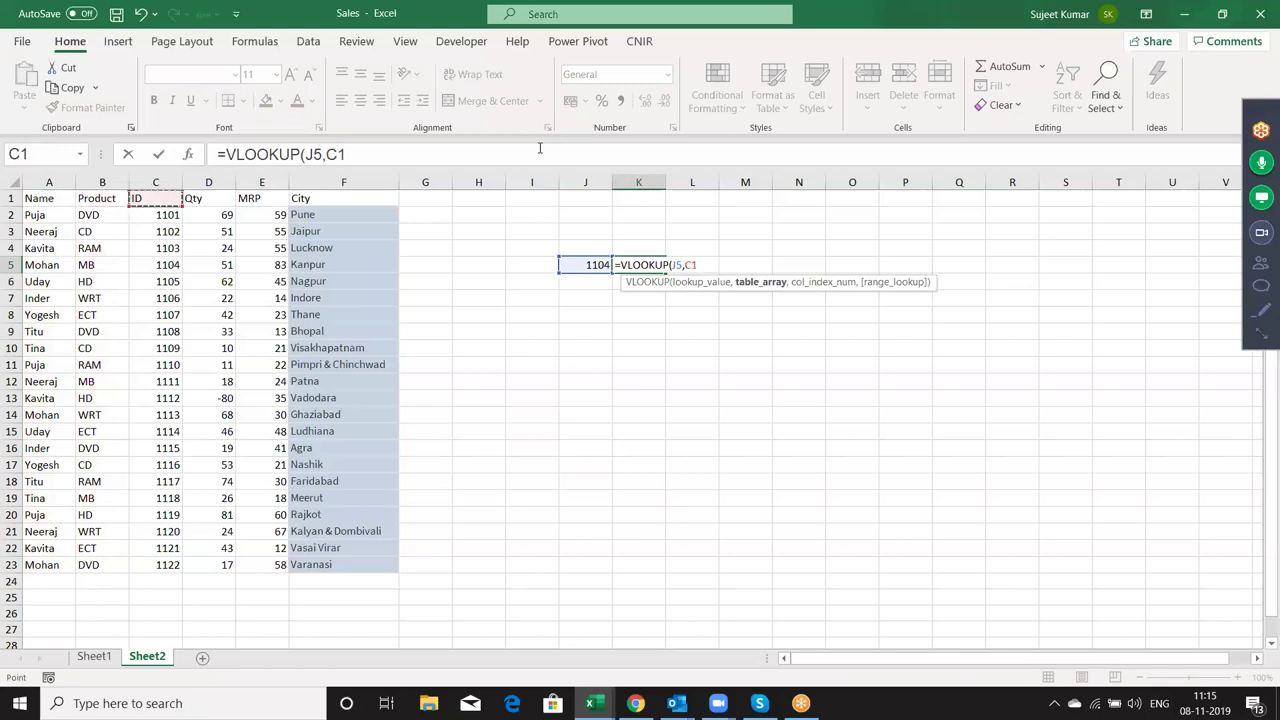
key("shift+space")
key("Right")
key("Left")
key("ctrl+space")
key("shift+Right")
key("shift+Right")
key("shift+Right")
key("shift+Right")
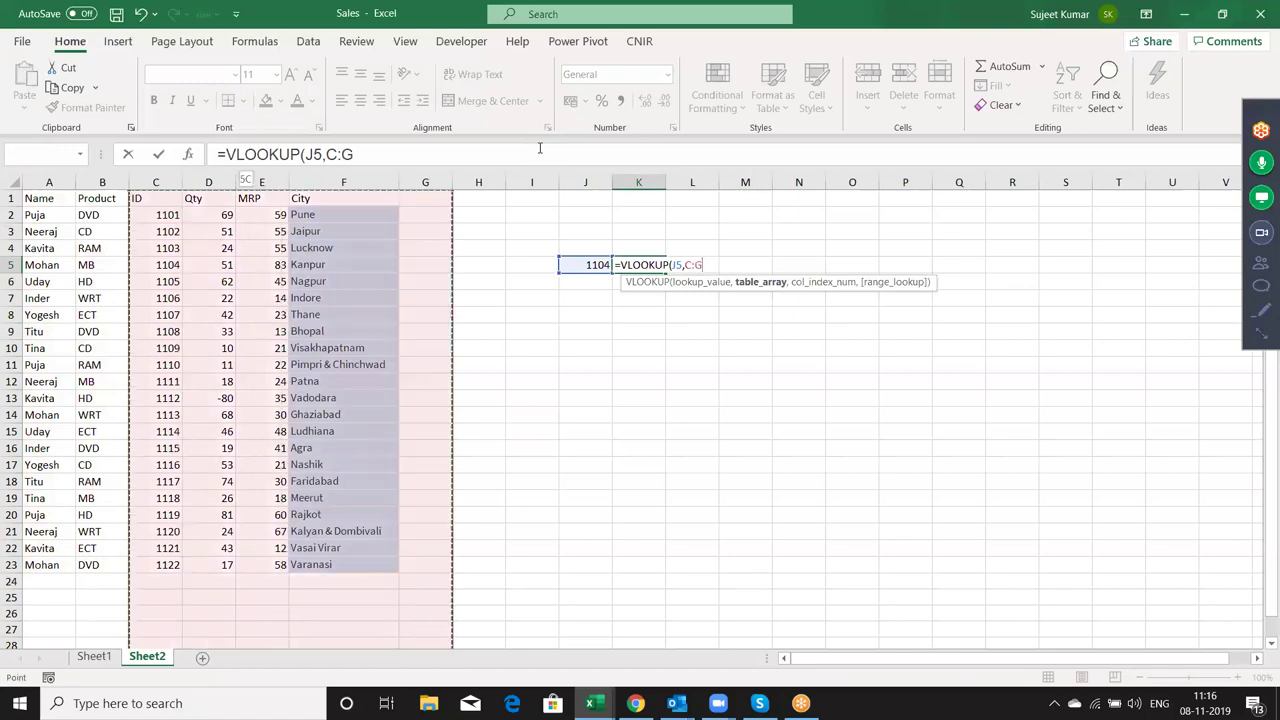
key("shift+Left")
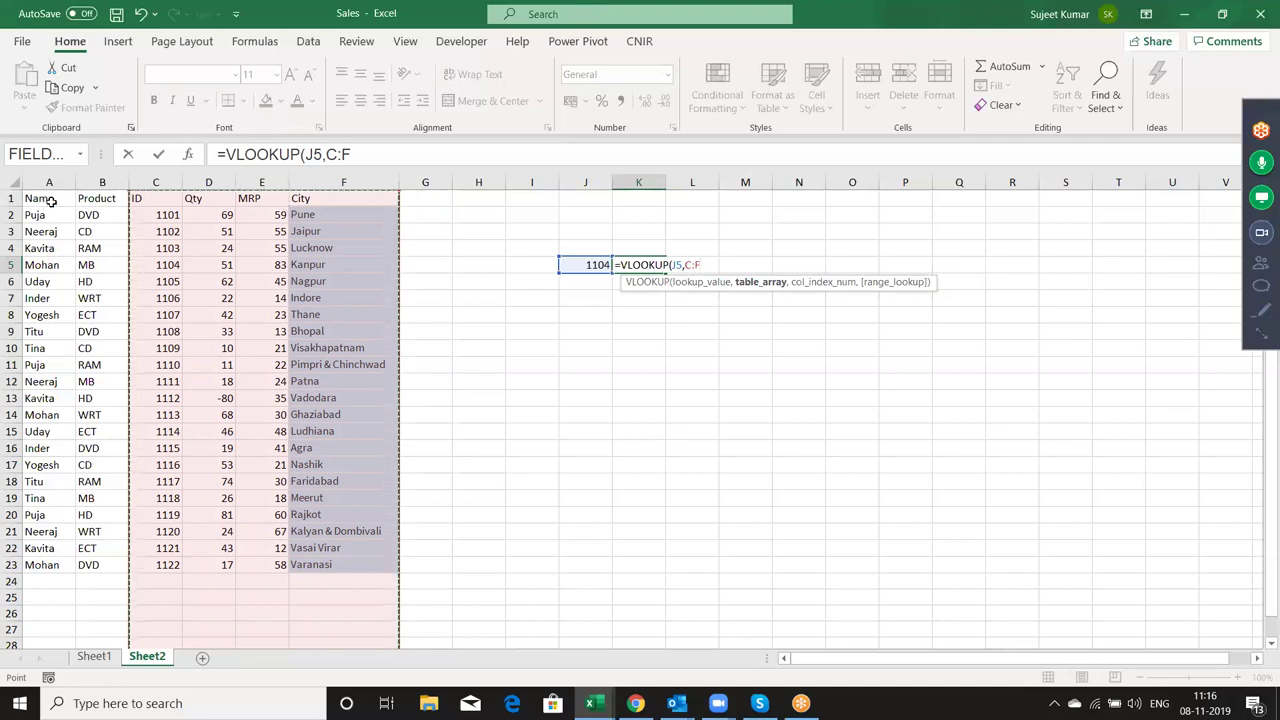
- Abandon the VLOOKUP, clear K5, and enter the heading Name in K4
key("Escape")
key("Delete")
key("Up")
type("Name")
key("Return")
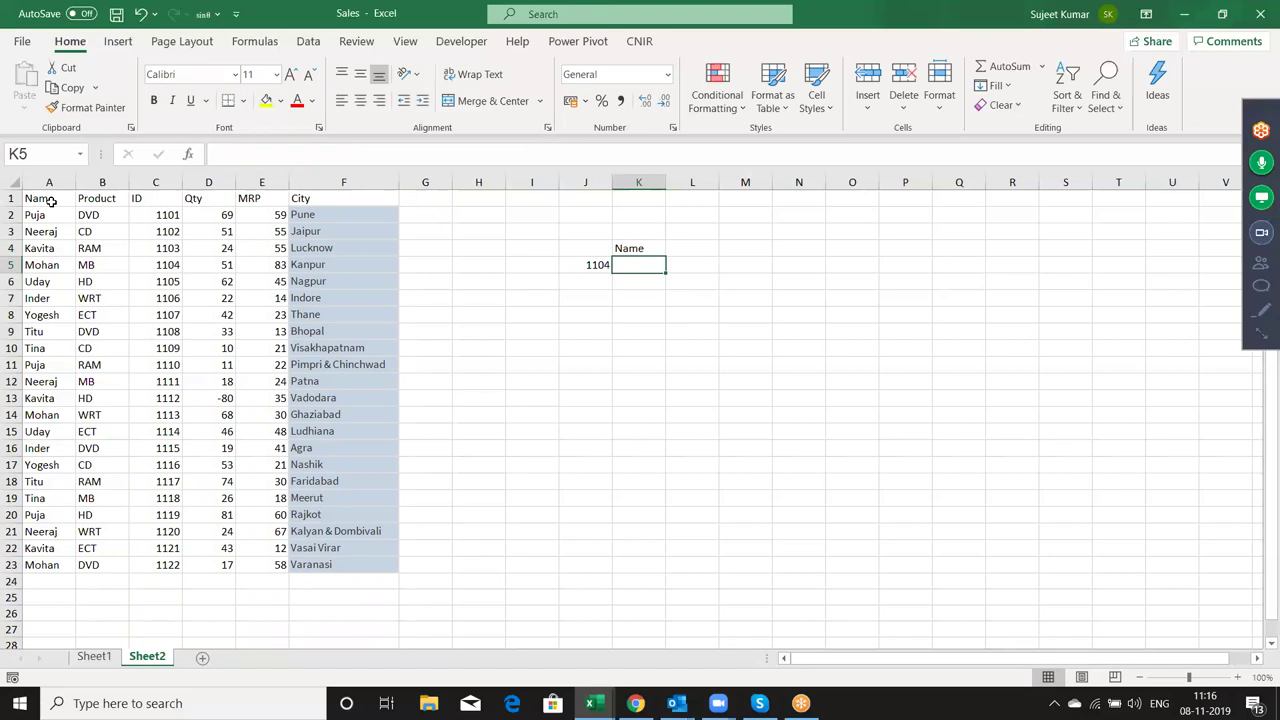
- Move left along row 5 and select the whole ID column
key("Left")
key("Left")
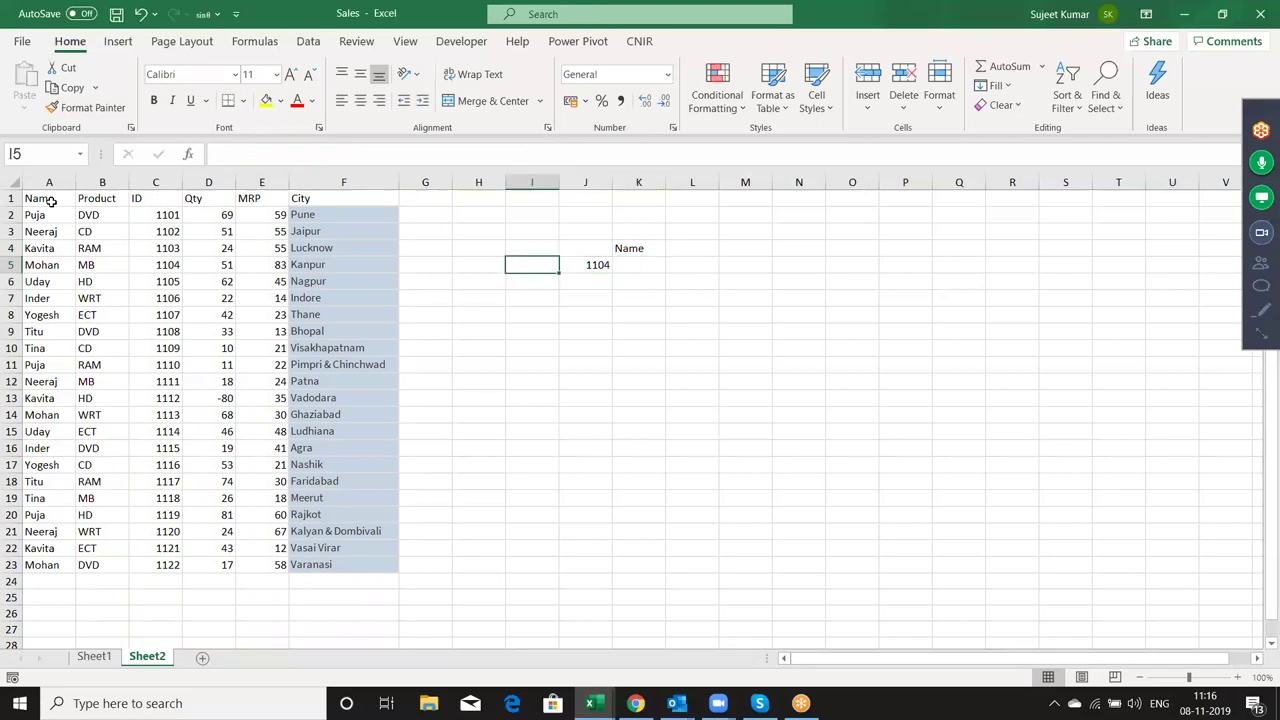
key("Left")
key("Left")
key("Left")
key("Left")
key("Left")
key("Left")
key("ctrl+space")
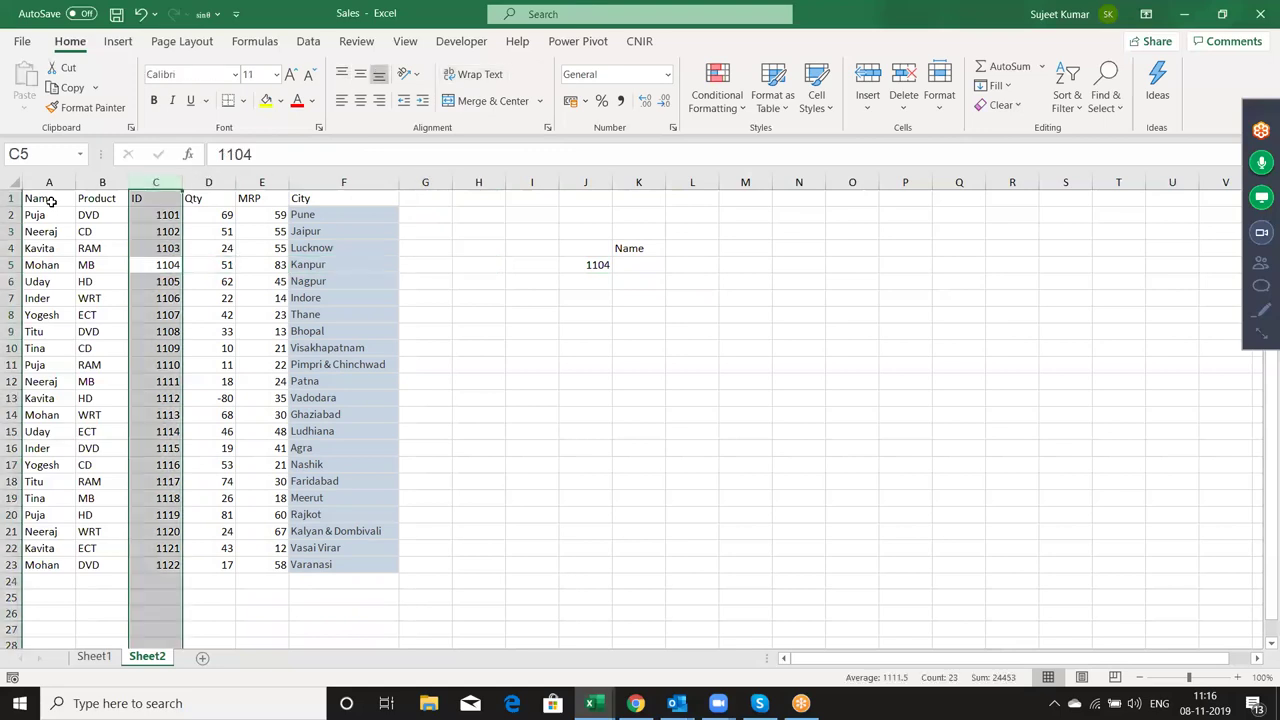
key("Left")
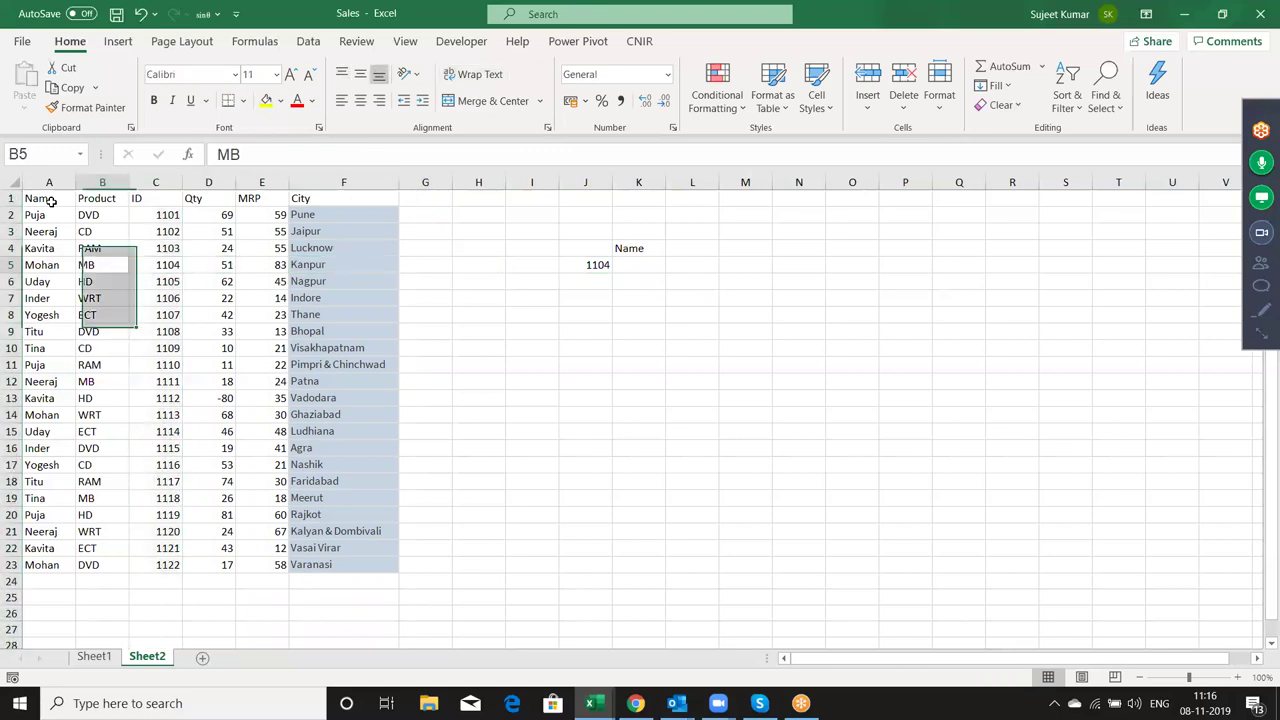
key("Left")
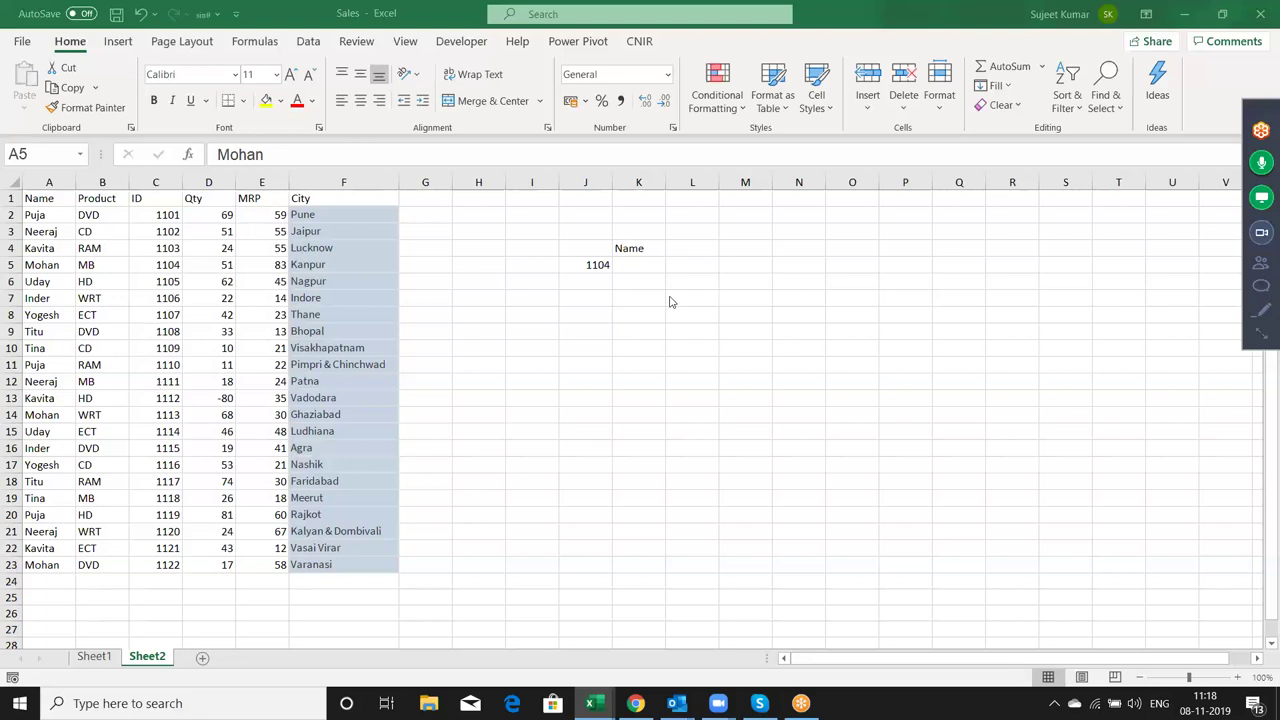
left_click(640, 276)
left_click(619, 263)
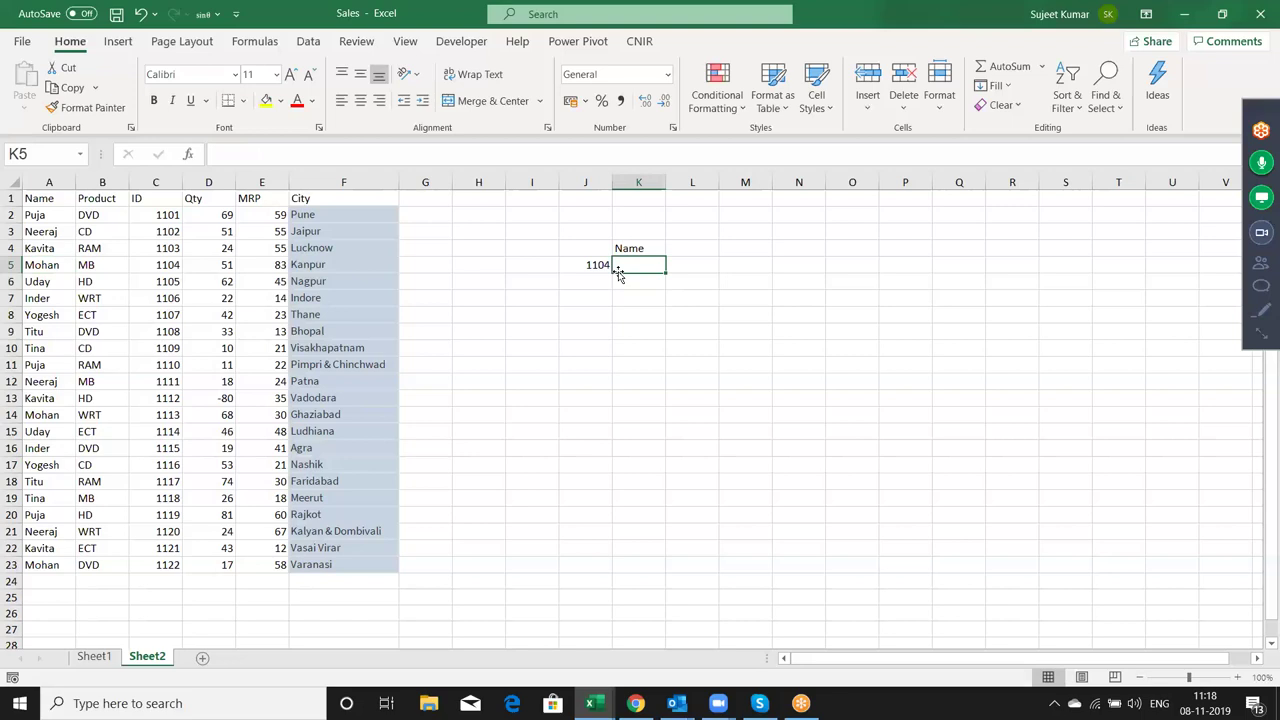
- Enter =MATCH(J5,C1:C23,0) in K6, returning position 5
left_click(618, 275)
type("=MATCH(J5,")
key("Left")
key("ctrl+Left")
key("ctrl+Left")
key("Right")
key("Right")
key("ctrl+Up")
key("ctrl+shift+Down")
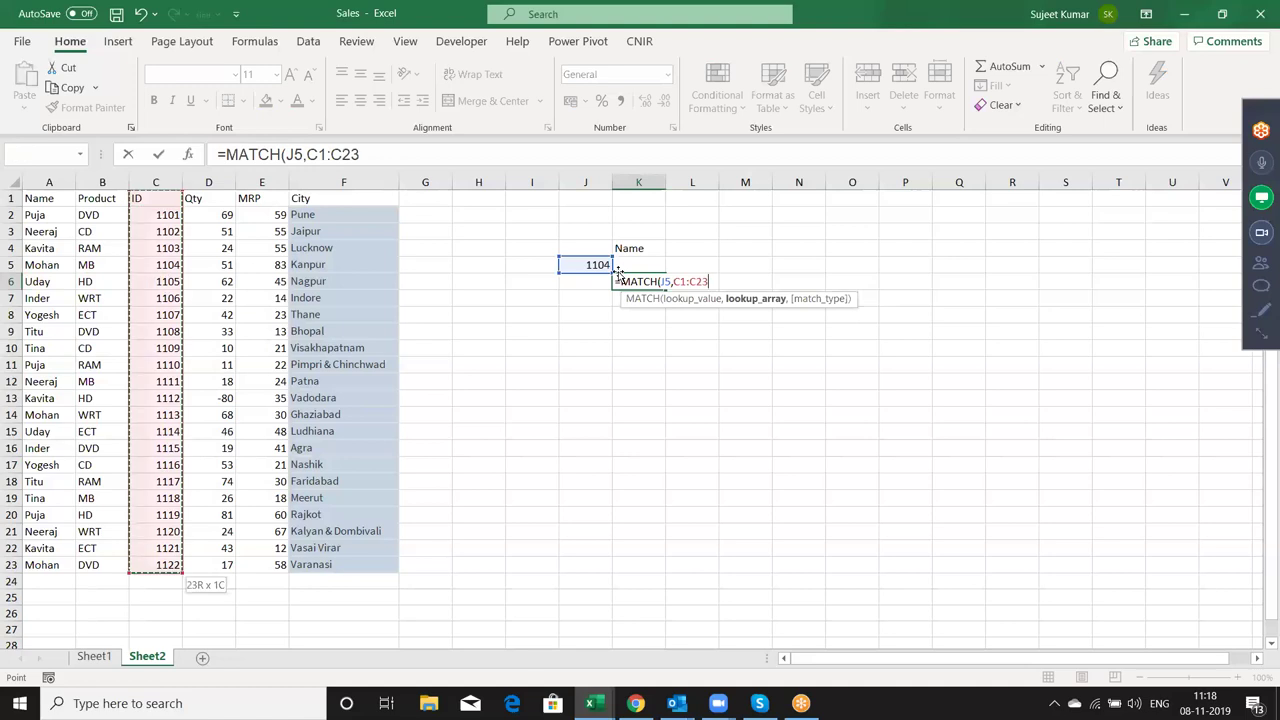
type(",0")
key("Return")
- Navigate back around row 6 and select K5 for the name lookup
key("Up")
key("Left")
key("Left")
key("Left")
key("Left")
key("Left")
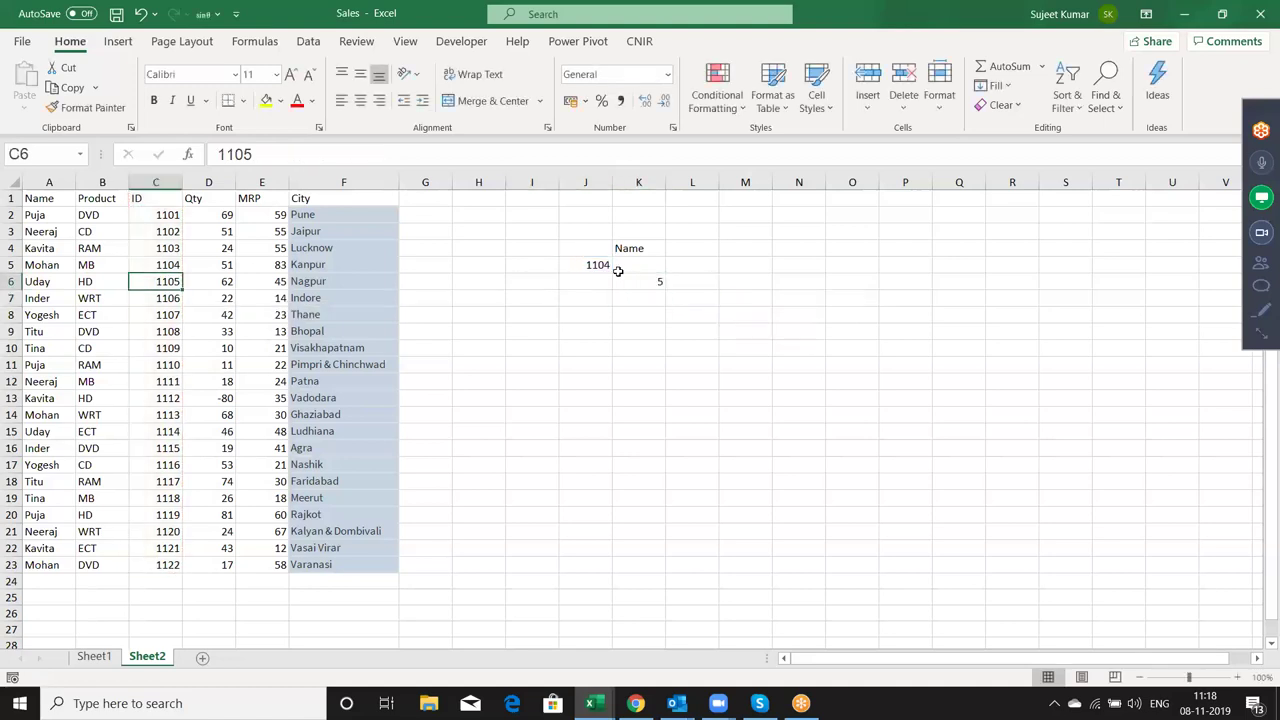
key("Right")
key("Right")
key("Right")
key("Right")
key("Right")
key("Right")
key("Up")
left_click(618, 272)
- Begin an INDEX formula in K5 with the array A1:F23
type("=")
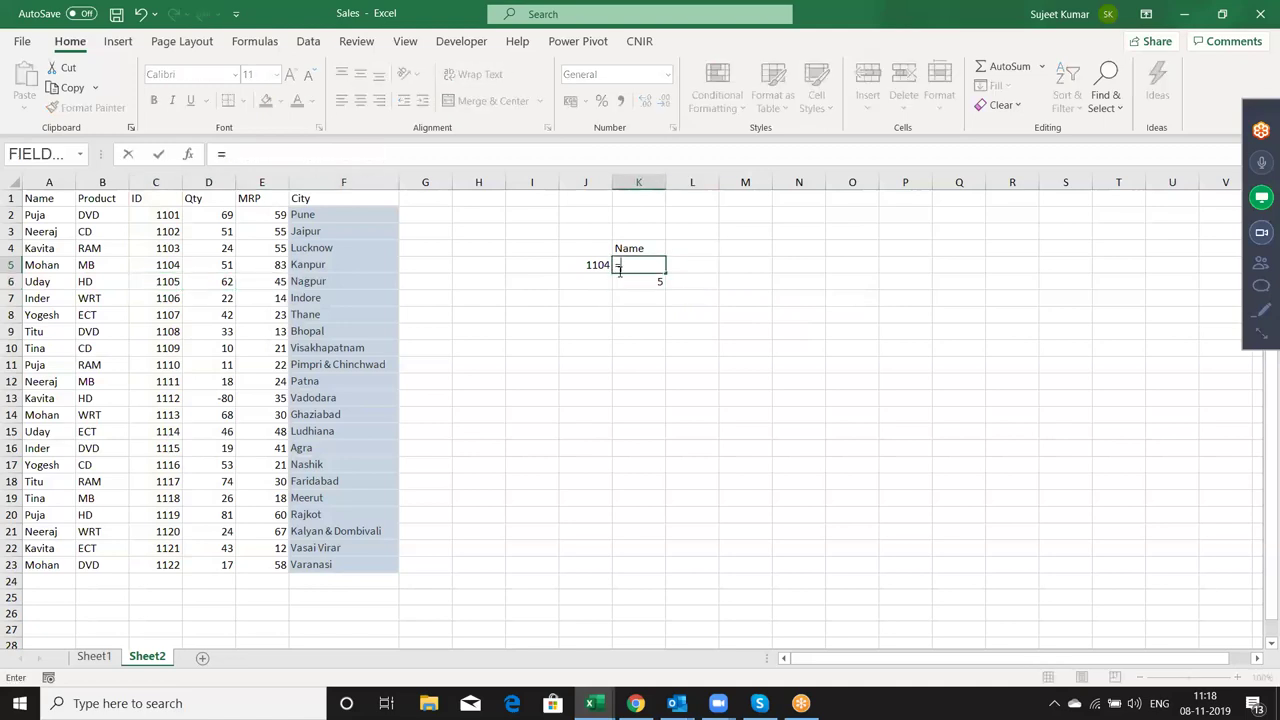
type("i")
type("nd")
key("Tab")
key("Left")
key("Left")
key("Left")
key("Left")
key("Left")
key("Up")
key("Up")
key("Up")
key("Up")
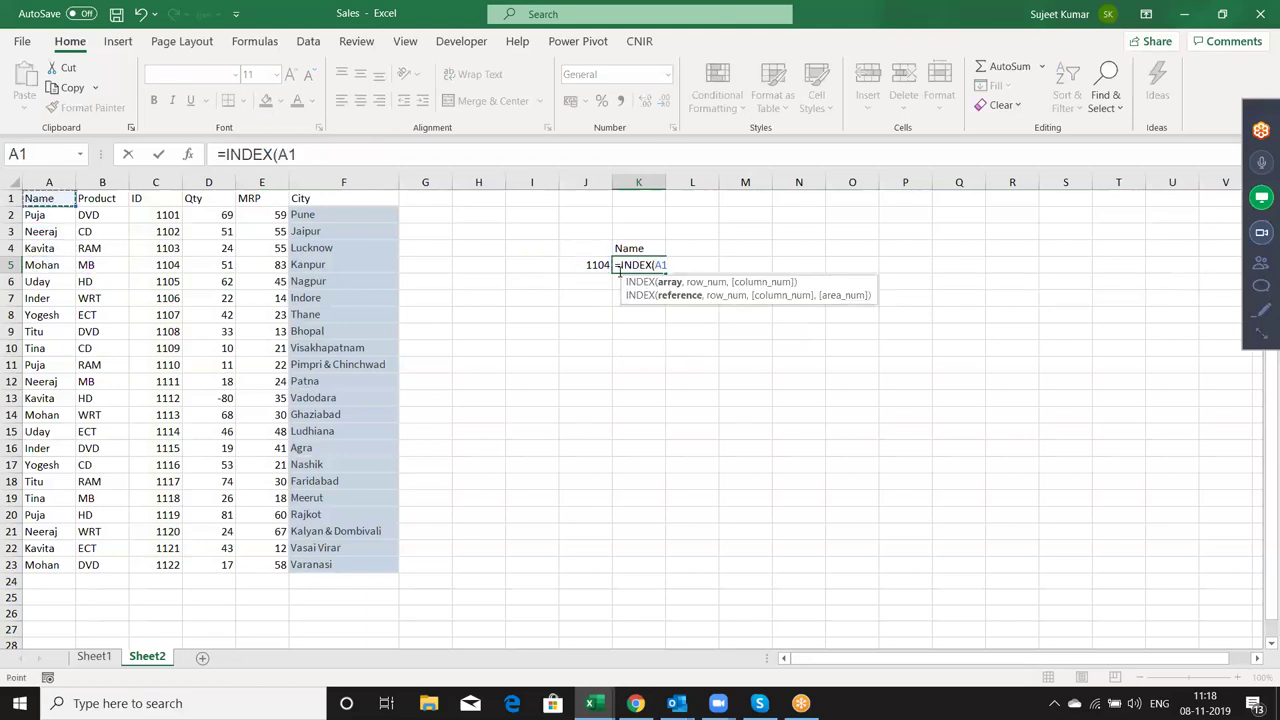
key("ctrl+shift+Right")
key("ctrl+shift+Down")
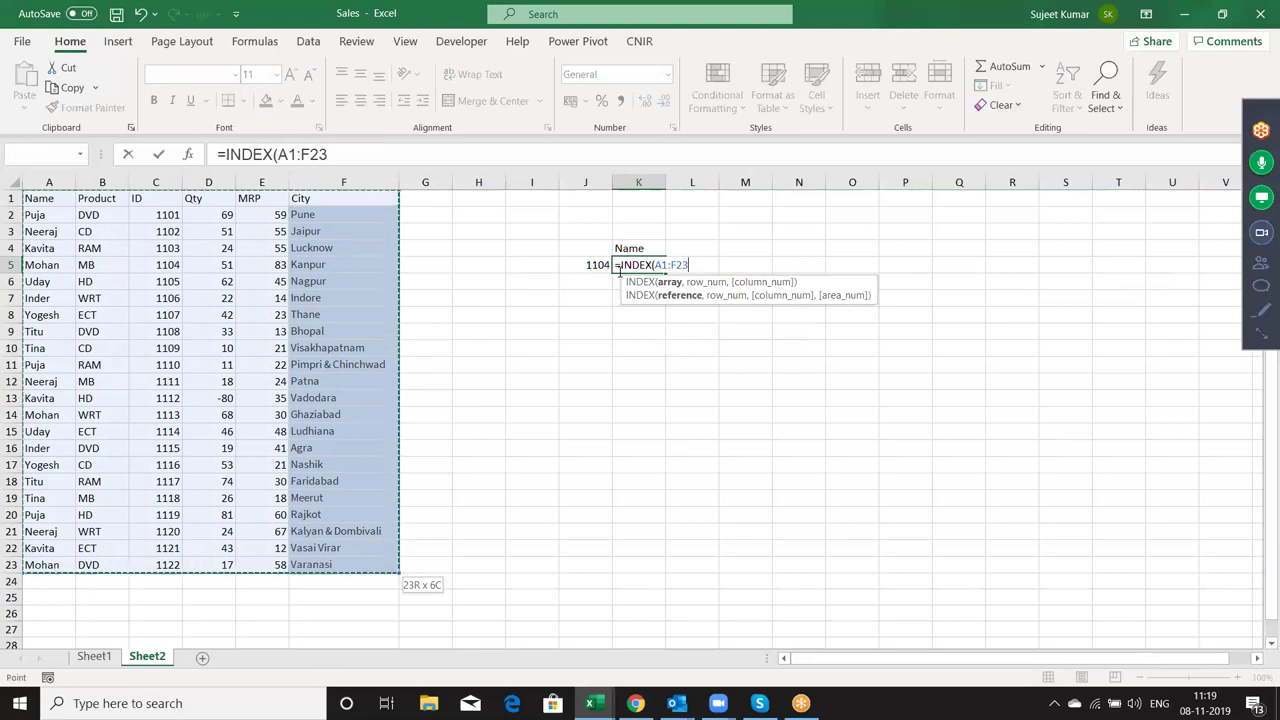
- Finish the INDEX with row 5 and column 1 so K5 shows Mohan
type(",")
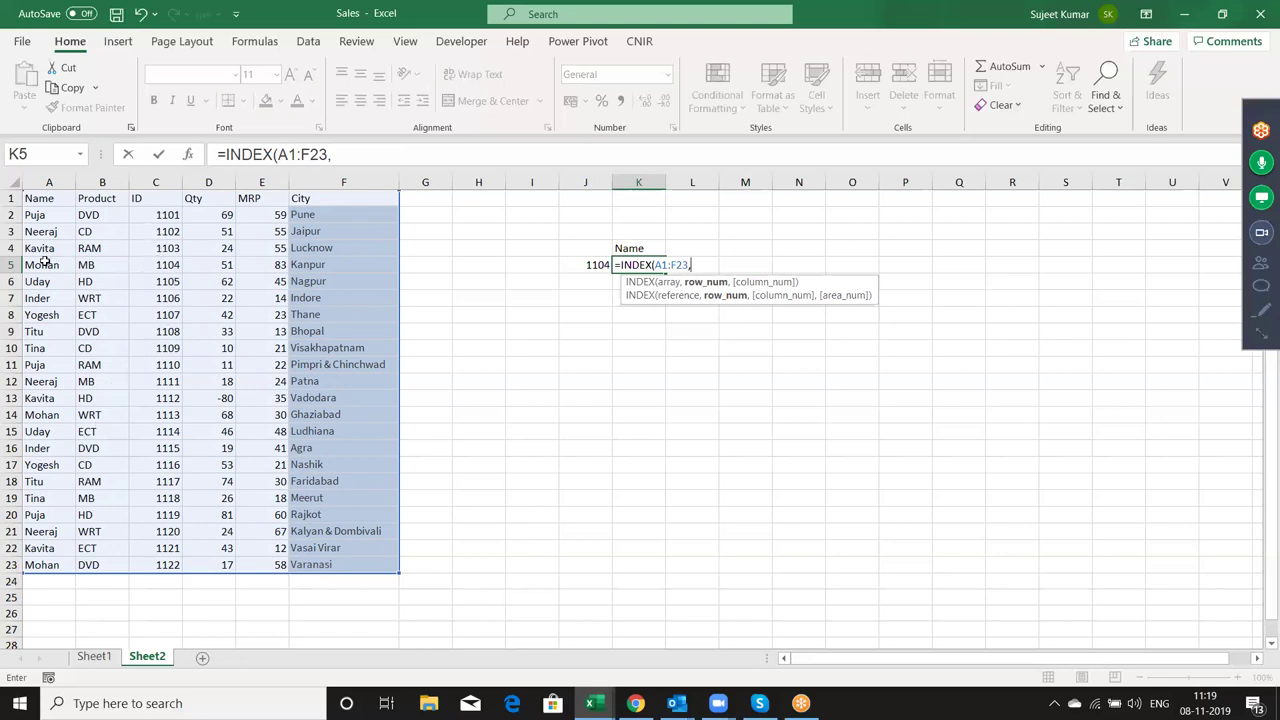
type("1")
key("BackSpace")
type("5,1")
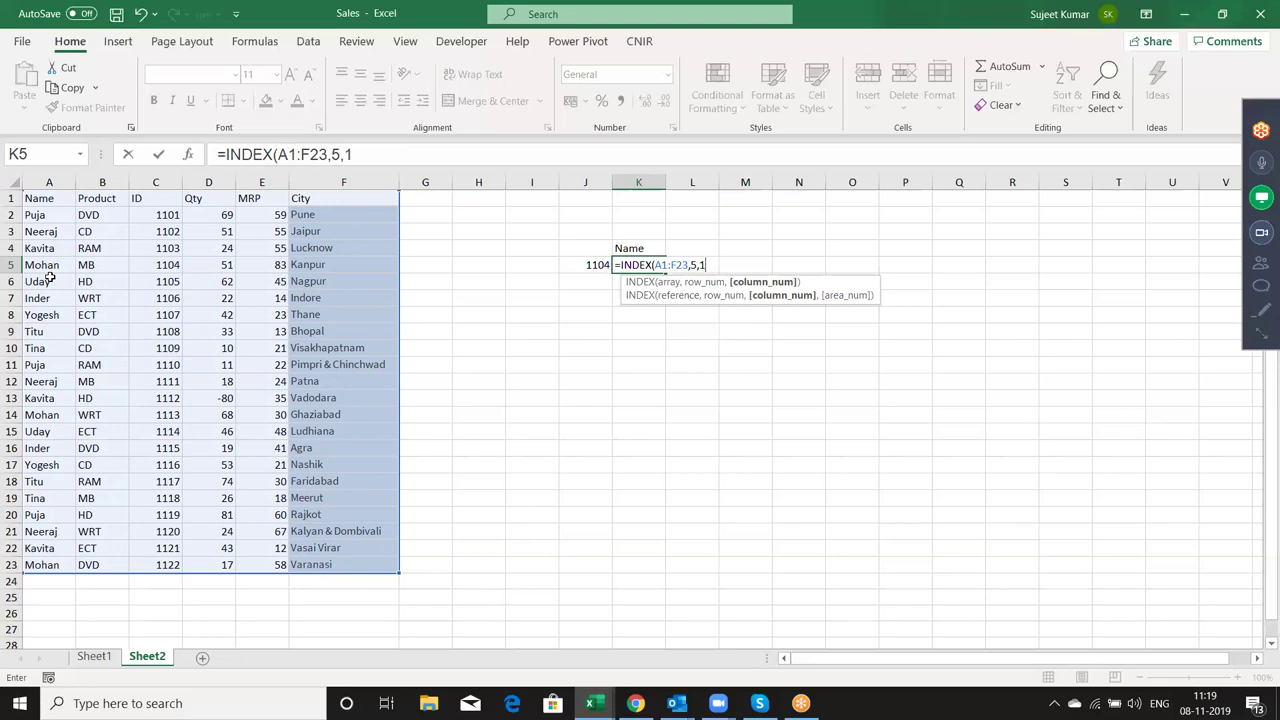
key("Return")
key("Up")
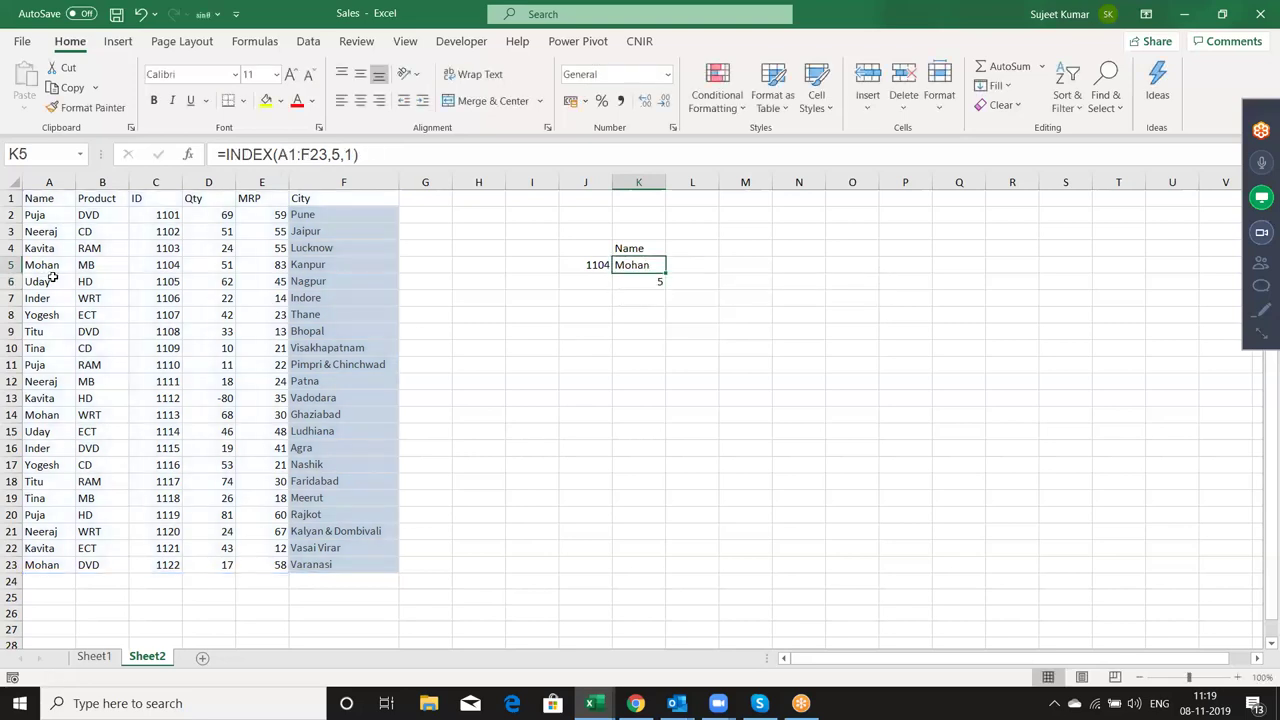
key("Left")
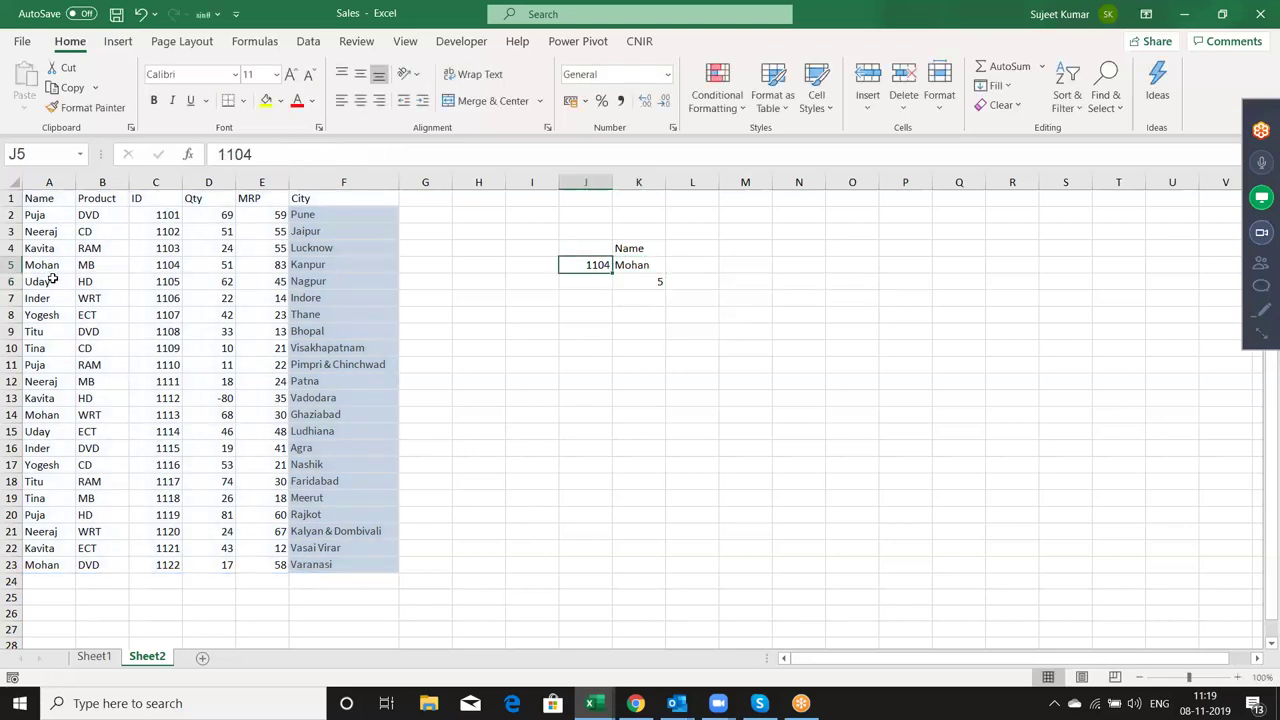
- Enter ID 1105 in J5 and replace K5's INDEX row 5 with K6, showing Uday
type("1105")
key("Return")
key("Up")
key("Right")
key("F2")
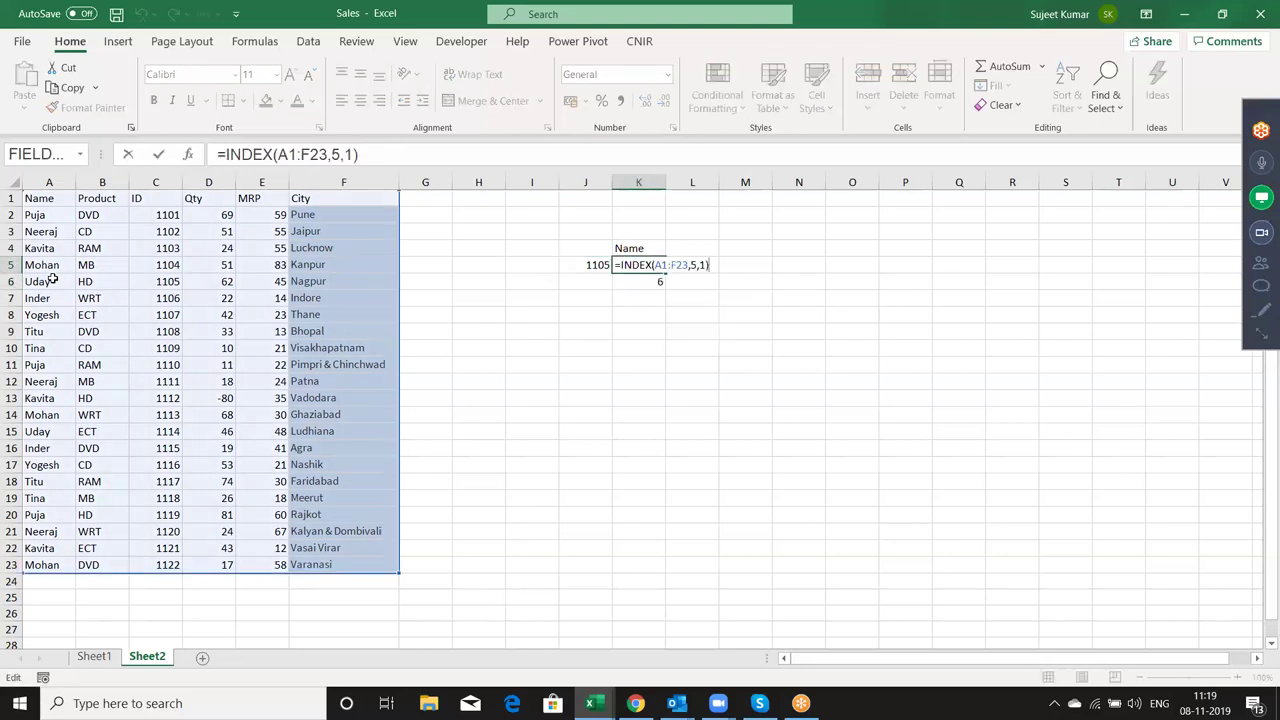
key("Left")
key("Left")
key("Left")
key("shift+Left")
key("BackSpace")
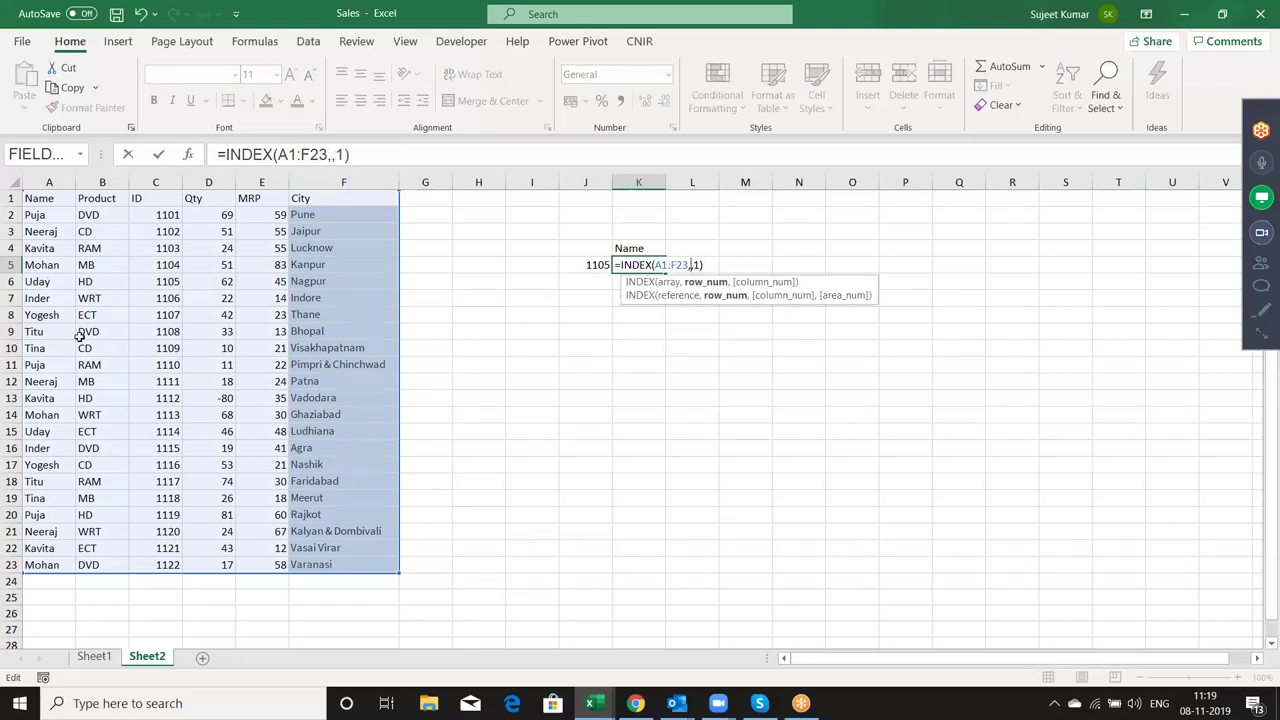
left_click(614, 281)
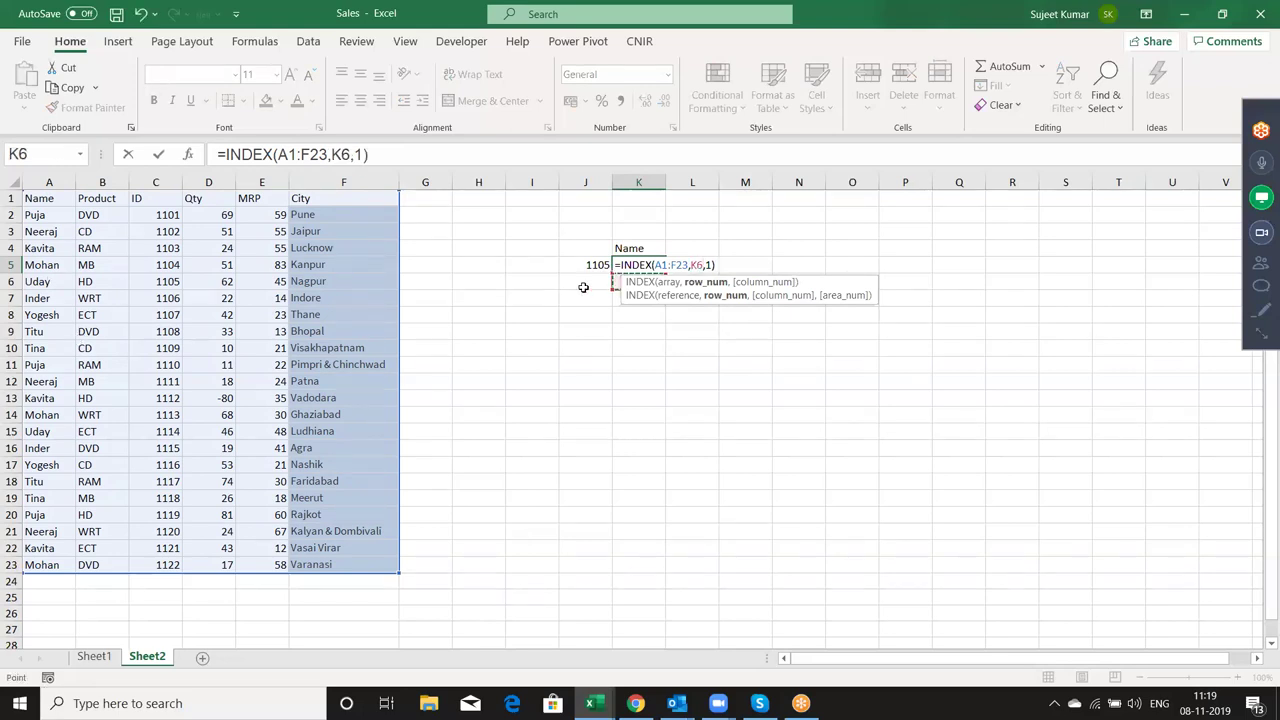
key("ctrl+Return")
- Test IDs 1107 and 1108 in J5, where 1108 returns Titu, then review K5 and K6
key("Left")
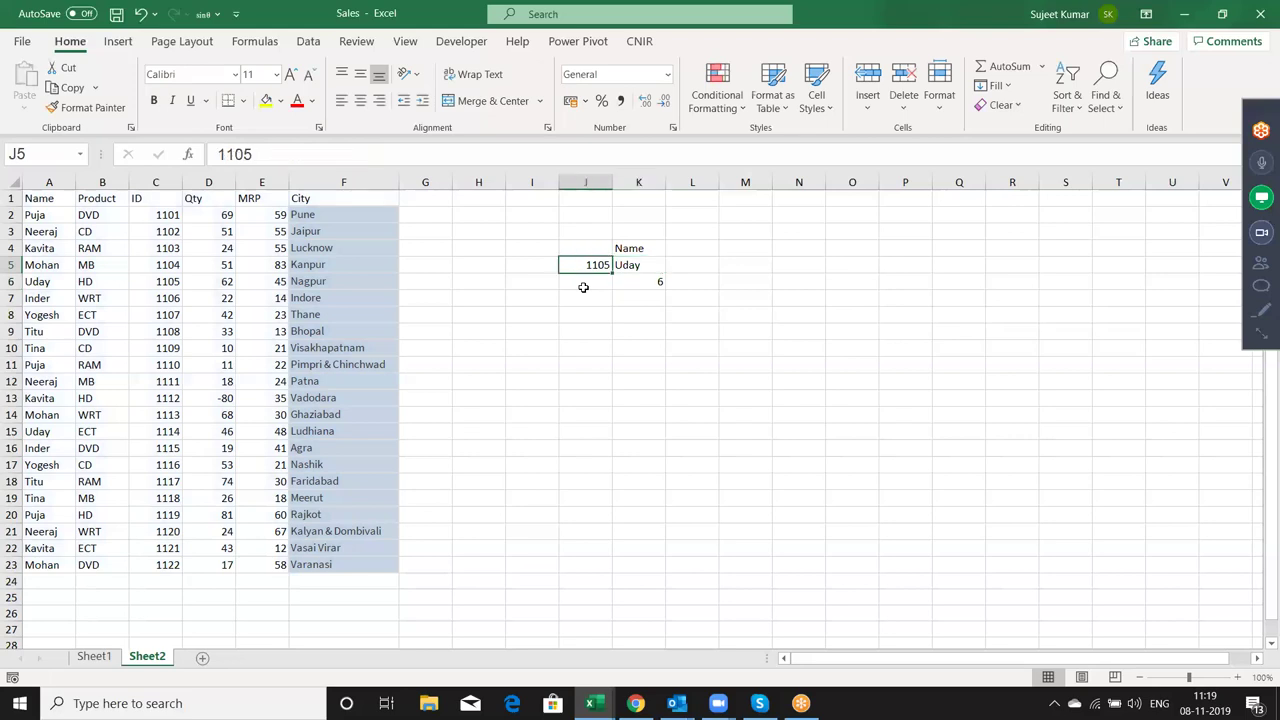
type("1107")
key("Return")
key("Up")
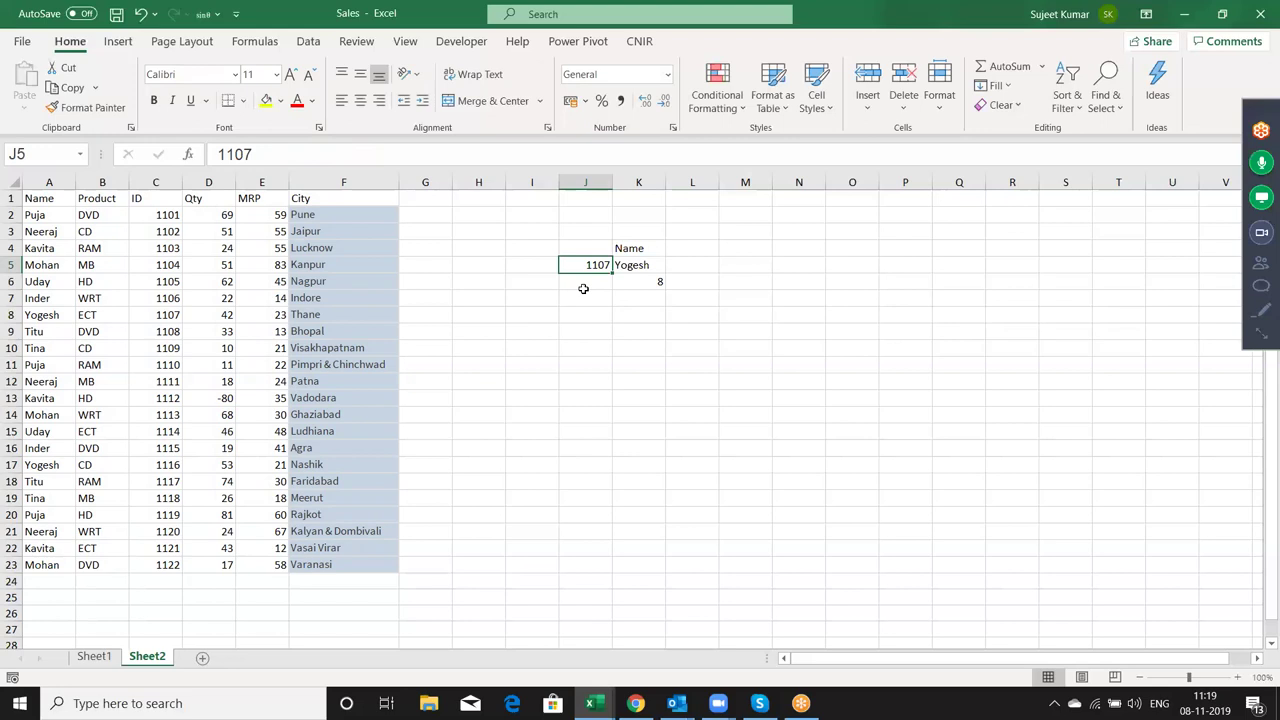
type("1108")
key("Return")
key("Up")
key("Right")
key("Down")
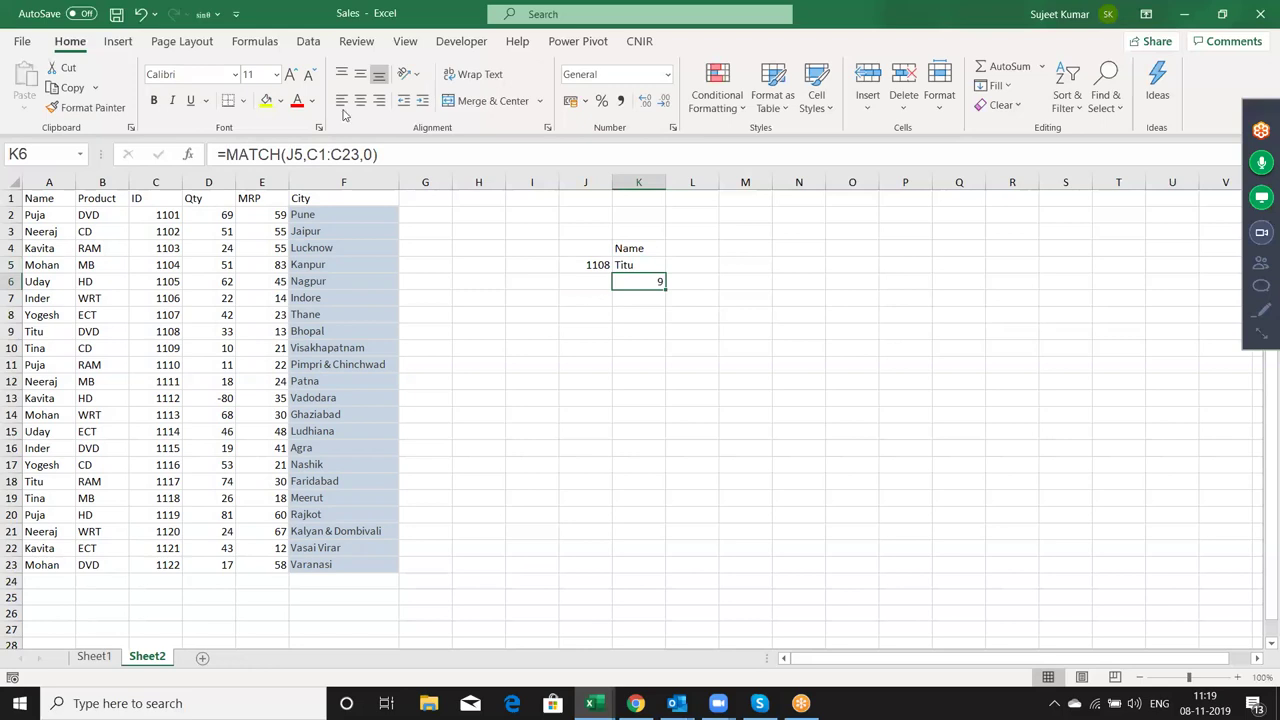
- Replace K6 in K5's INDEX formula with MATCH(J5,C1:C23,0), still returning Titu
left_click_drag(224, 155, 374, 155)
key("ctrl+c")
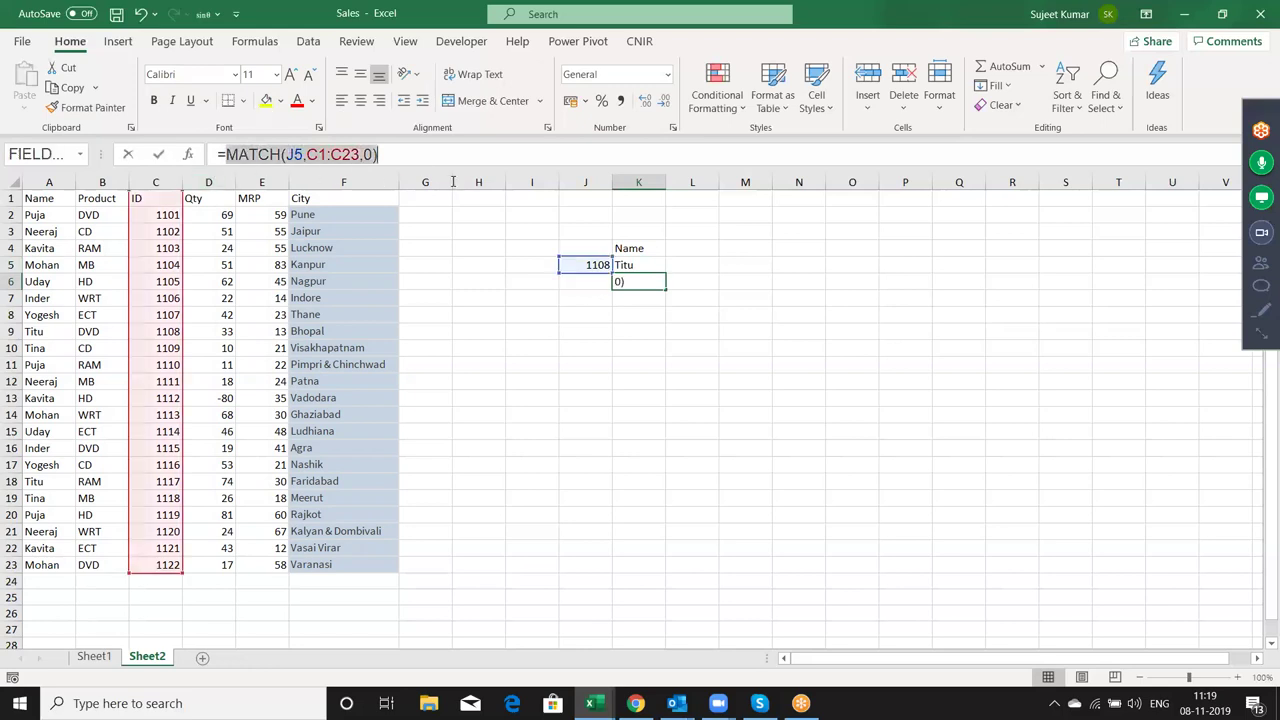
key("Escape")
left_click(648, 263)
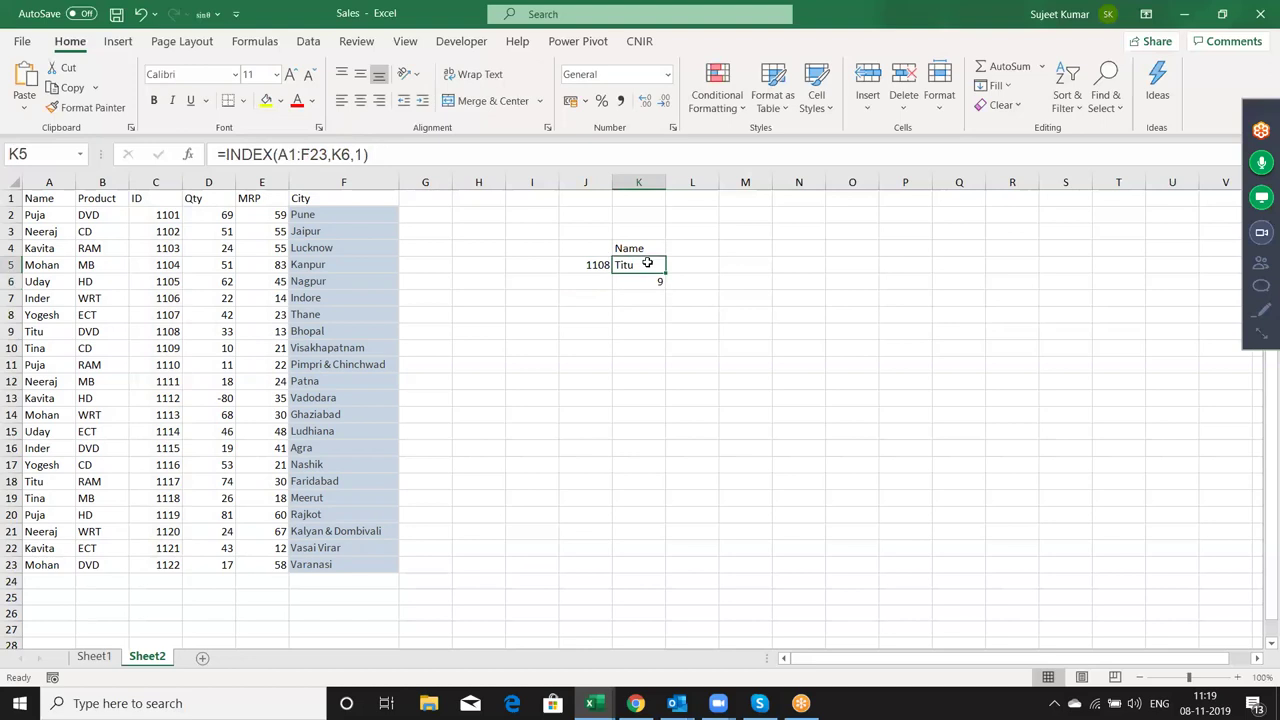
double_click(340, 154)
key("ctrl+v")
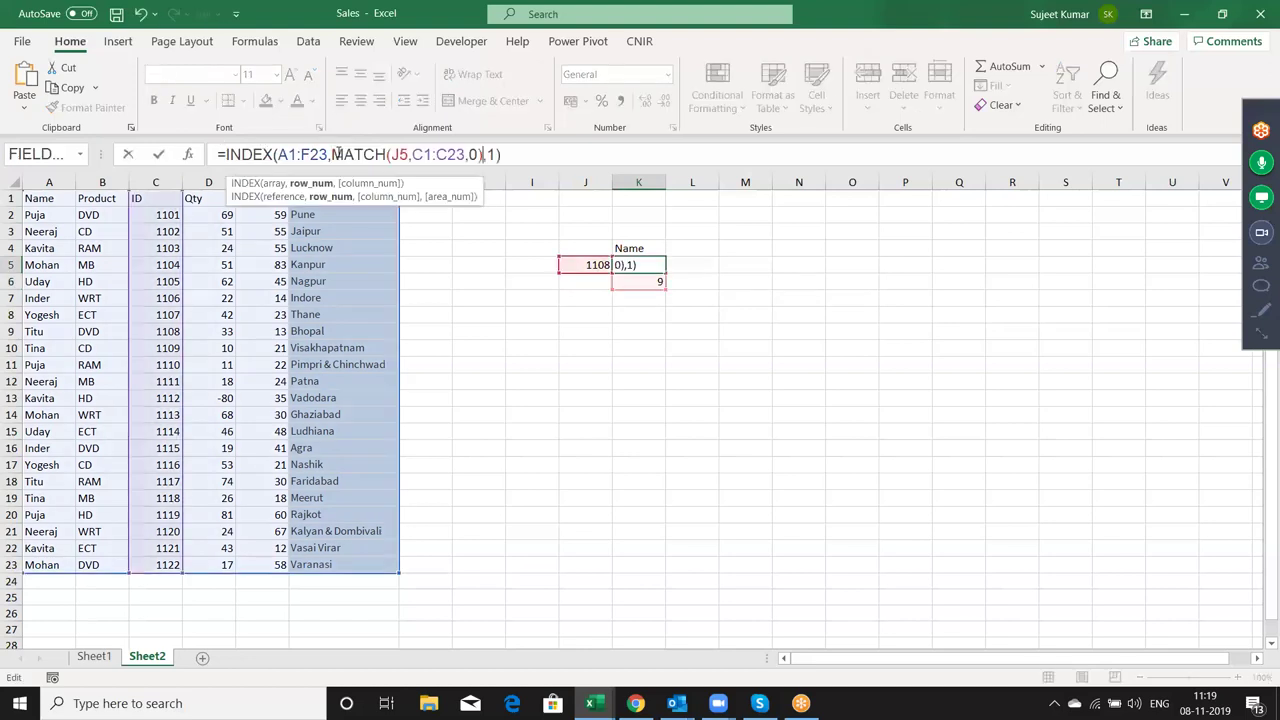
key("Return")
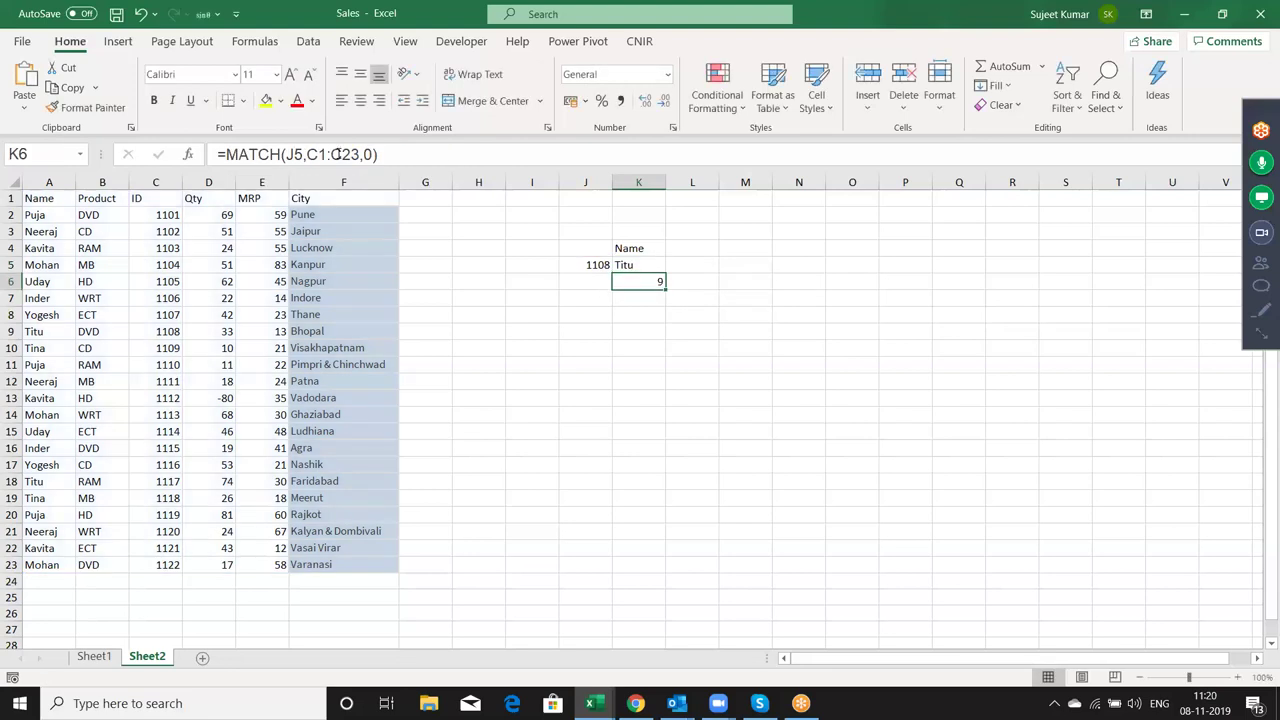
key("Up")
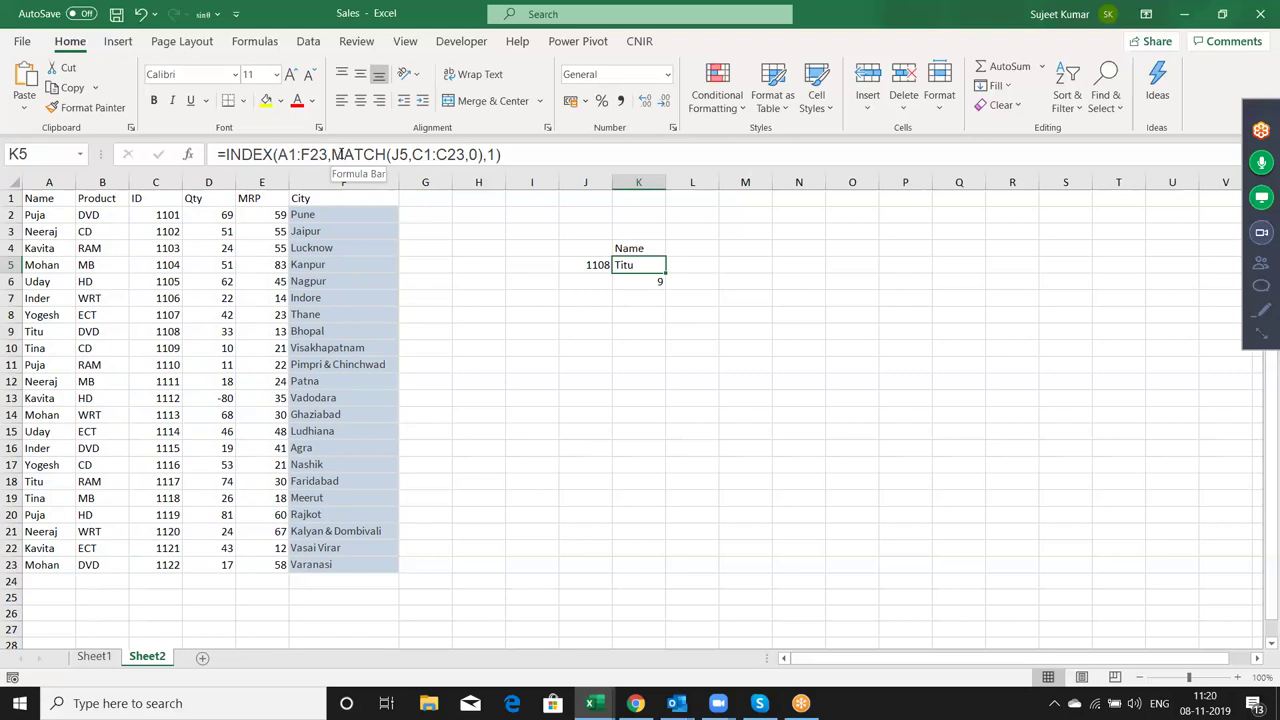
- Review the table range A1:F23, then return to lookup ID 1108 in J5
key("Left")
key("Left")
key("Left")
key("Left")
key("Left")
key("Left")
key("Left")
key("shift+Left")
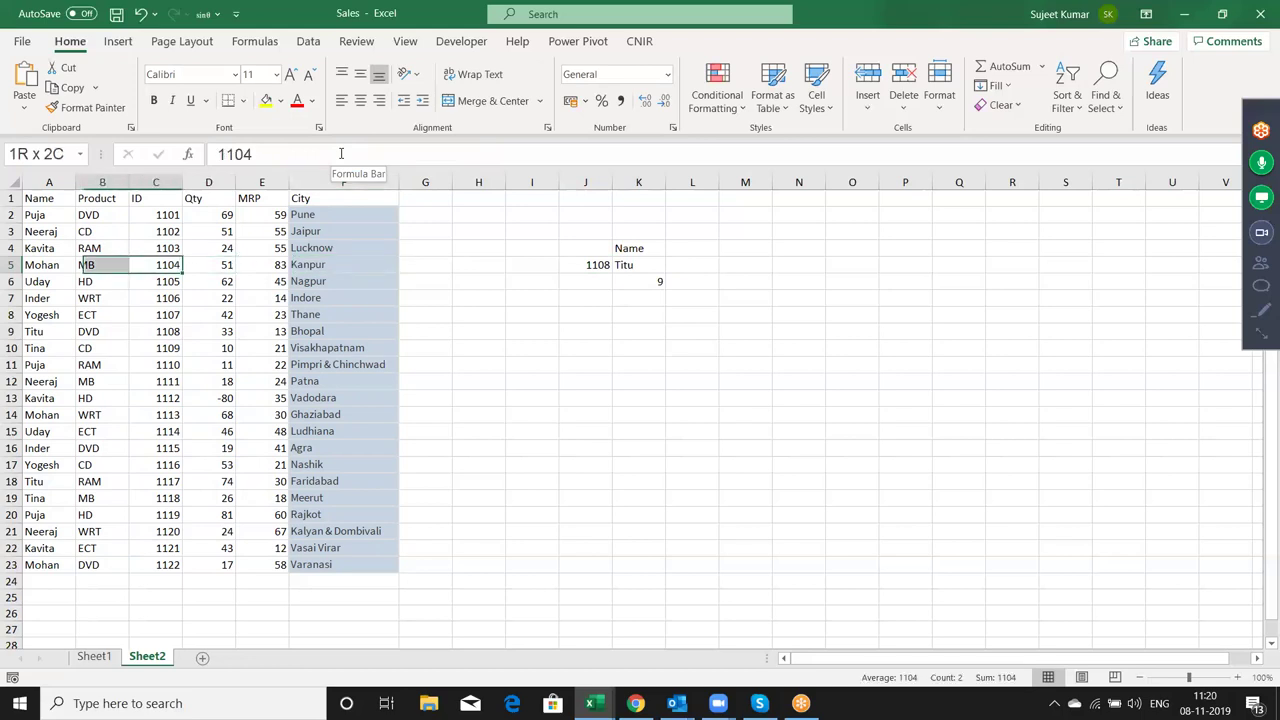
key("shift+Left")
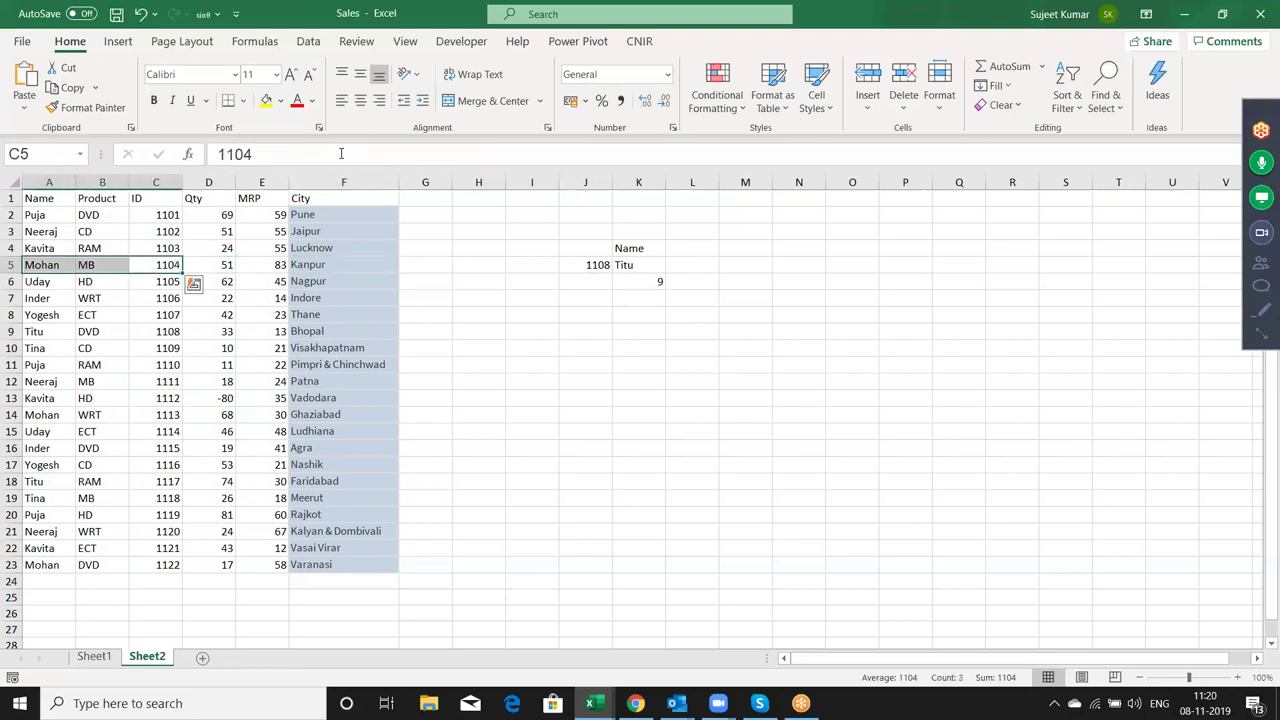
key("Up")
key("Up")
key("Up")
key("Up")
key("Left")
key("Left")
key("ctrl+shift+Right")
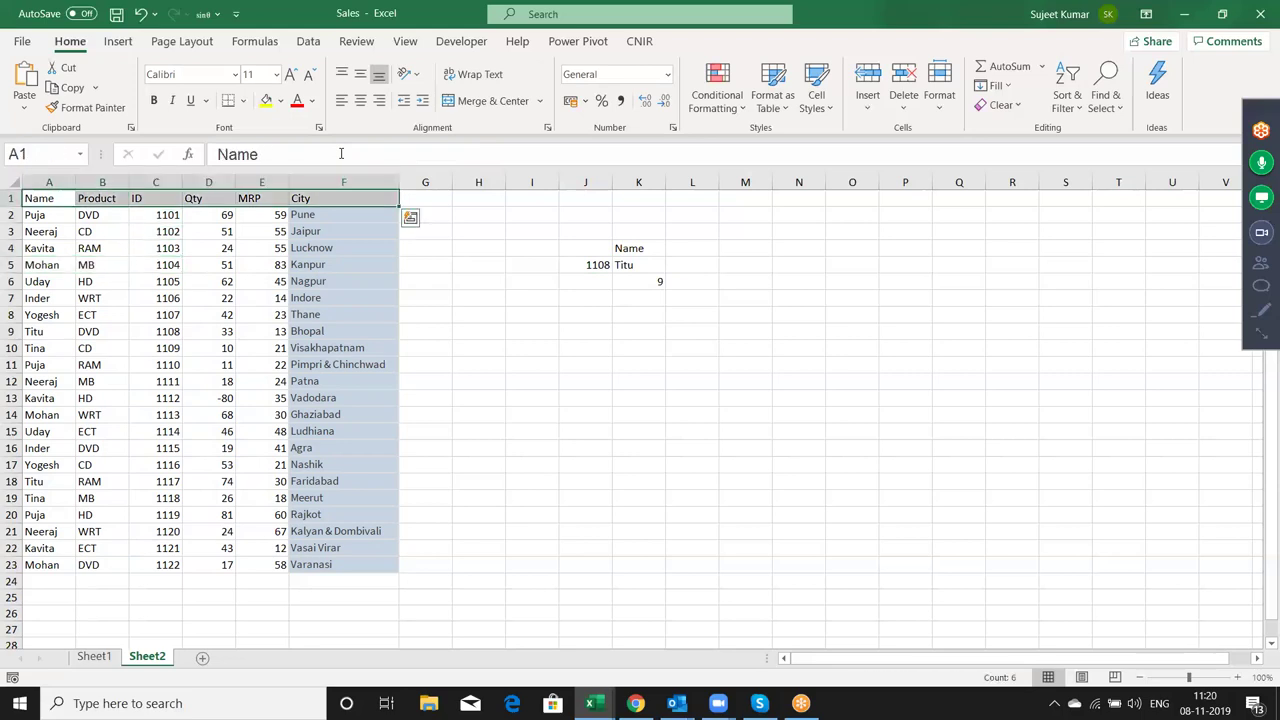
key("ctrl+shift+Down")
key("ctrl+Home")
key("Right")
key("Right")
key("Right")
key("Right")
key("Right")
key("Right")
key("Down")
key("Down")
key("Down")
key("Down")
key("Left")
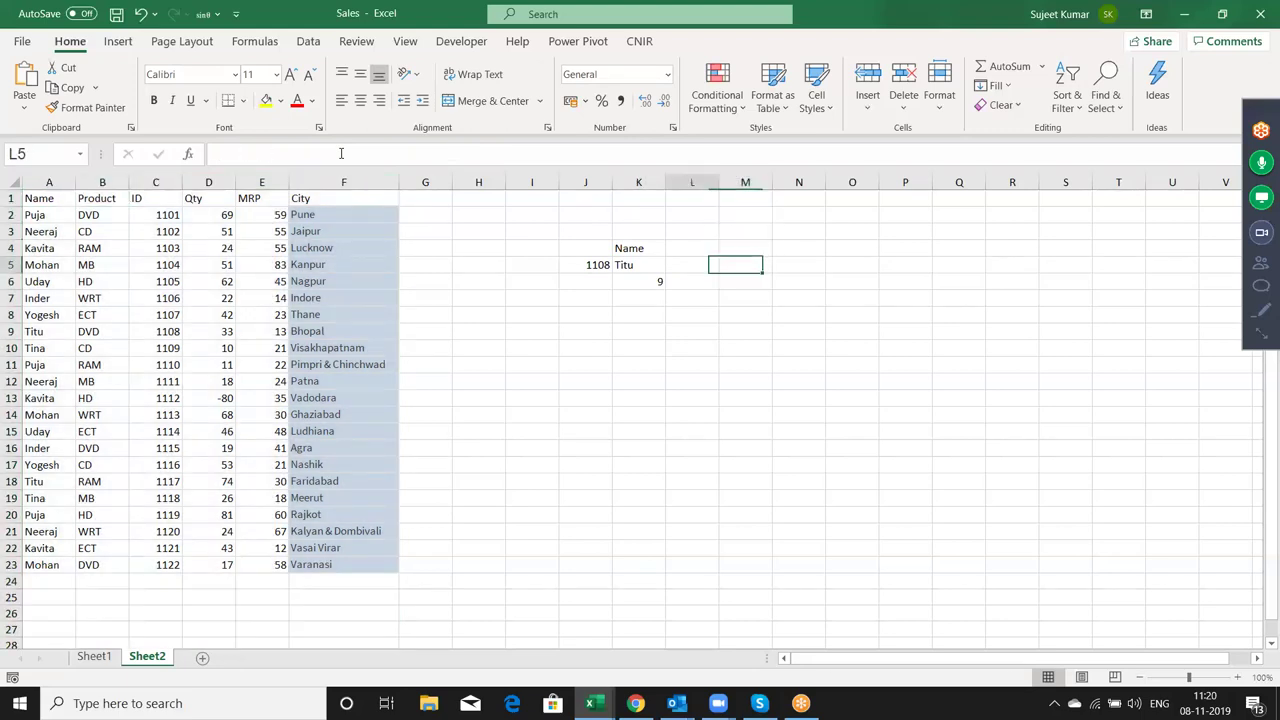
key("Left")
key("Left")
key("Right")
- Check the A1:F23 range reference in K5's formula, leaving it unchanged
key("F2")
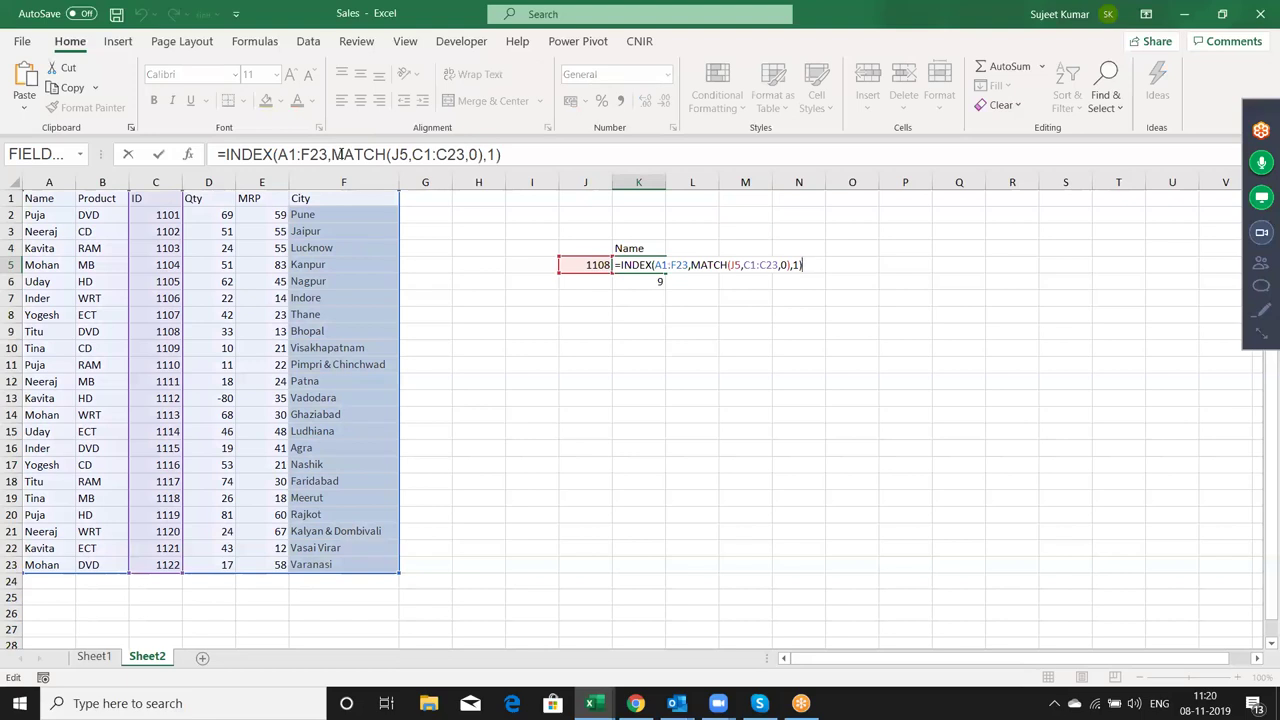
key("Left")
key("Left")
key("Left")
key("Left")
key("Left")
key("Left")
key("Left")
key("Left")
key("Left")
key("Left")
key("Left")
key("Left")
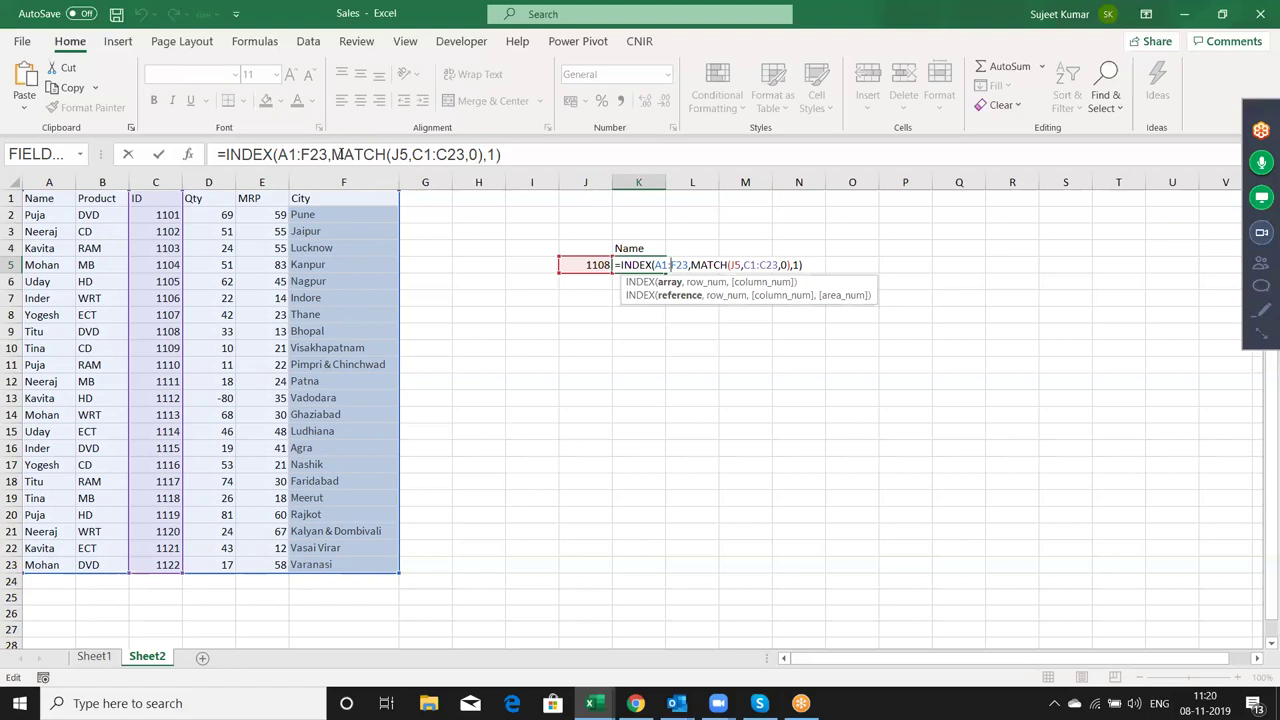
key("shift+Left")
key("shift+Left")
key("shift+Right")
key("shift+Right")
key("shift+Right")
key("shift+Right")
key("ctrl+Return")
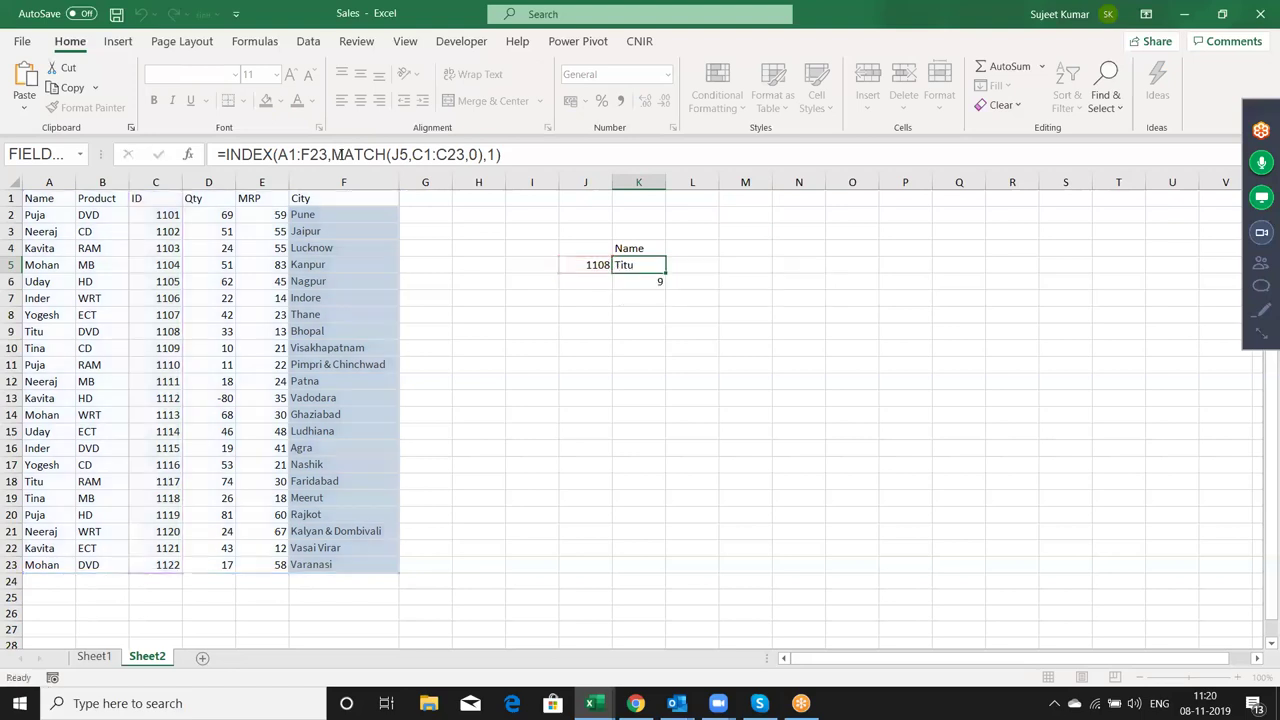
key("Right")
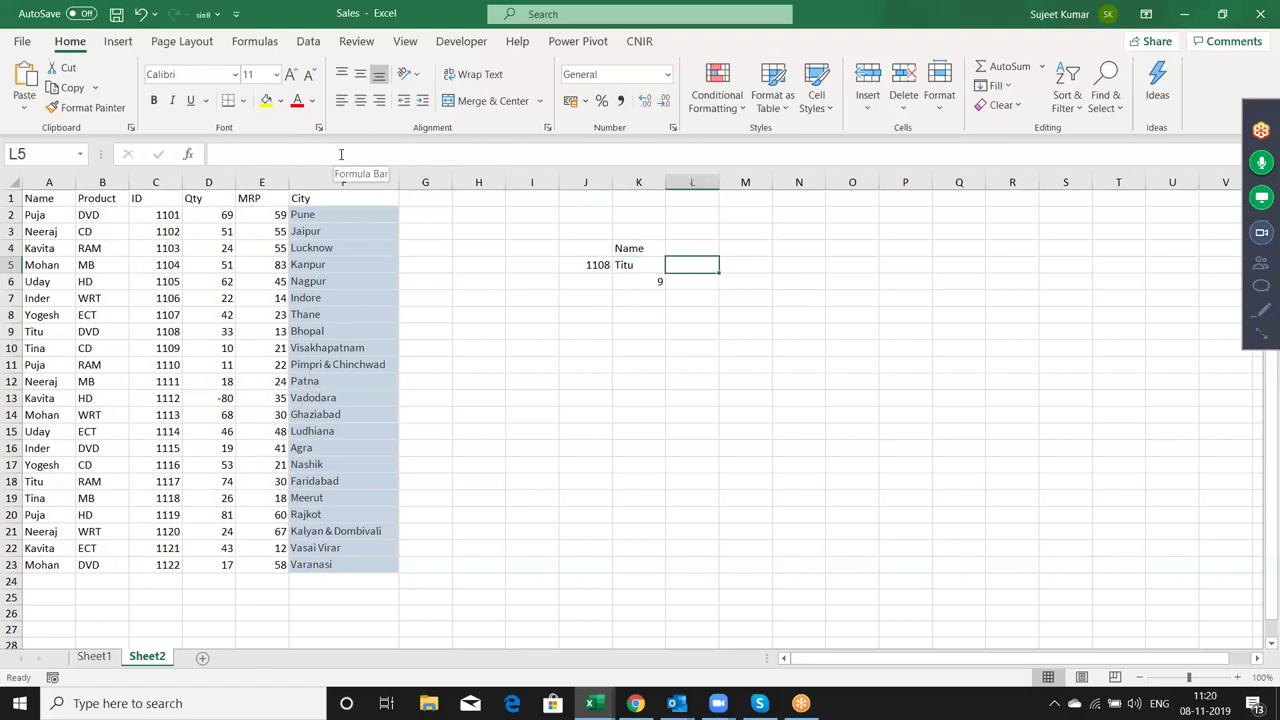
- Enter =OFFSET(A1,K6-1,0) in L5 to return the name for ID 1108
type("=off")
key("Tab")
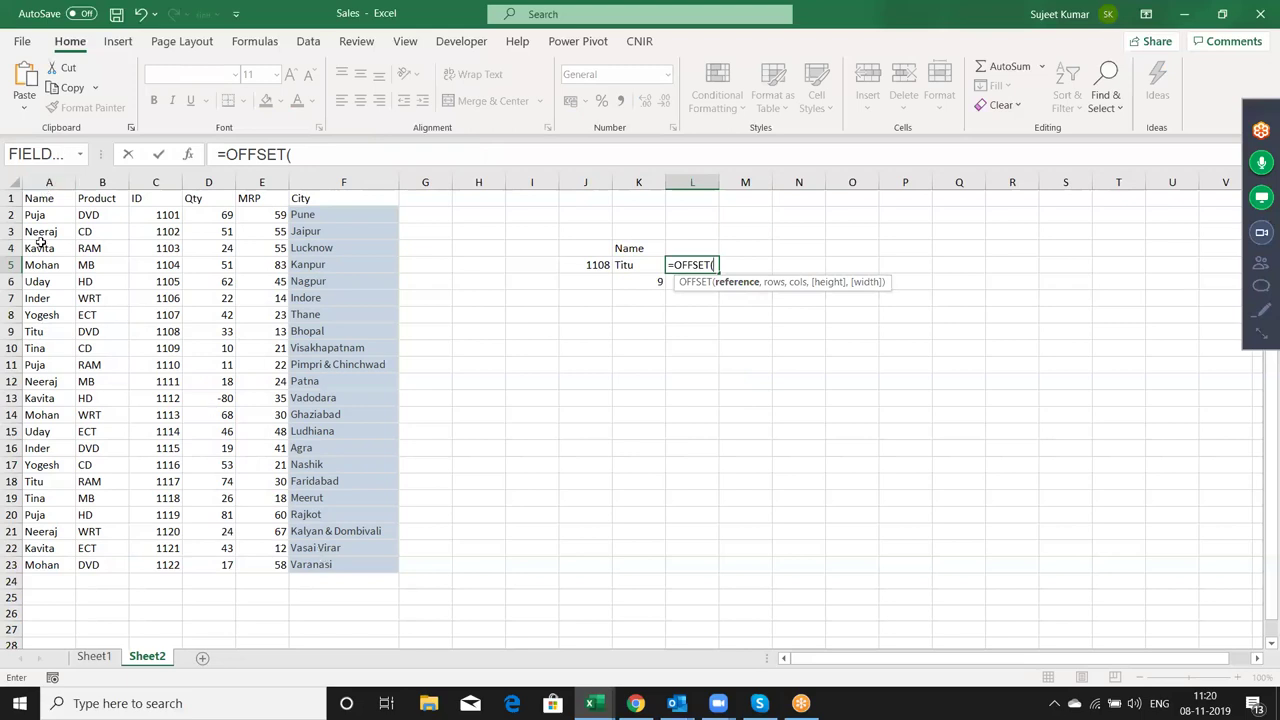
left_click(38, 200)
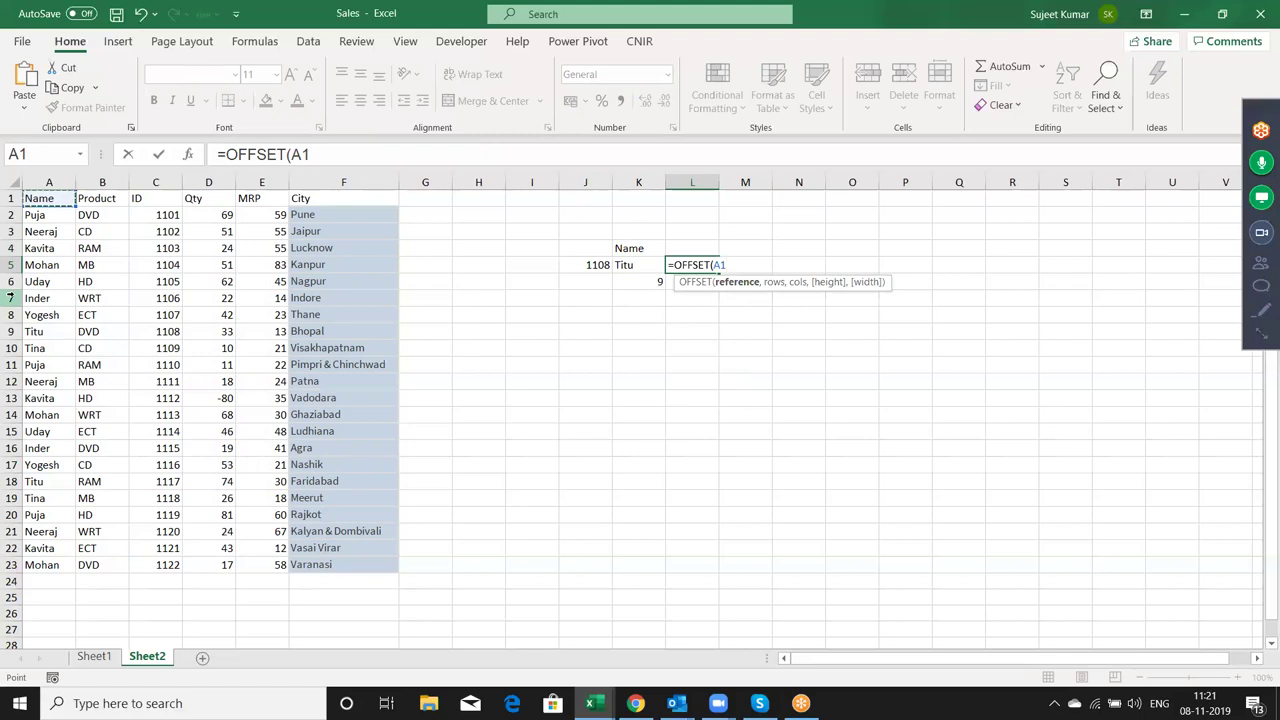
type(",")
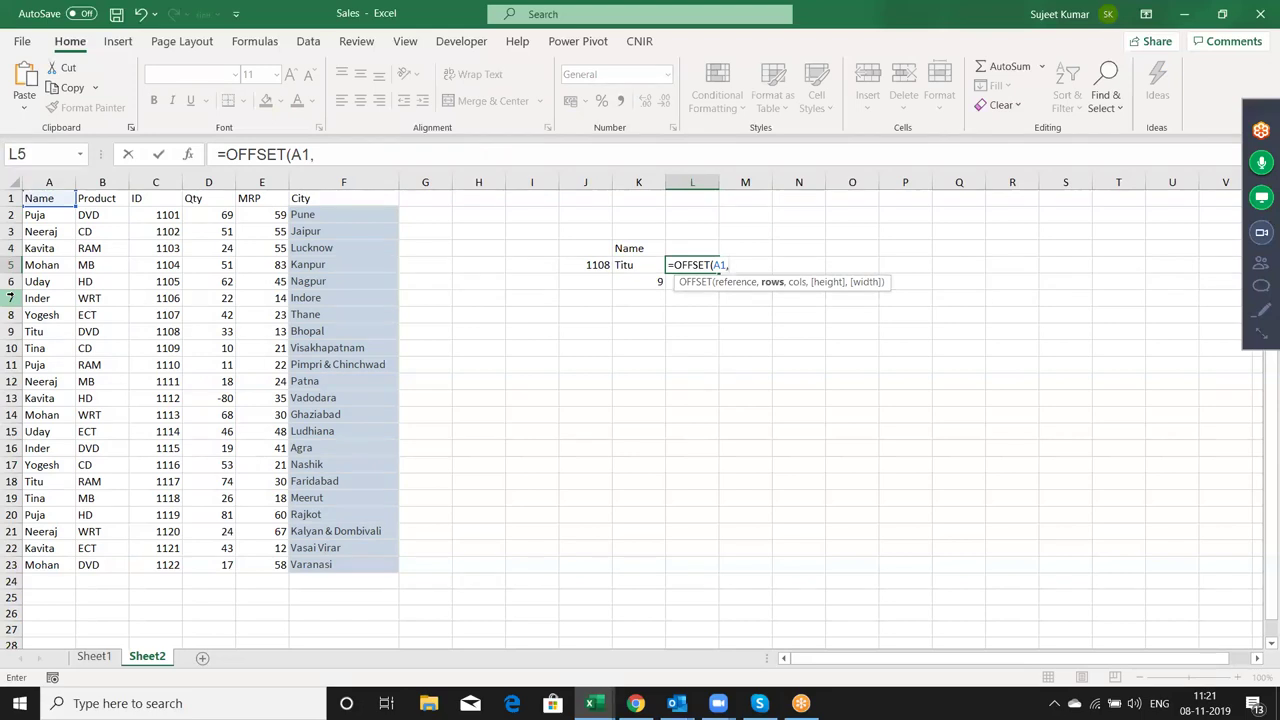
left_click(619, 281)
type(",1")
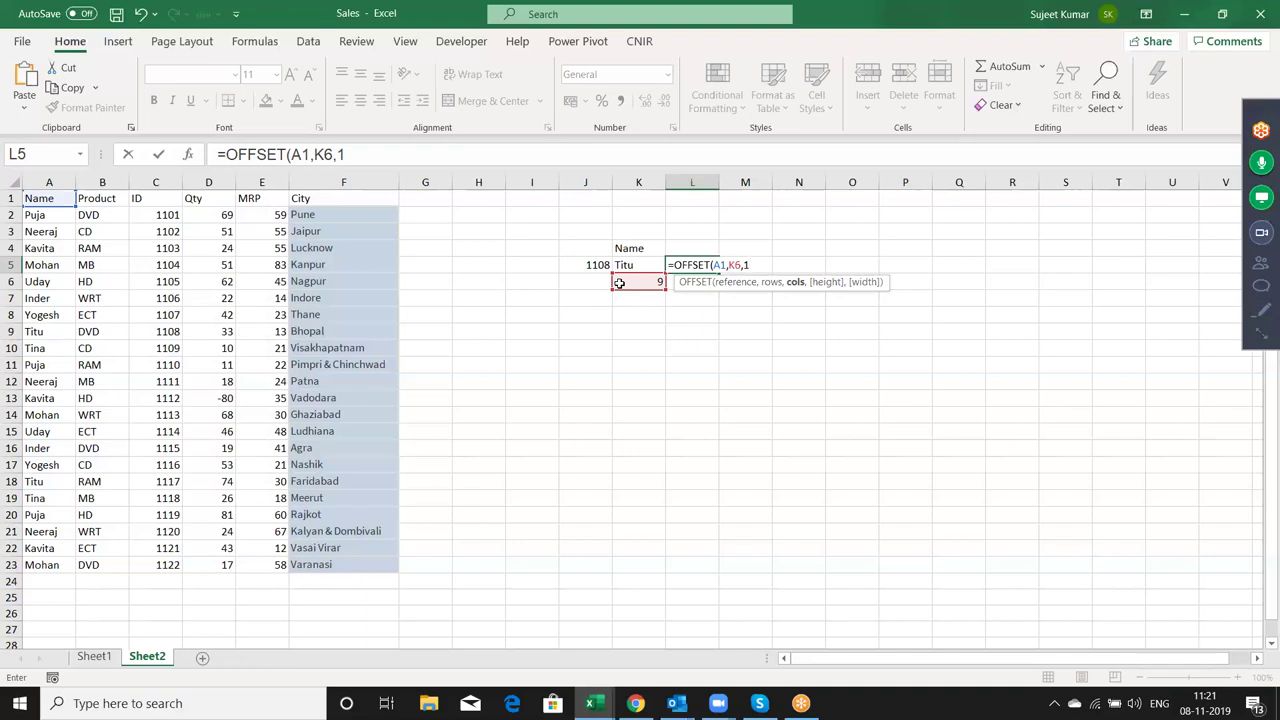
key("BackSpace")
key("BackSpace")
type("1,0")
type(")")
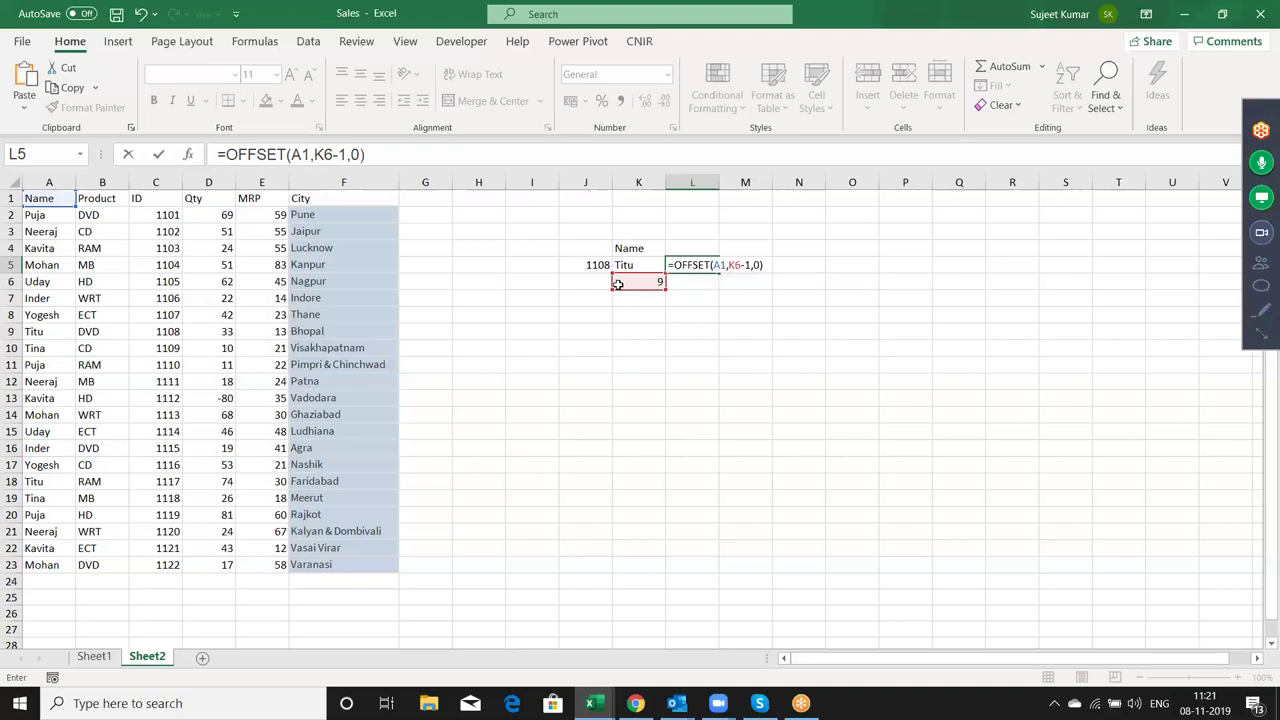
key("Return")
key("Up")
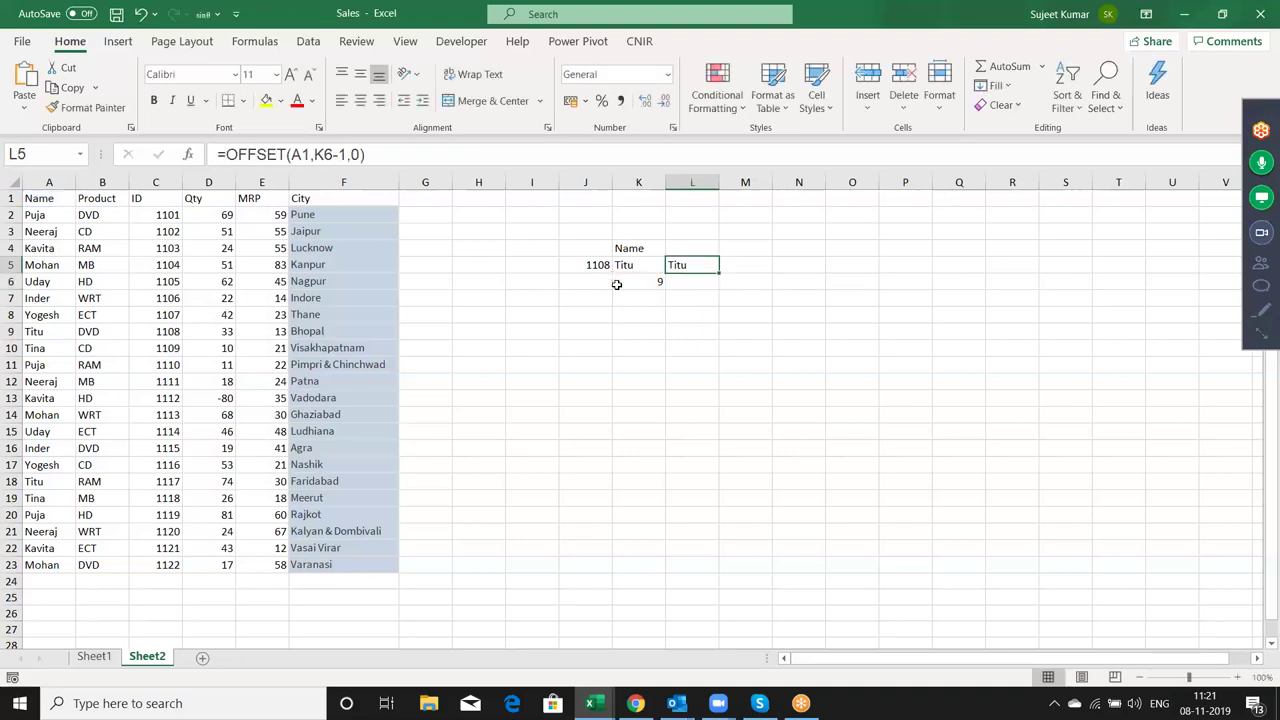
key("F2")
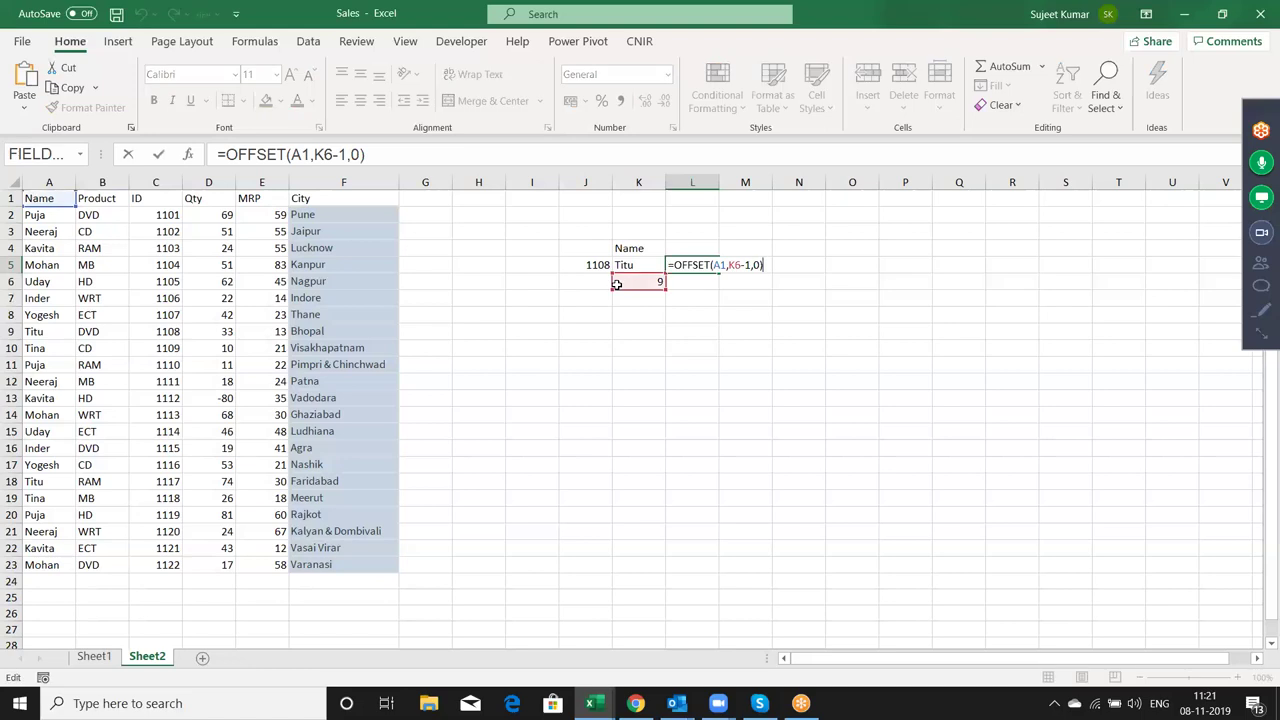
key("Escape")
- Substitute MATCH(J5,C1:C23,0) from K6 for the K6 reference in L5's OFFSET formula
left_click(617, 285)
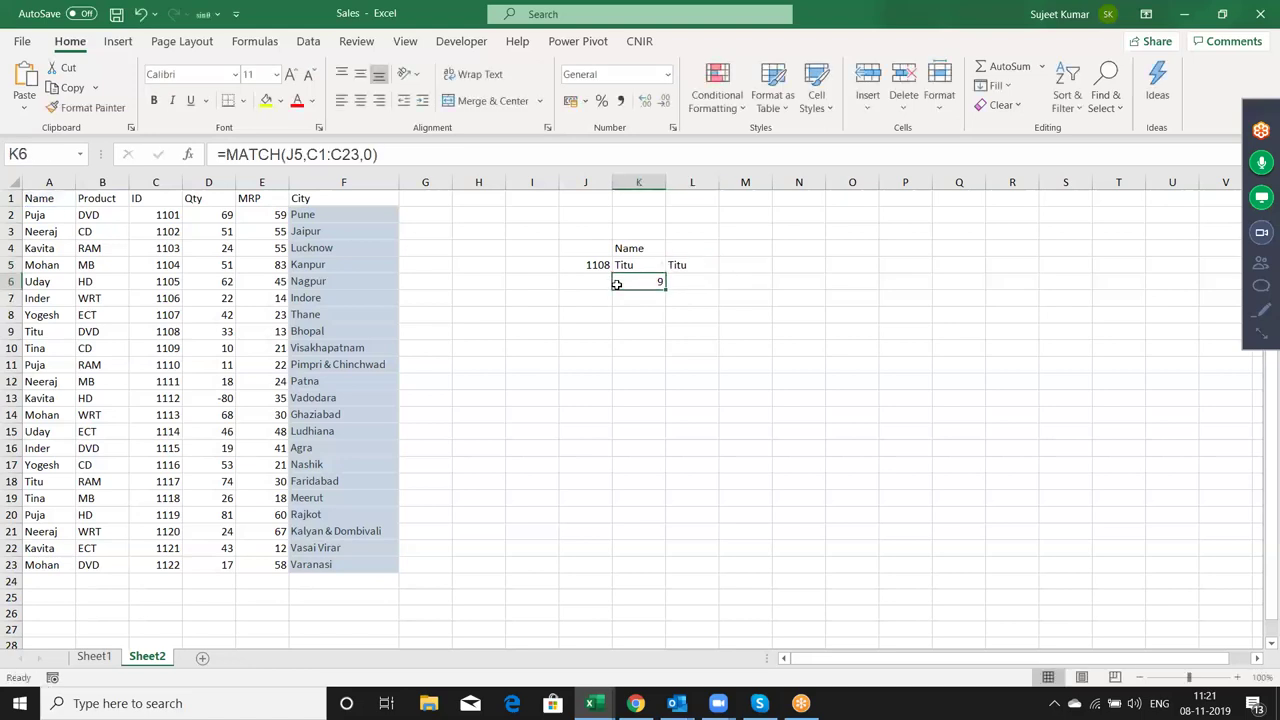
left_click(264, 152)
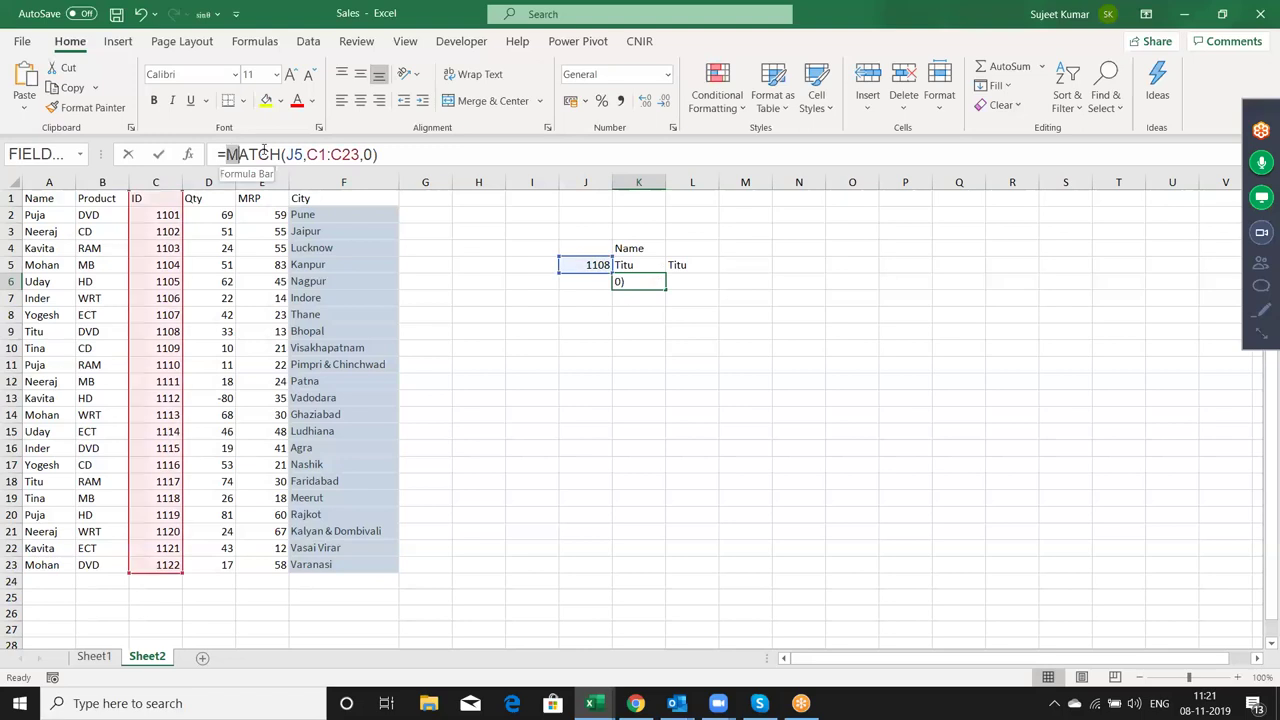
left_click_drag(264, 152, 407, 160)
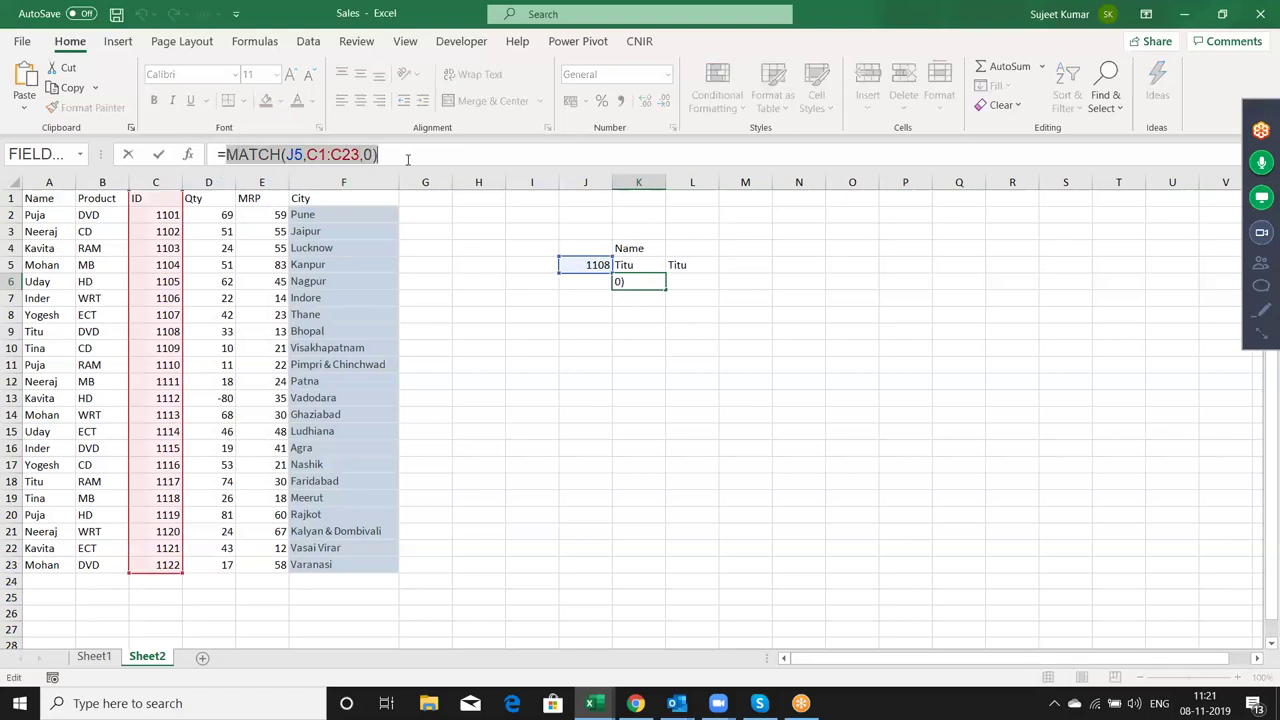
key("Return")
key("Up")
key("Up")
key("Right")
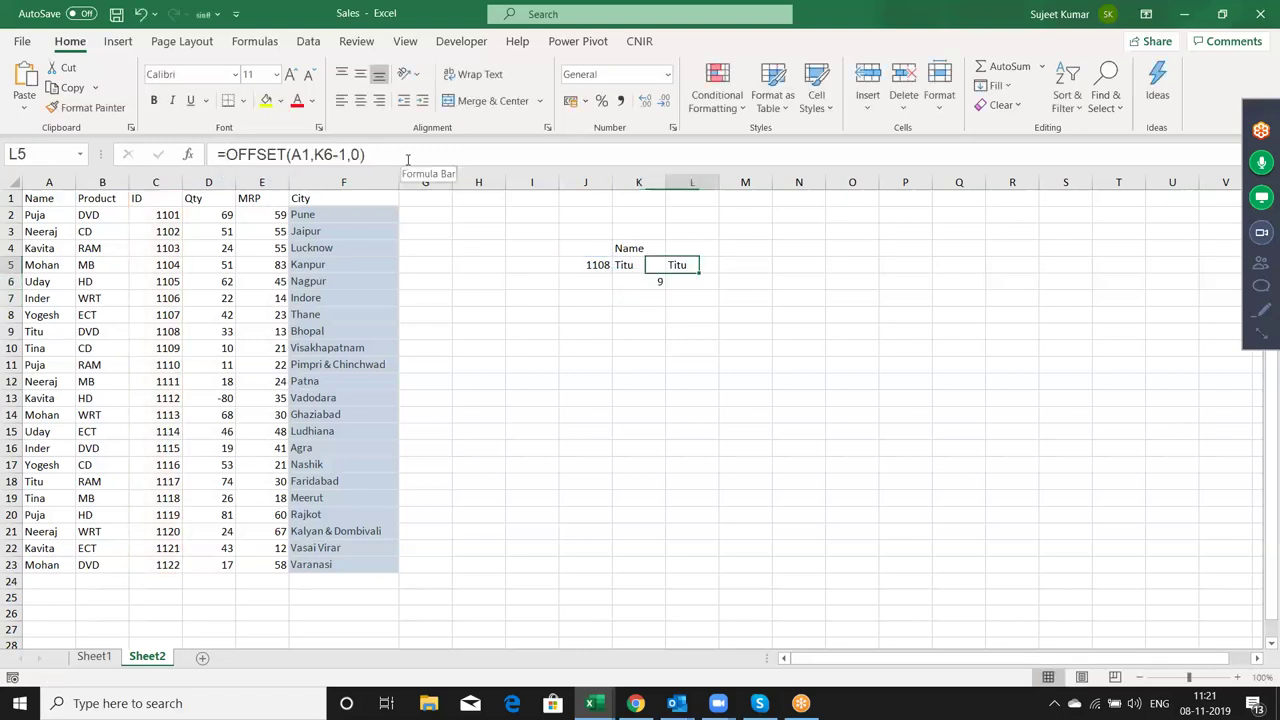
double_click(323, 155)
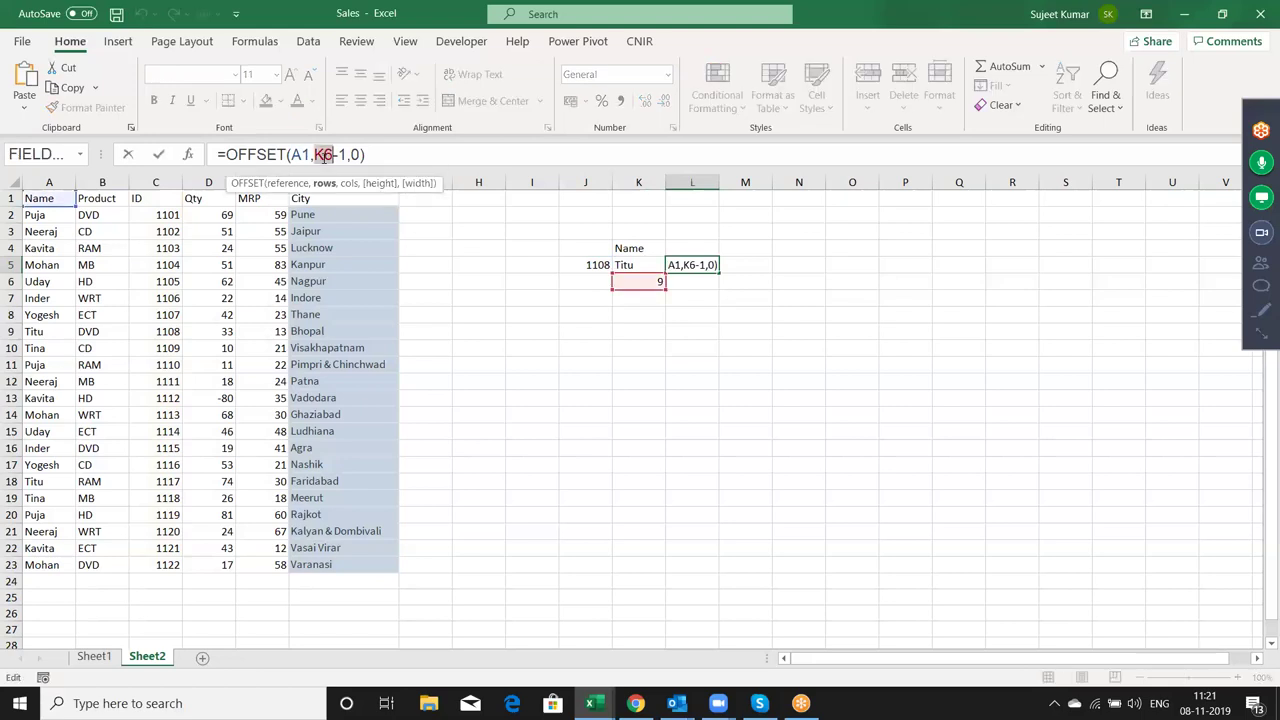
key("ctrl+v")
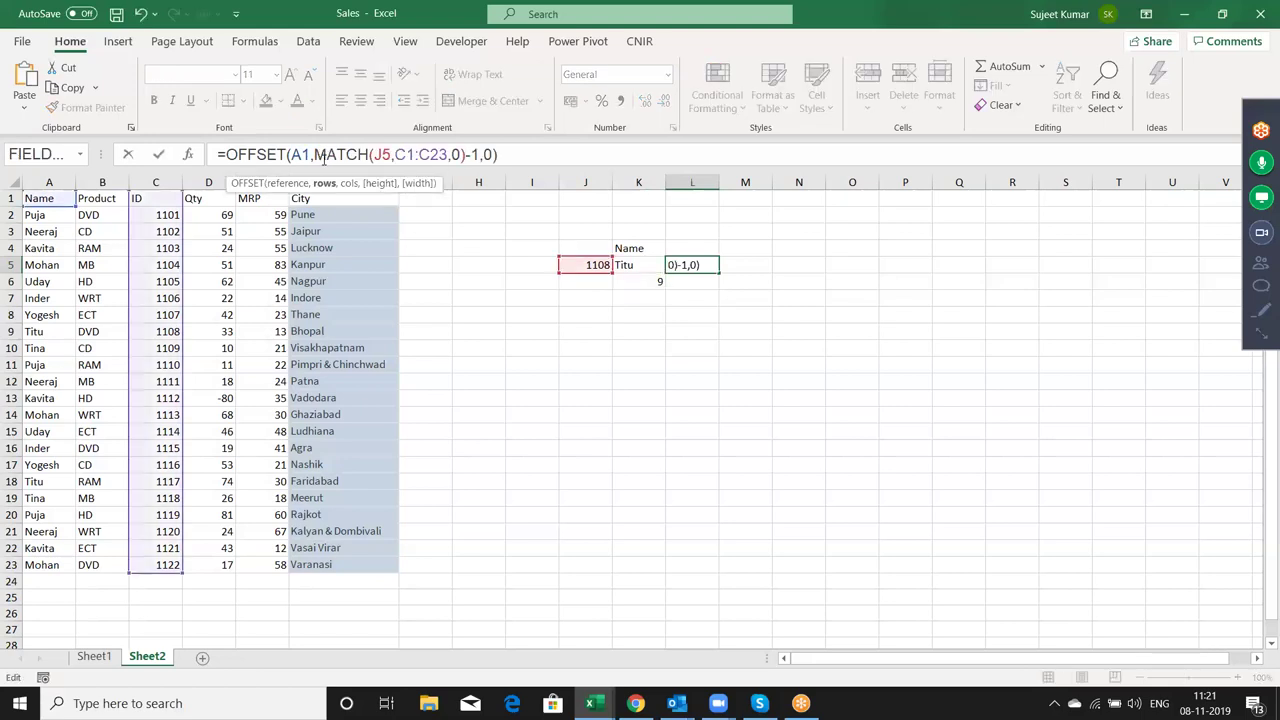
key("Return")
key("Up")
key("F2")
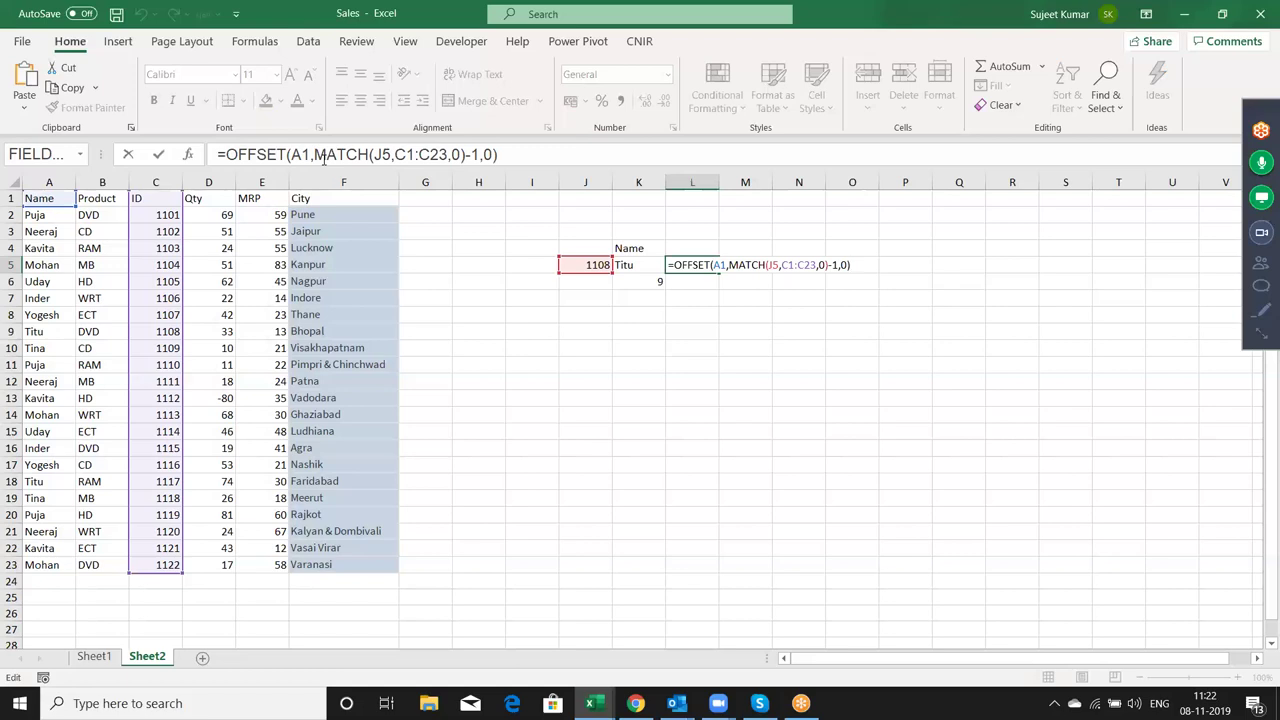
key("Return")
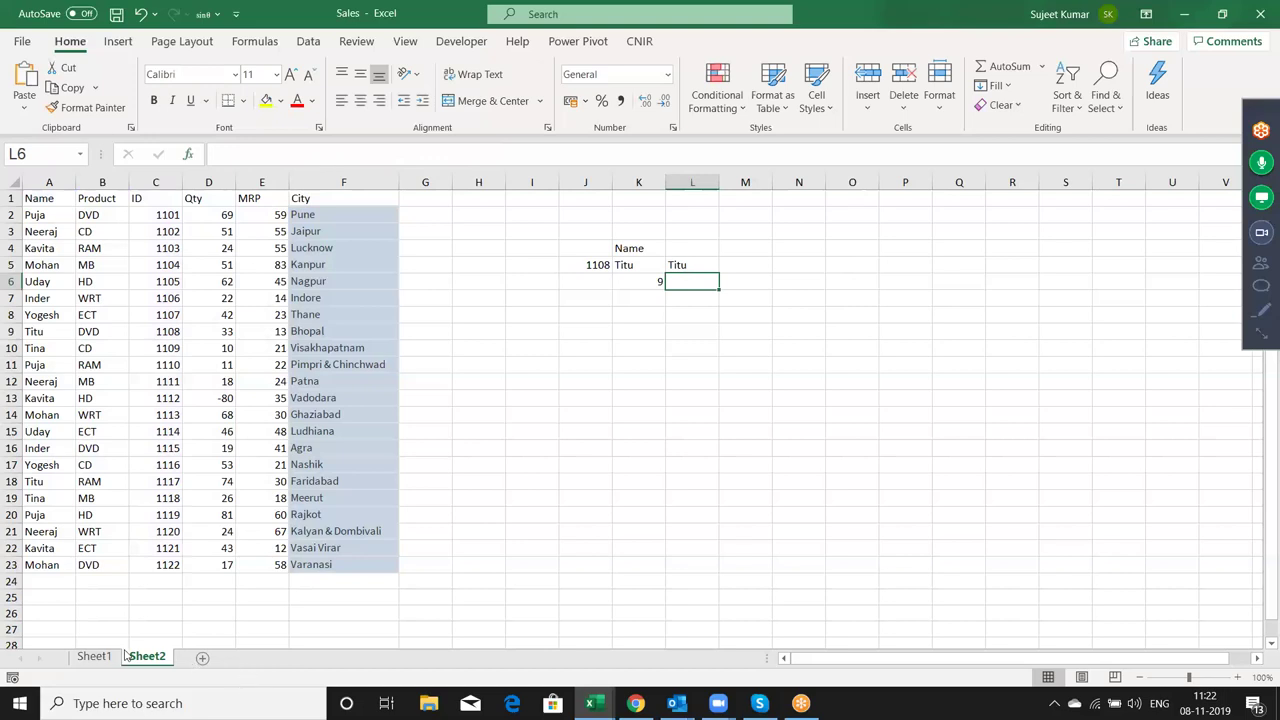
- Copy the Sheet1 sales table A1:F23
left_click(124, 647)
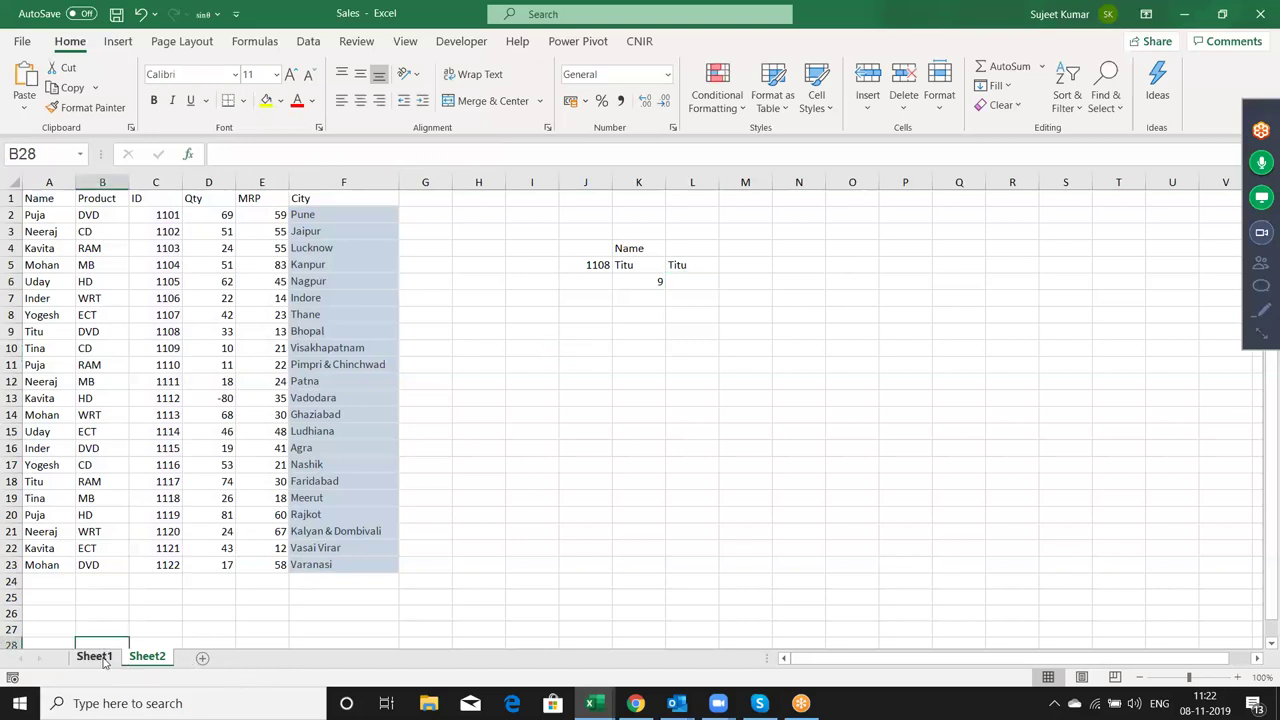
left_click(103, 661)
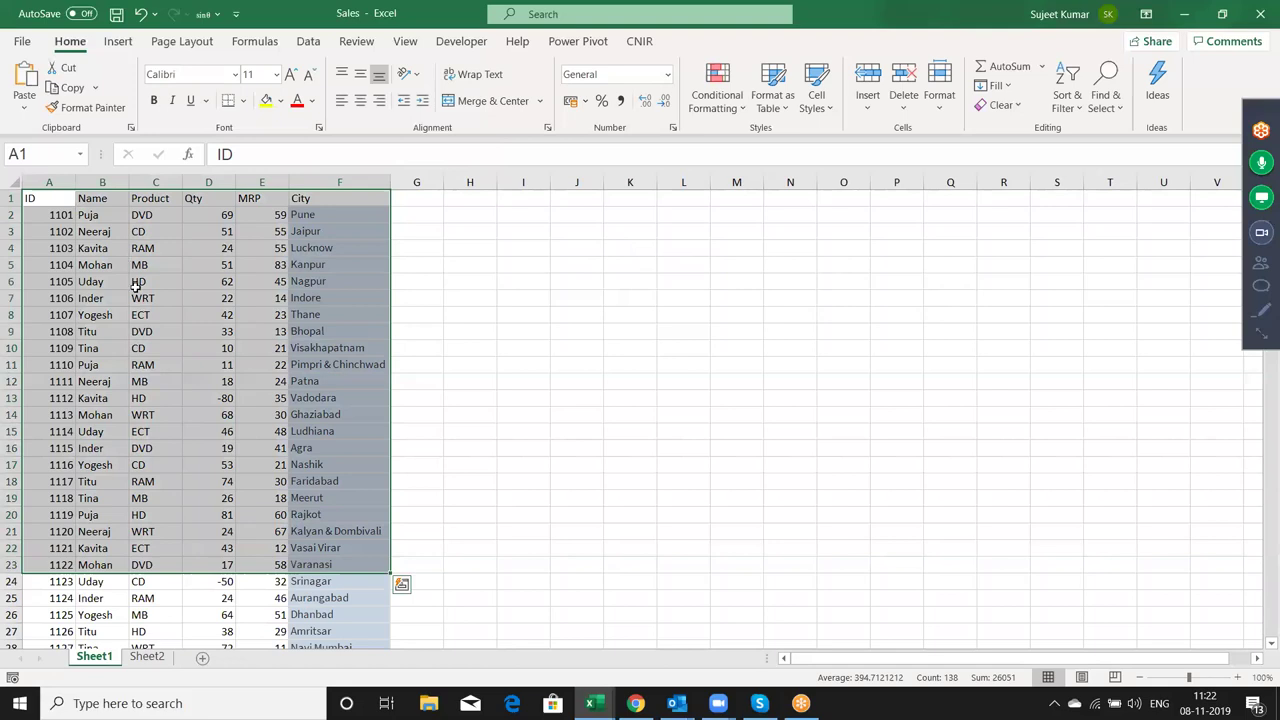
key("ctrl+c")
left_click(147, 657)
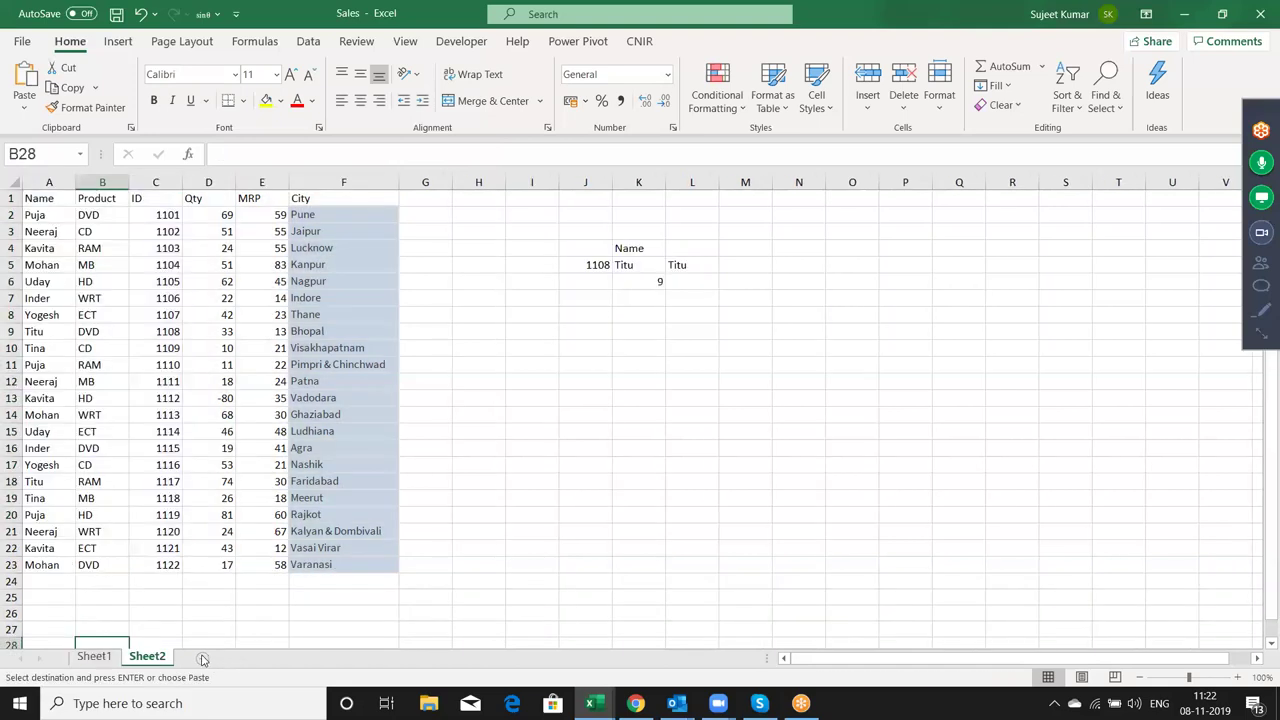
- Add a new Sheet3 and paste the table at A1 with Transpose
left_click(204, 657)
right_click(58, 197)
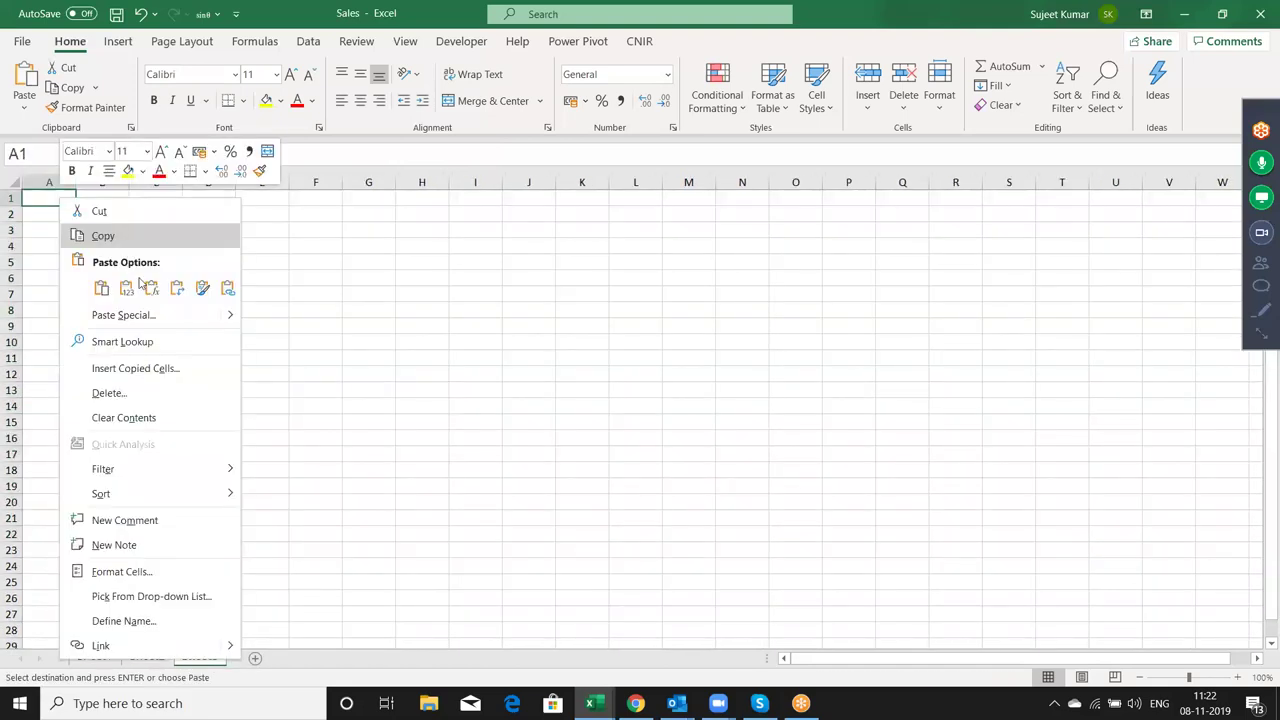
left_click(128, 288)
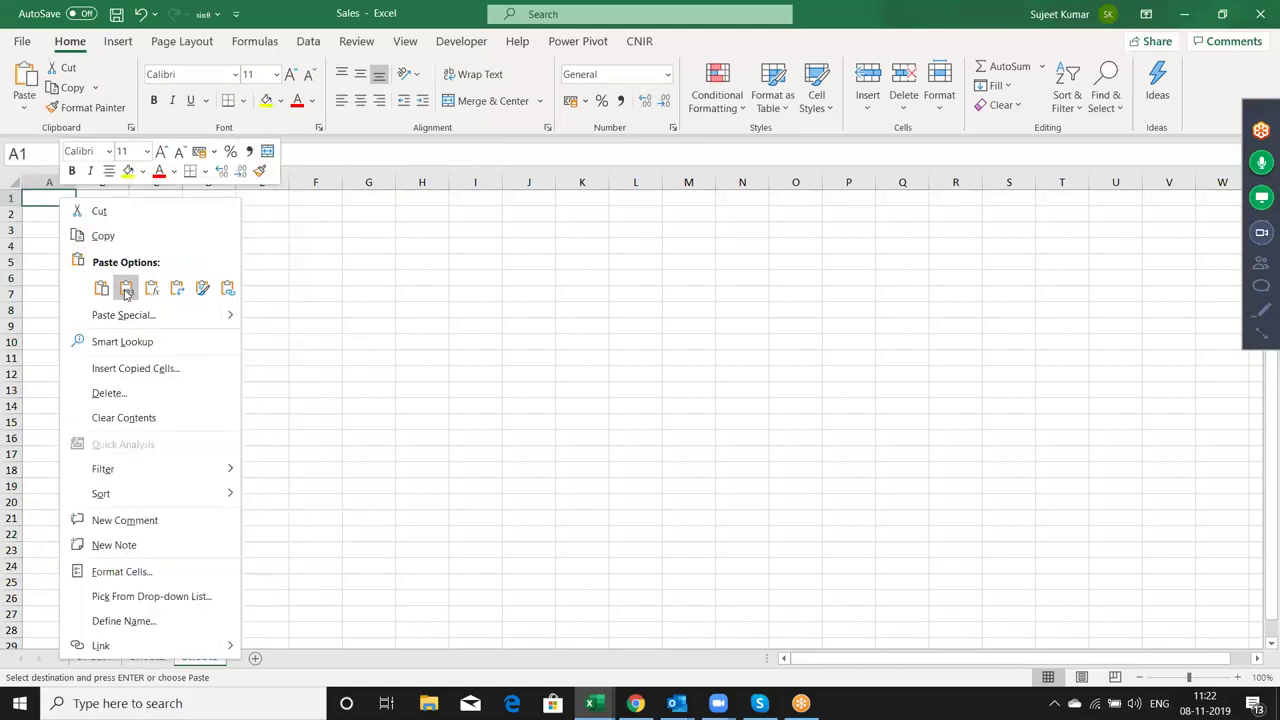
left_click(126, 314)
left_click(190, 396)
left_click(189, 420)
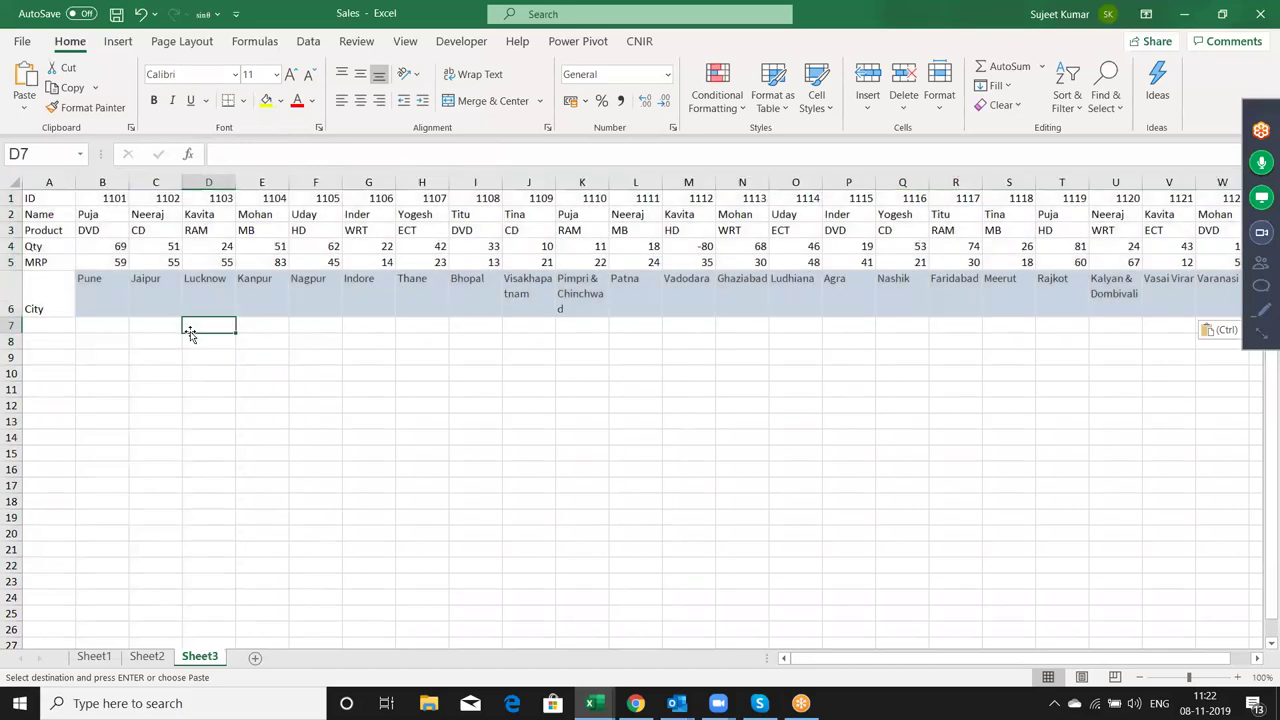
- Check the transposed data spanning rows 1–6 and columns A through J
key("Up")
key("Up")
key("Up")
key("Up")
key("Up")
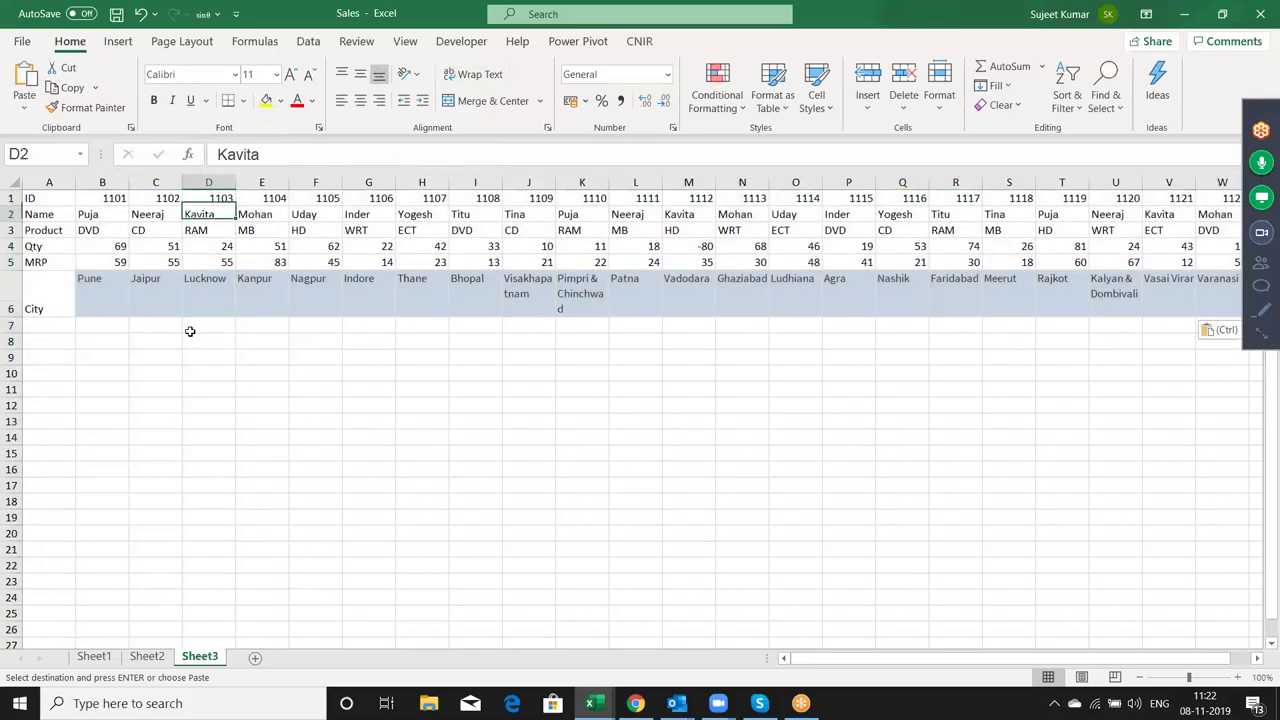
key("shift+Down")
key("shift+Down")
key("shift+Down")
key("shift+Down")
key("Up")
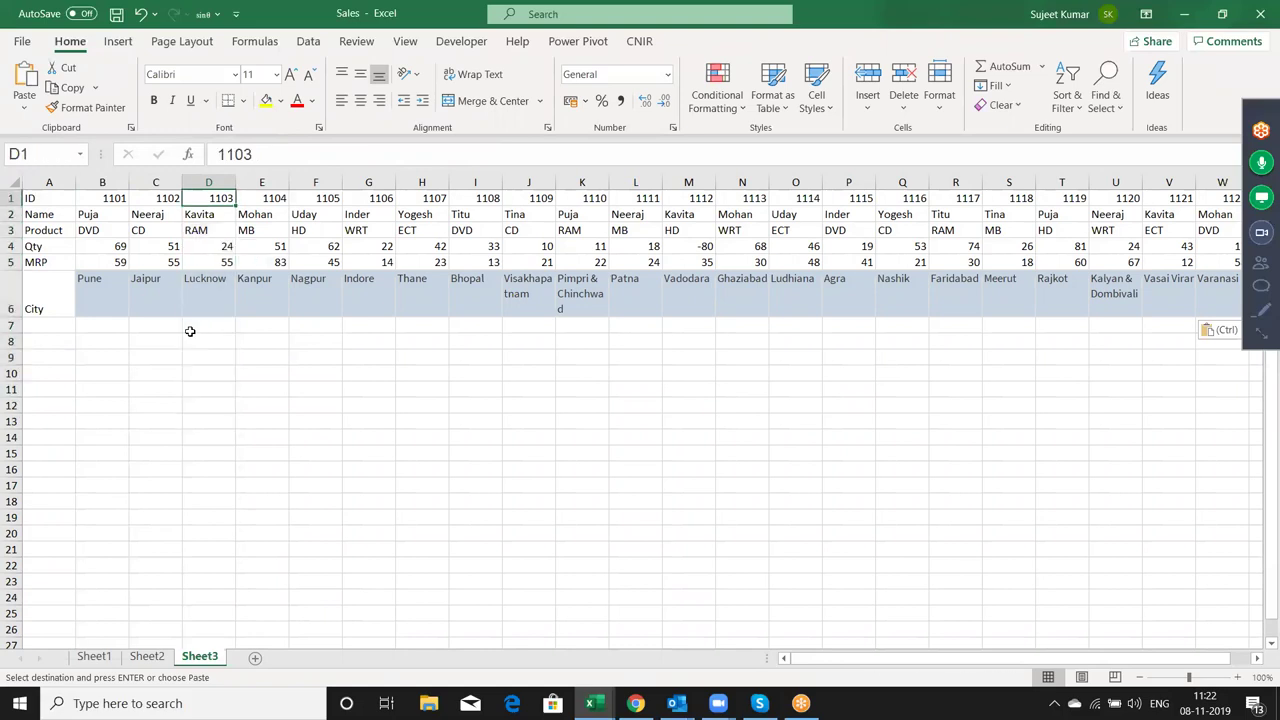
key("shift+Right")
key("shift+Right")
key("shift+Right")
key("shift+Right")
key("shift+Right")
key("shift+Right")
key("shift+Right")
key("shift+Right")
key("shift+Right")
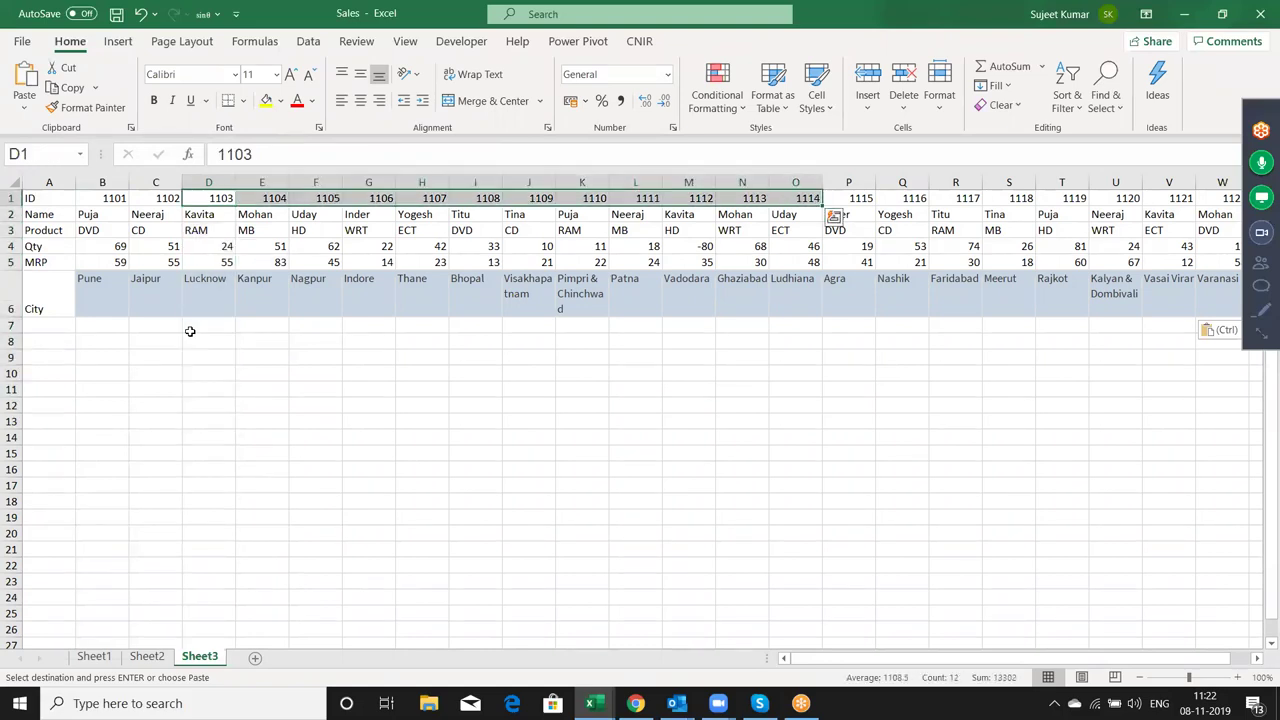
key("Down")
key("Down")
key("Down")
key("Down")
key("Down")
key("Down")
key("Down")
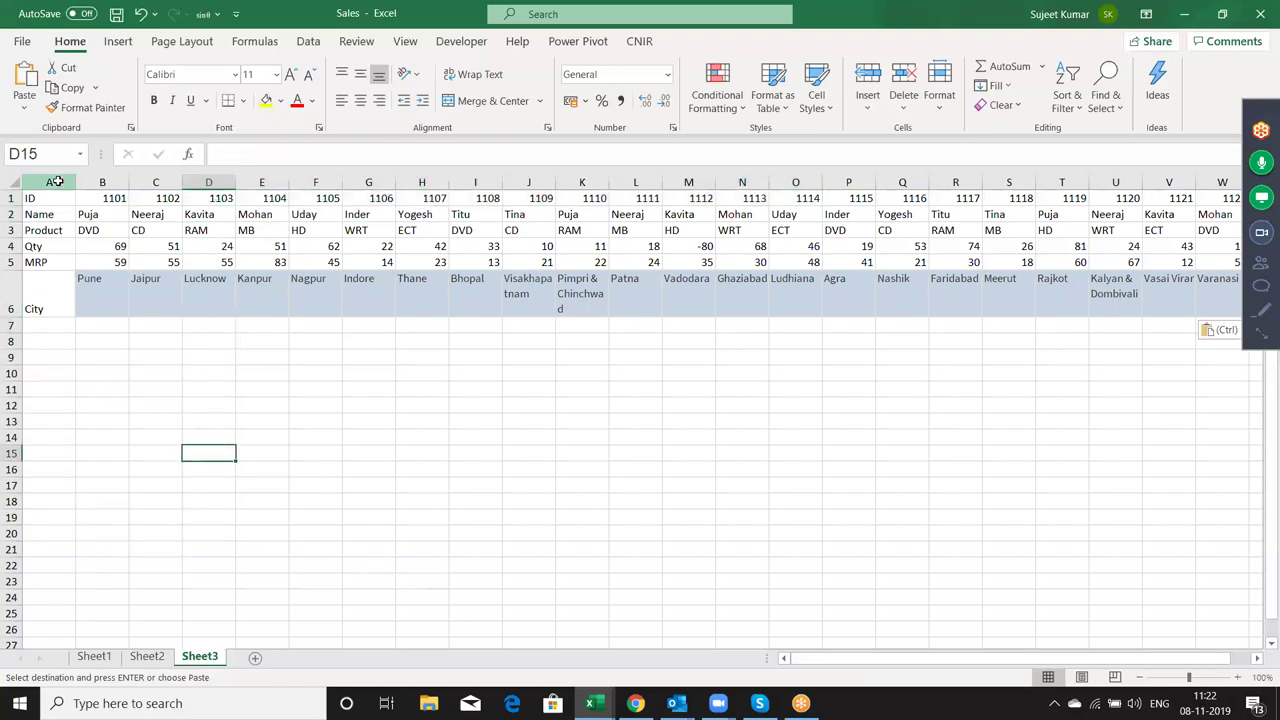
left_click_drag(49, 182, 534, 183)
left_click(472, 357)
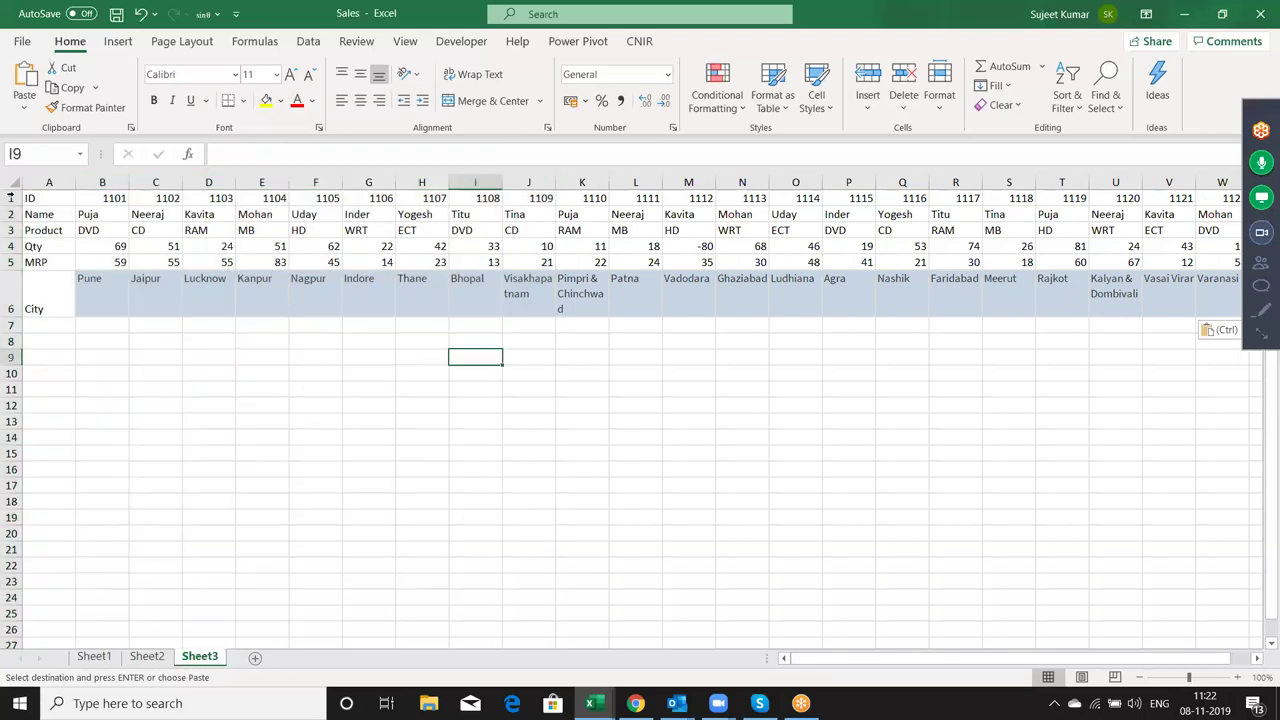
left_click_drag(11, 198, 11, 309)
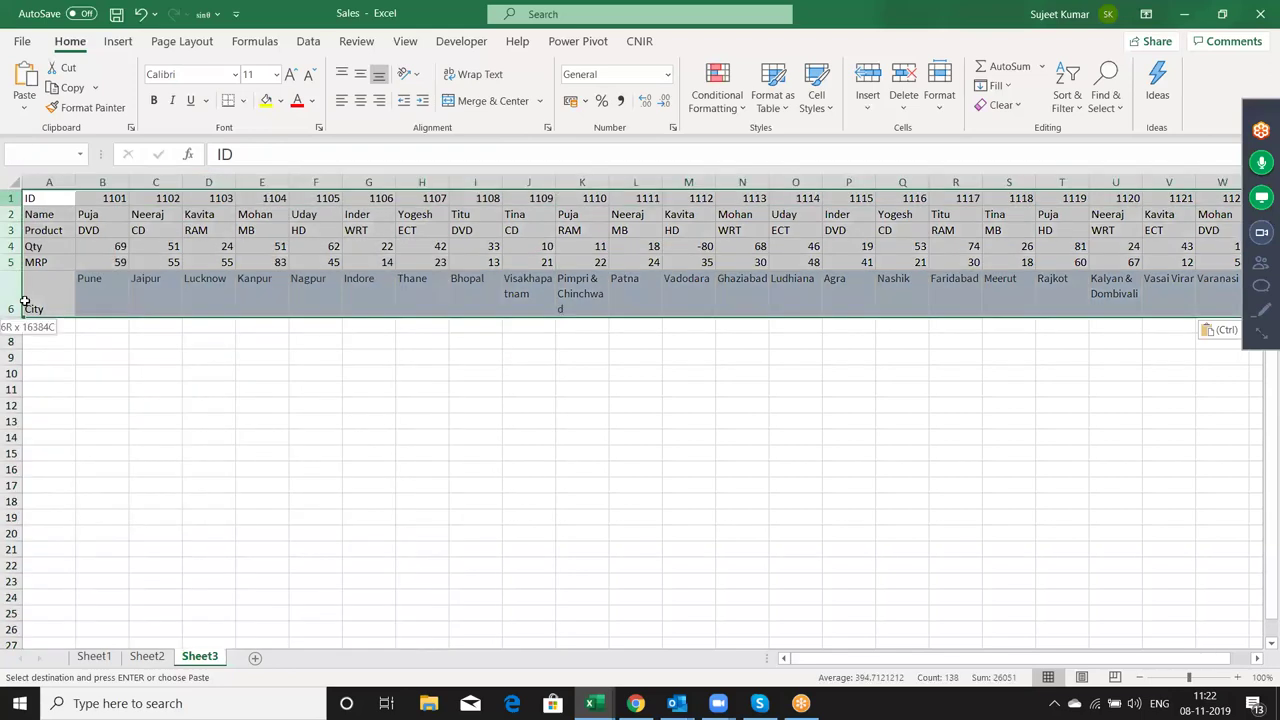
left_click(142, 357)
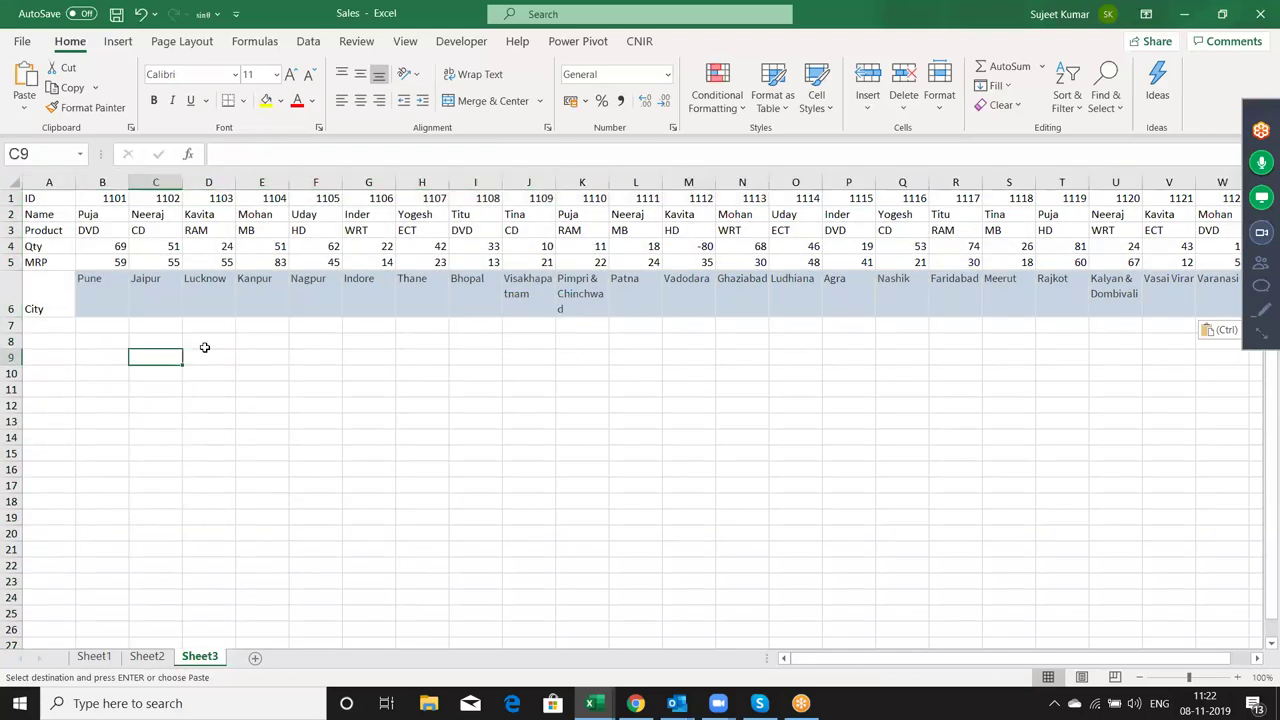
- Enter ID 1104 in C9 and the heading Qty in D8
type("1104")
key("Tab")
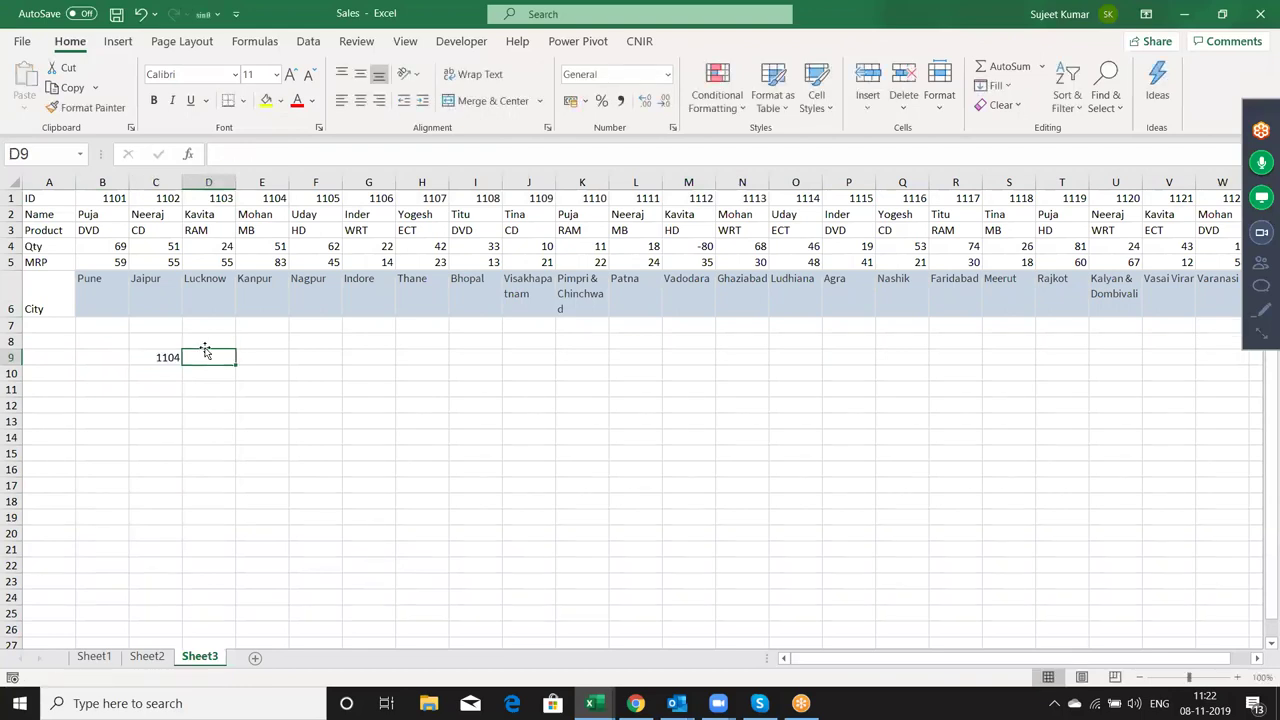
left_click(205, 343)
type("Qty")
key("Return")
- Enter =HLOOKUP(C9,1:6,4,0) in D9, returning Qty 51
type("=")
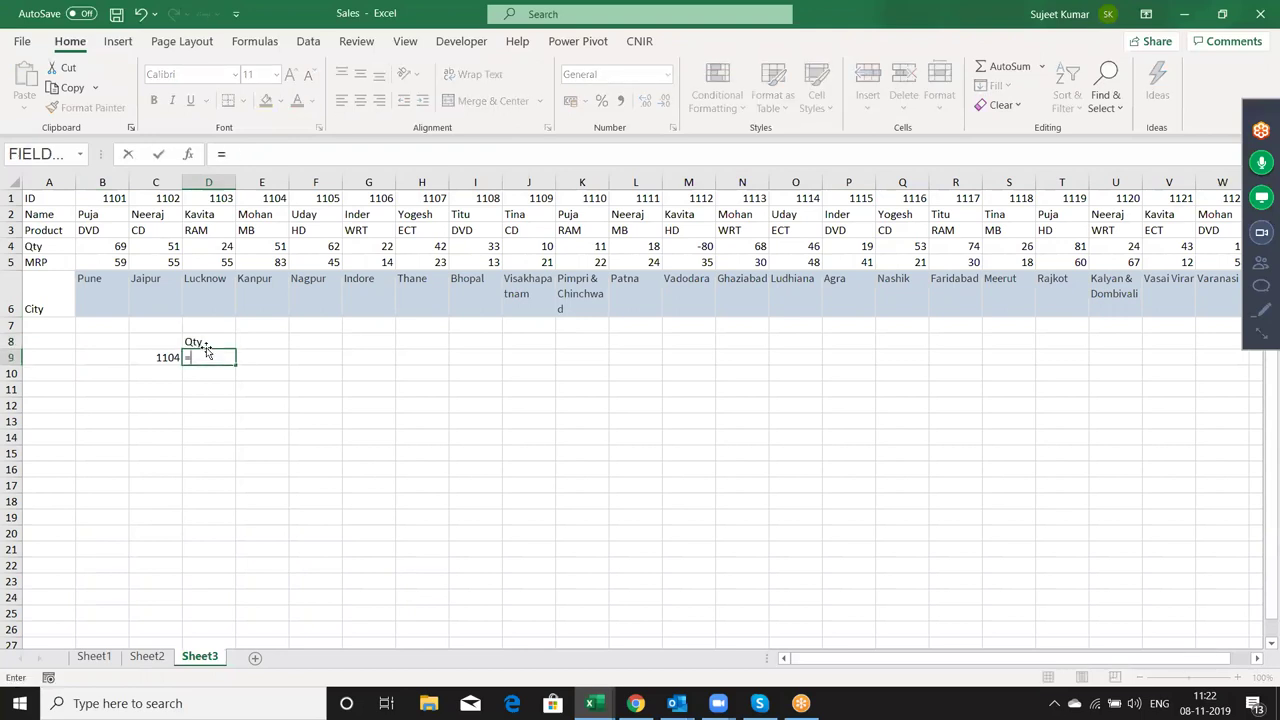
type("h")
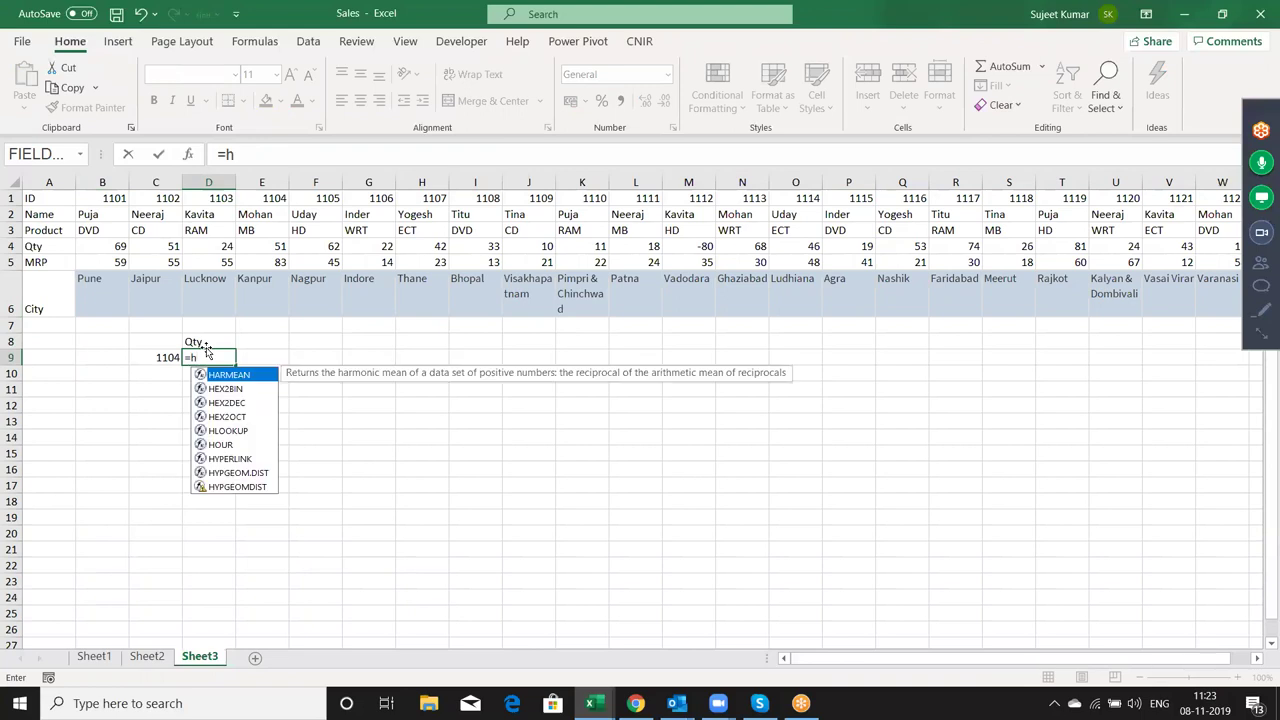
type("l")
key("Tab")
key("Left")
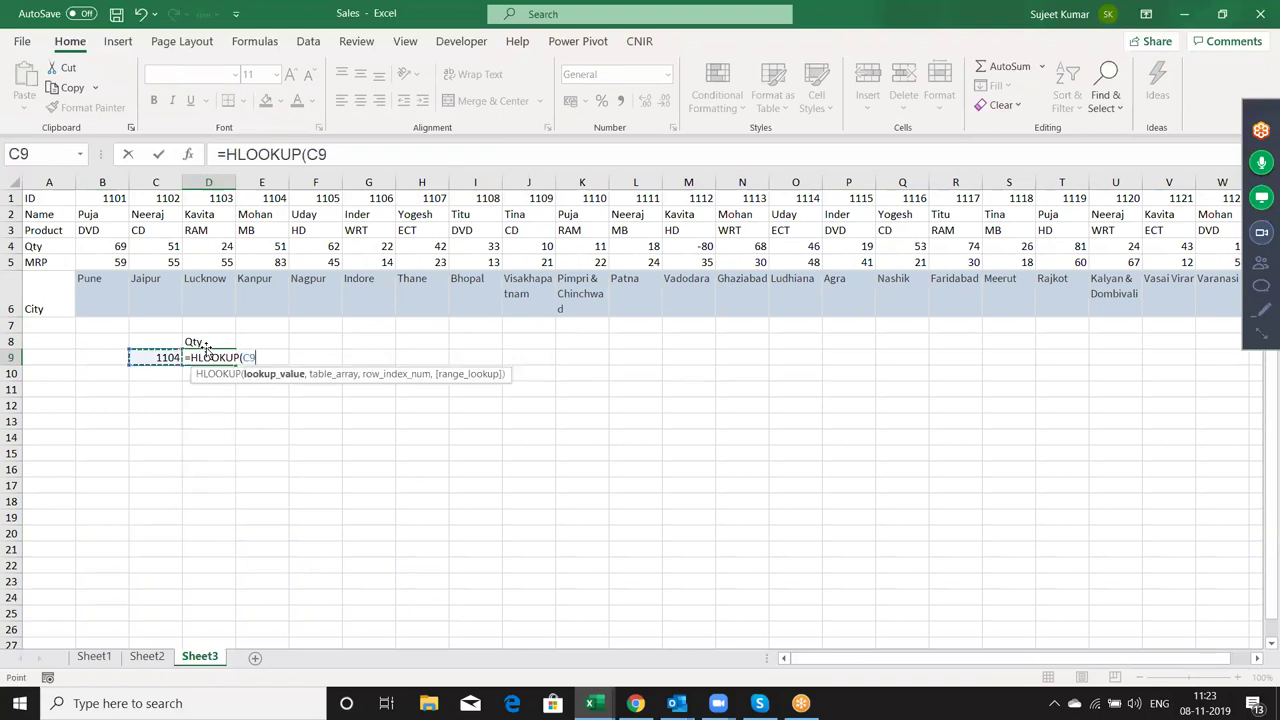
type(",")
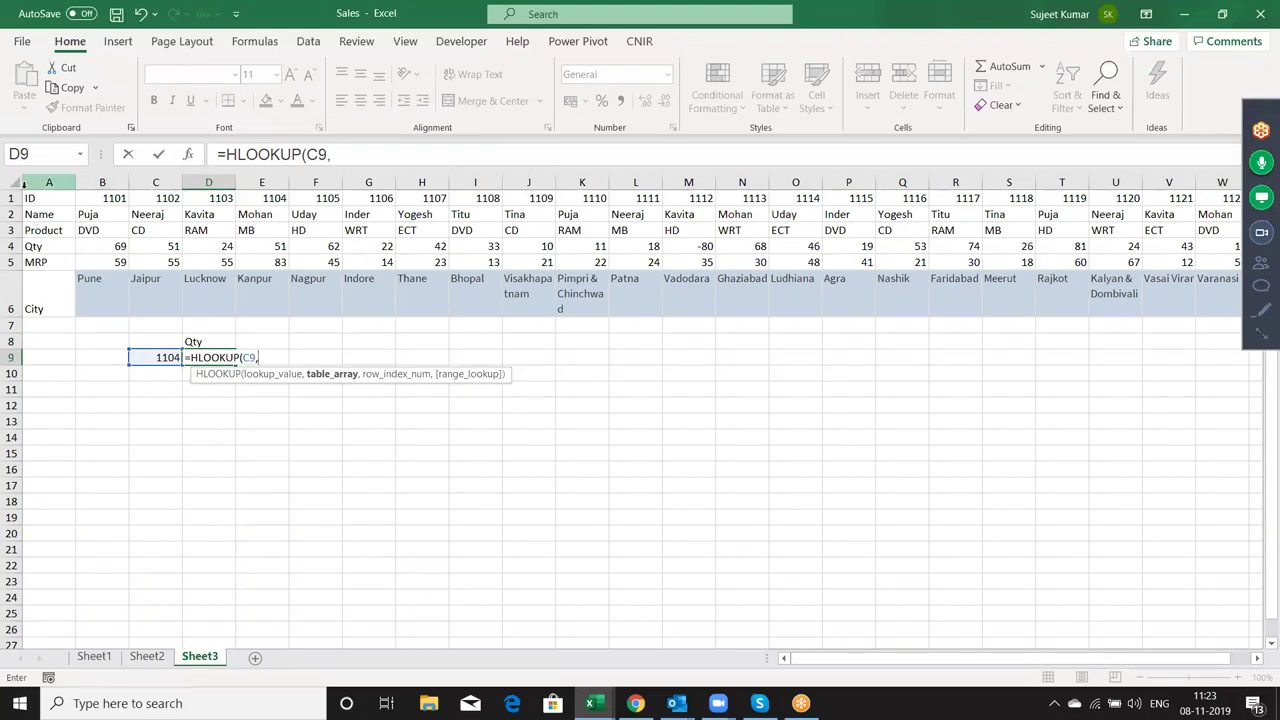
left_click_drag(12, 198, 10, 309)
type(",")
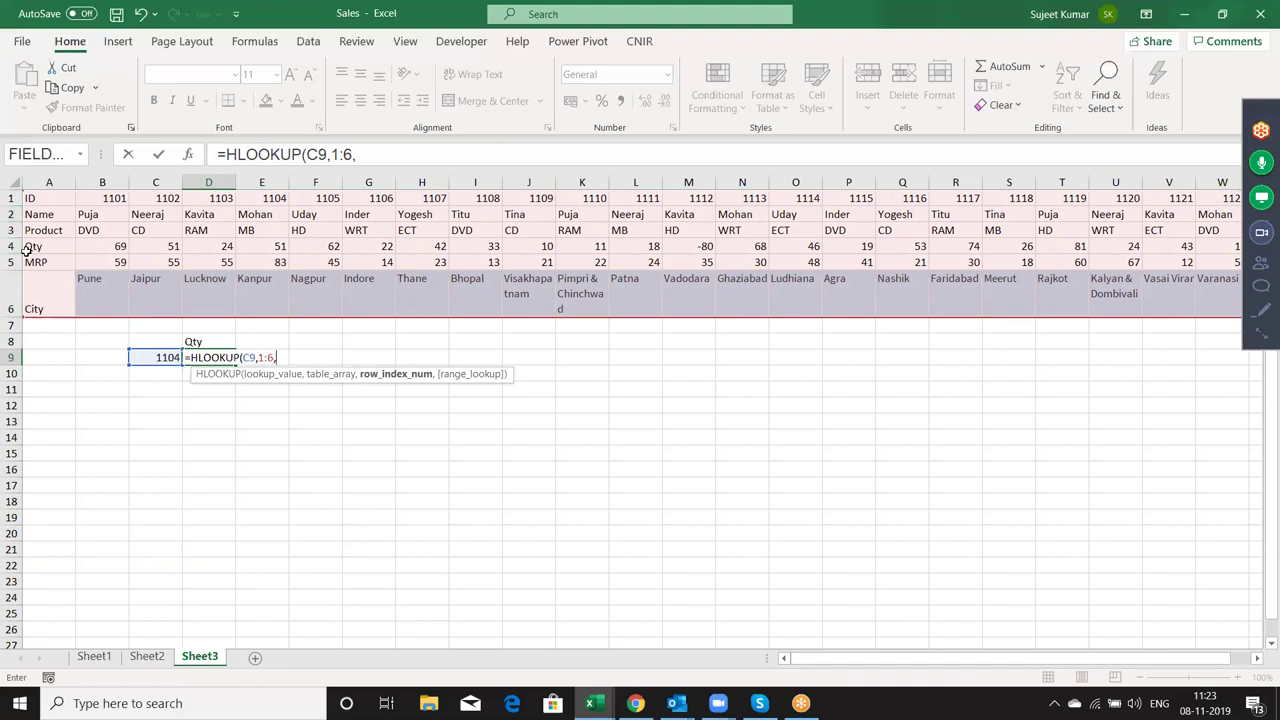
type("4,0)")
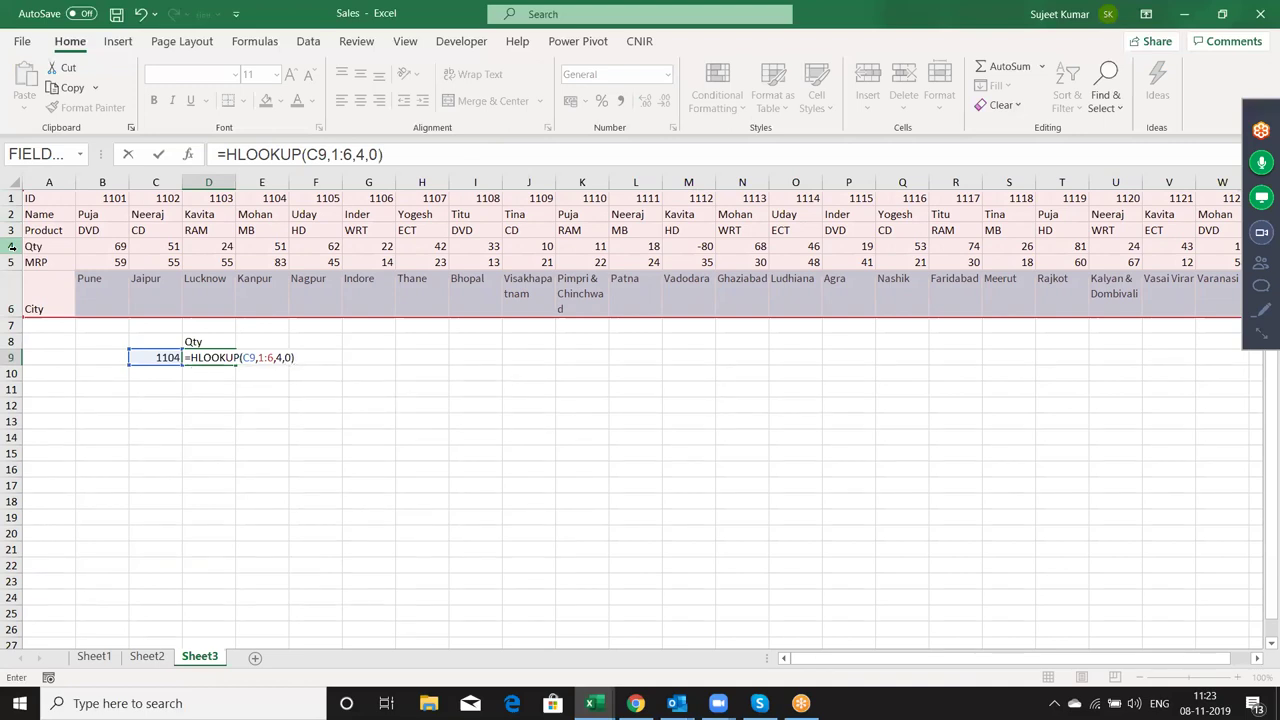
key("Return")
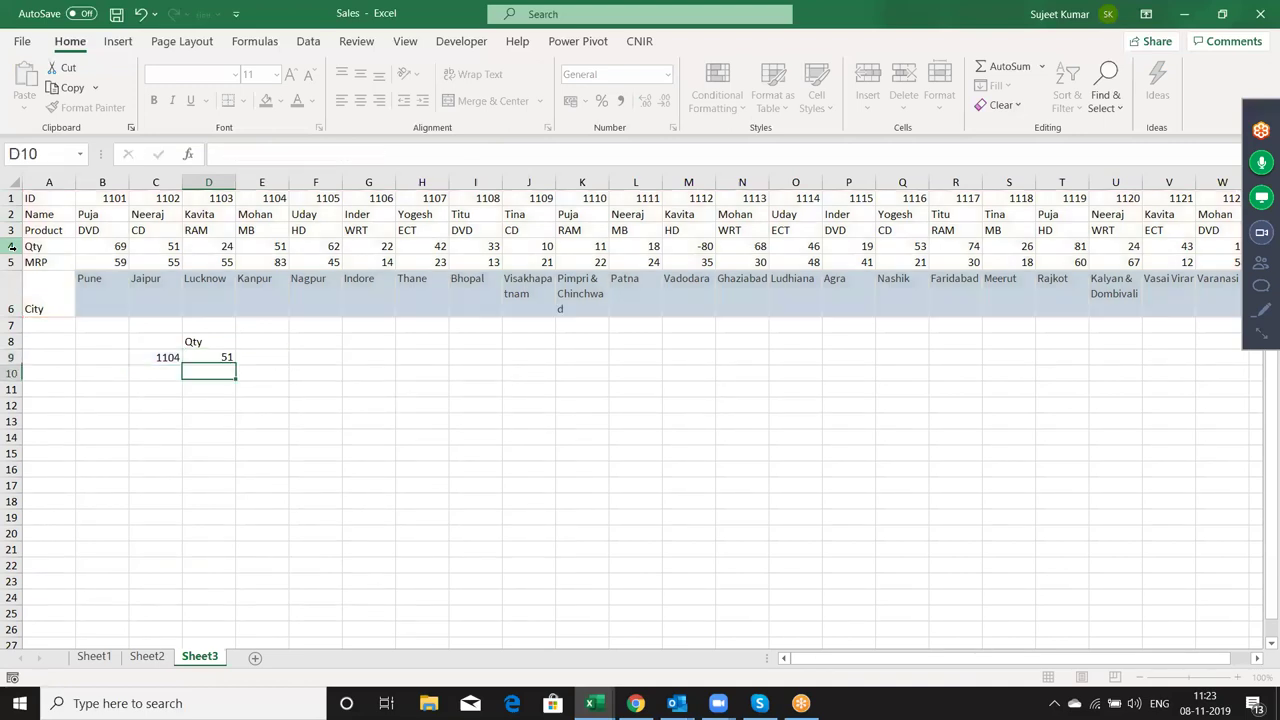
- Return to D9 to inspect its HLOOKUP formula
key("Up")
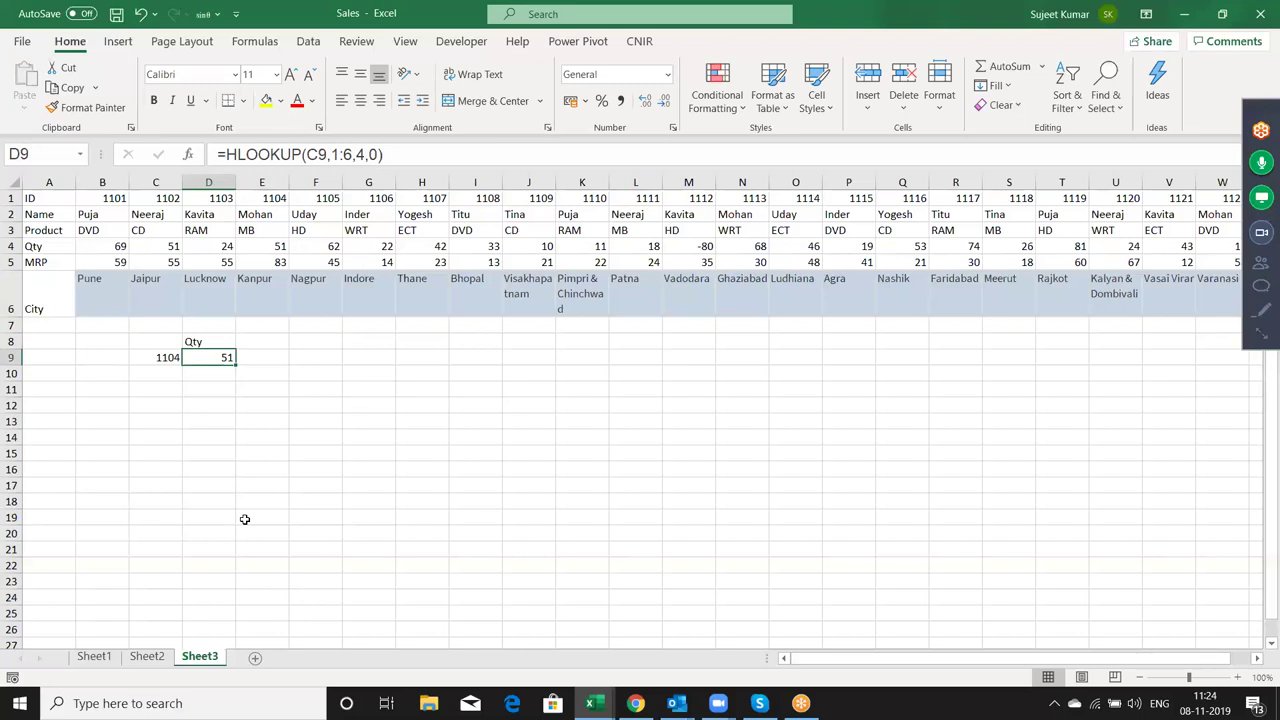
- Clear D9 and retype =HLOOKUP(C9,1:6,4,0), again returning 51
key("Delete")
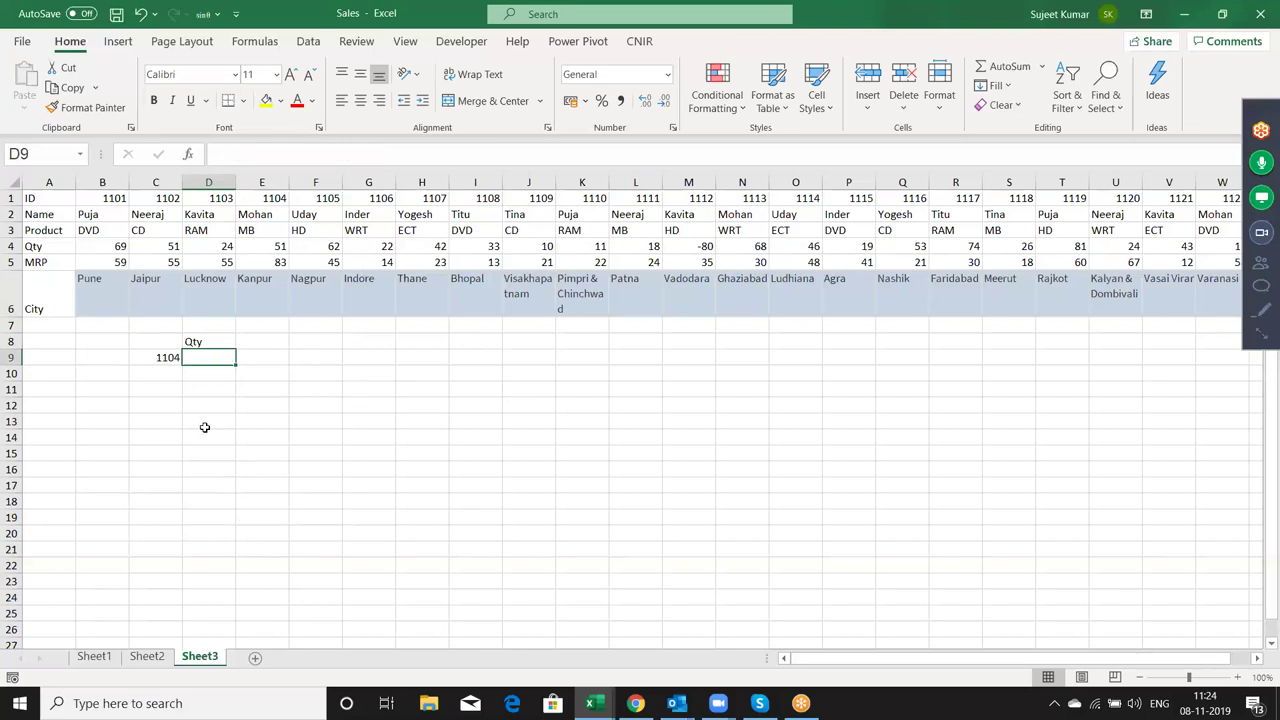
type("=")
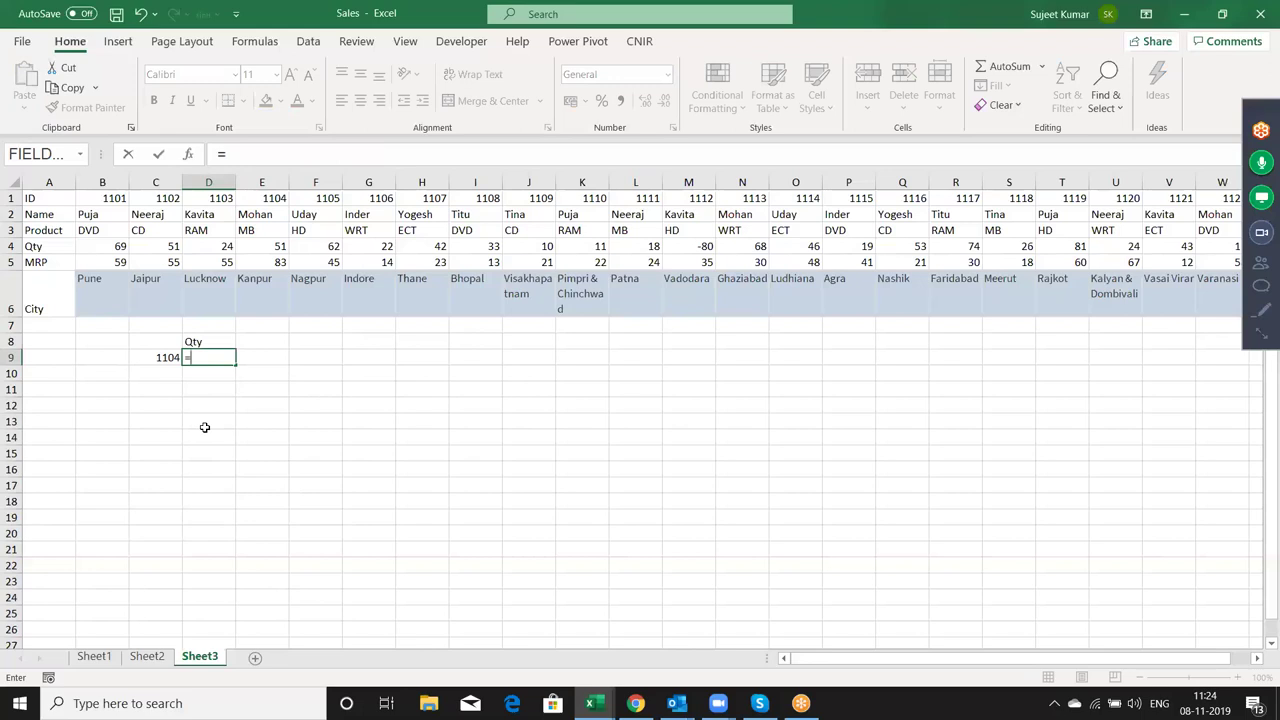
type("HL")
key("Tab")
key("Left")
type(",")
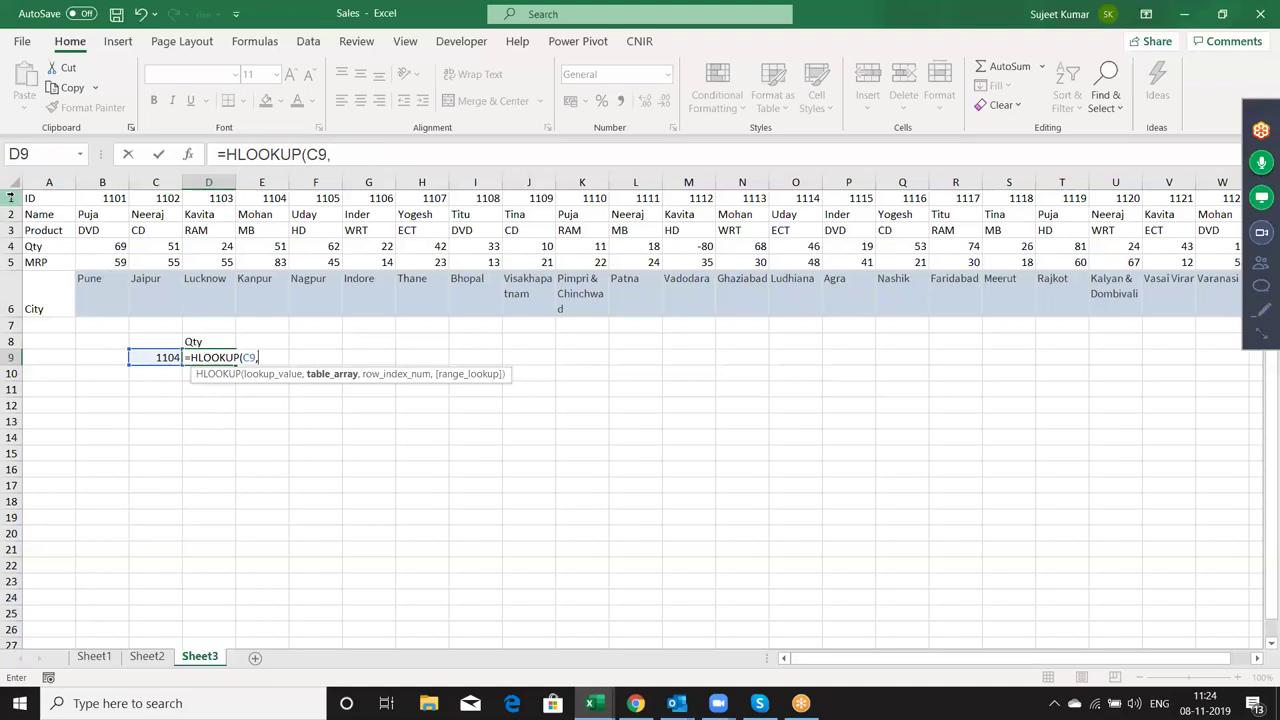
left_click_drag(13, 197, 36, 310)
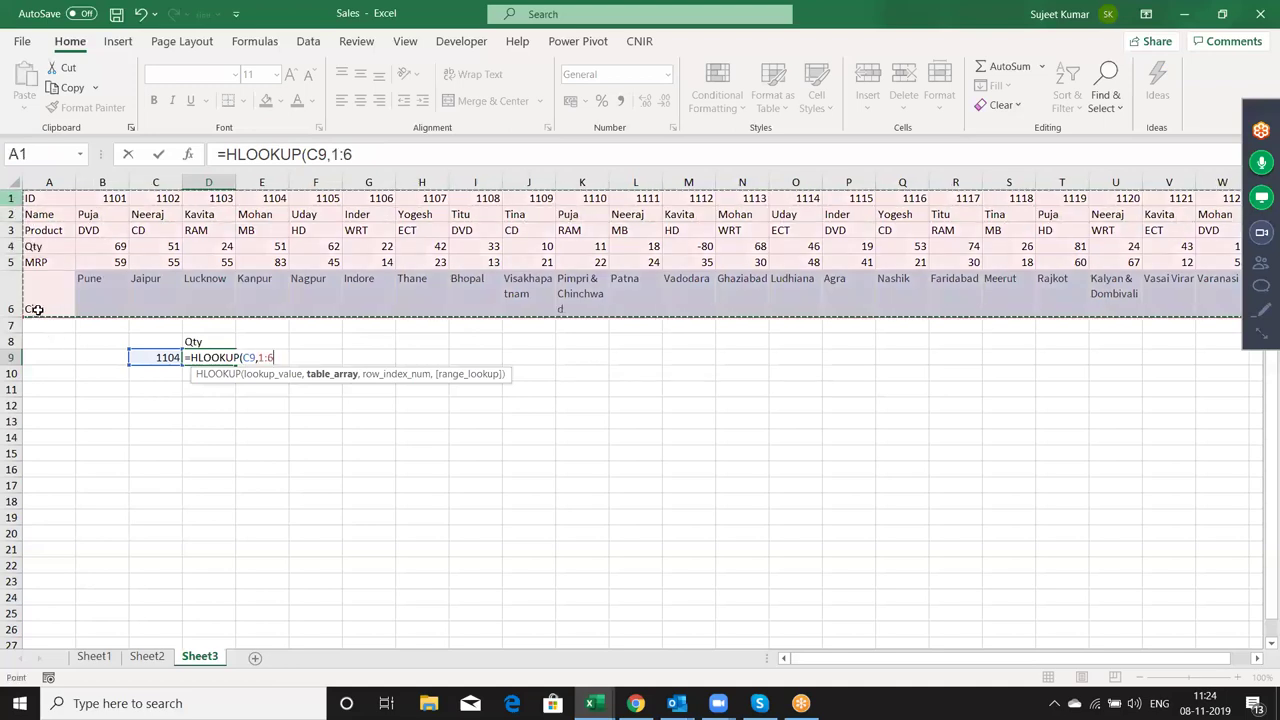
type(",4,0")
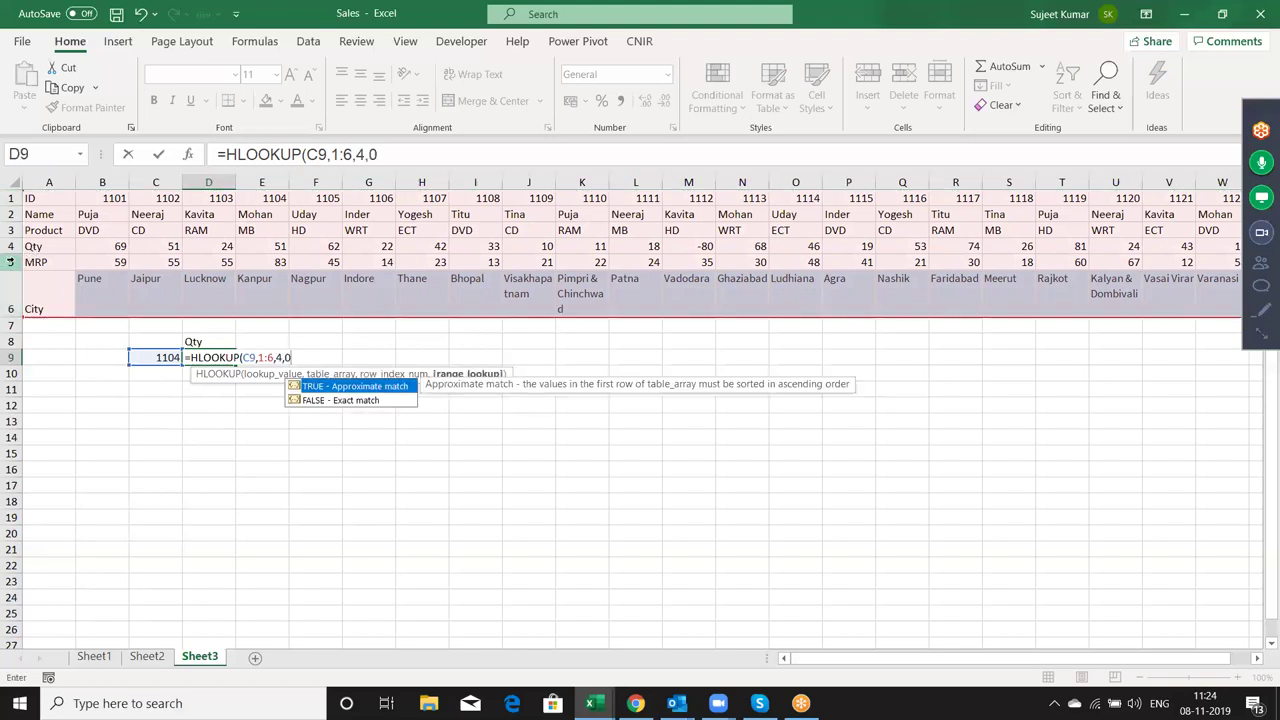
type(")")
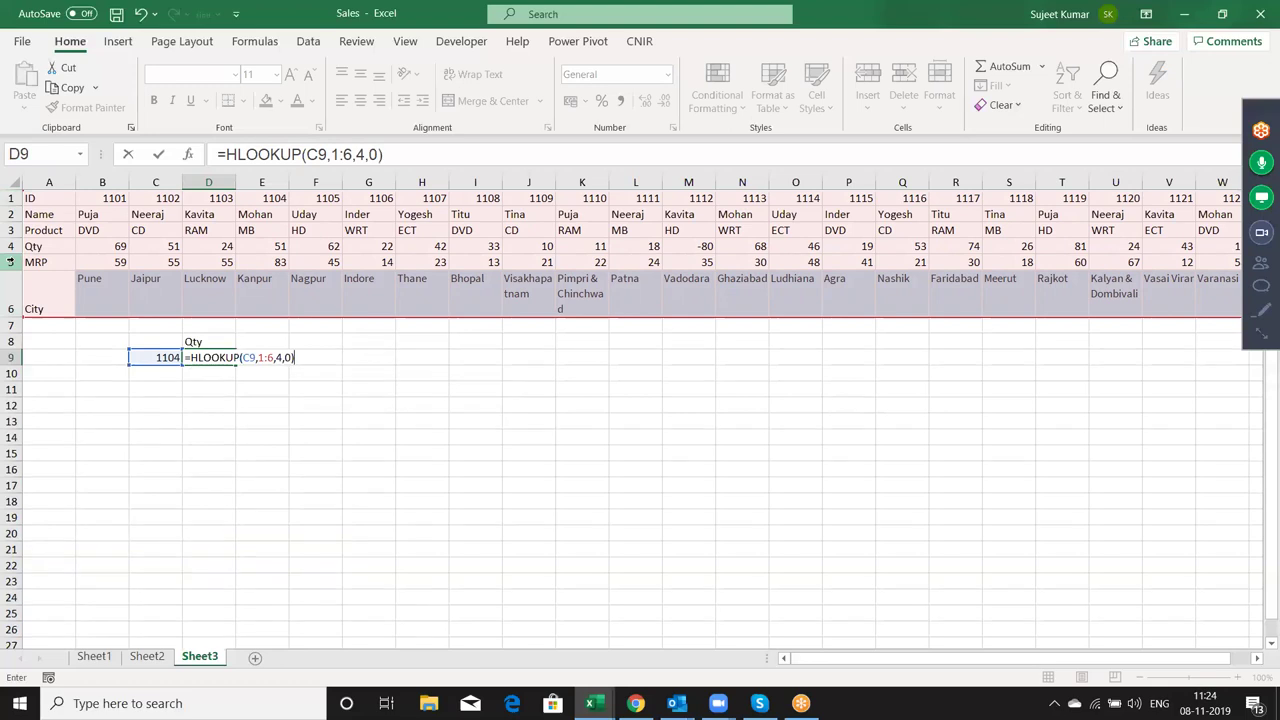
key("Return")
- Copy D9, cancel the copy, and move down to D10
key("Up")
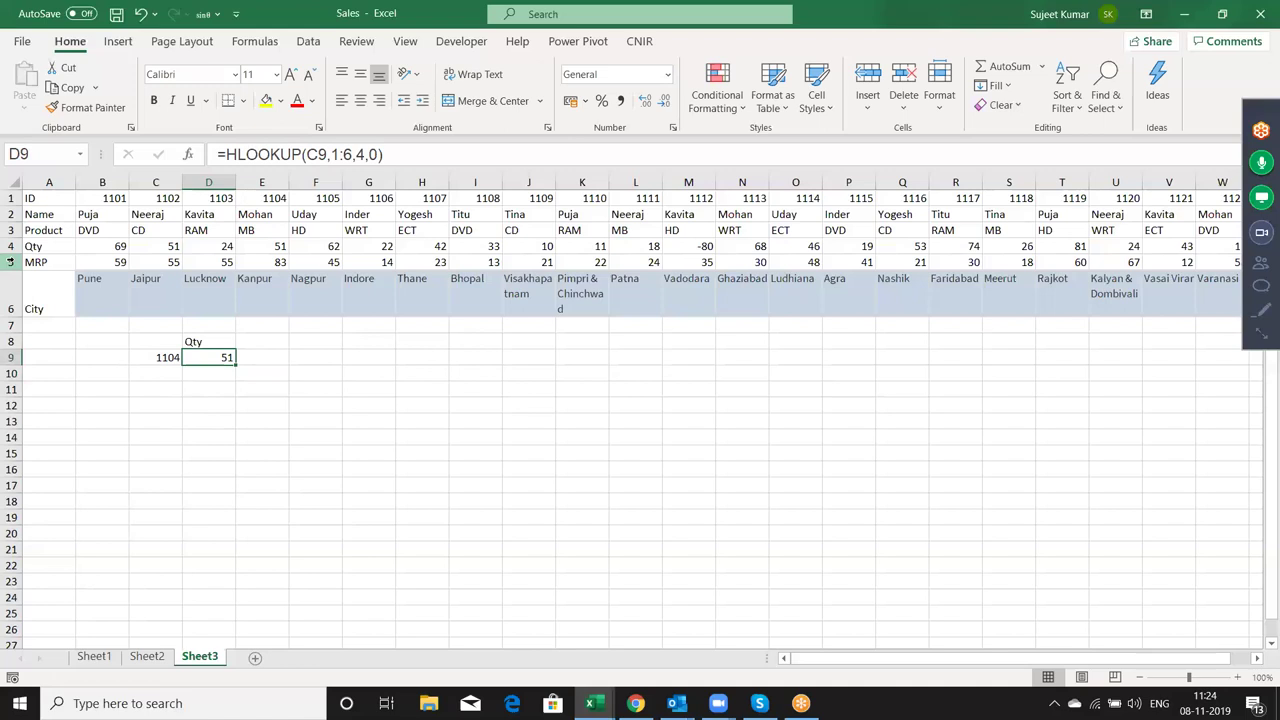
key("ctrl+c")
key("Right")
key("Left")
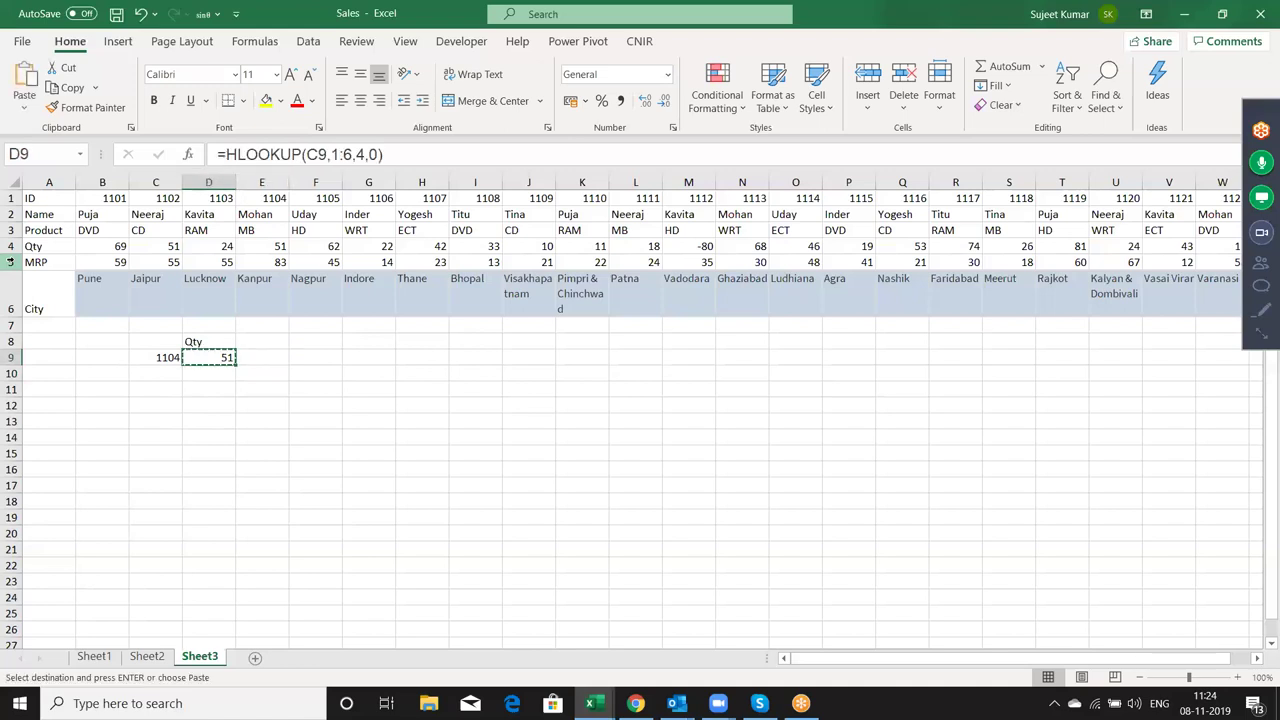
key("Escape")
key("Down")
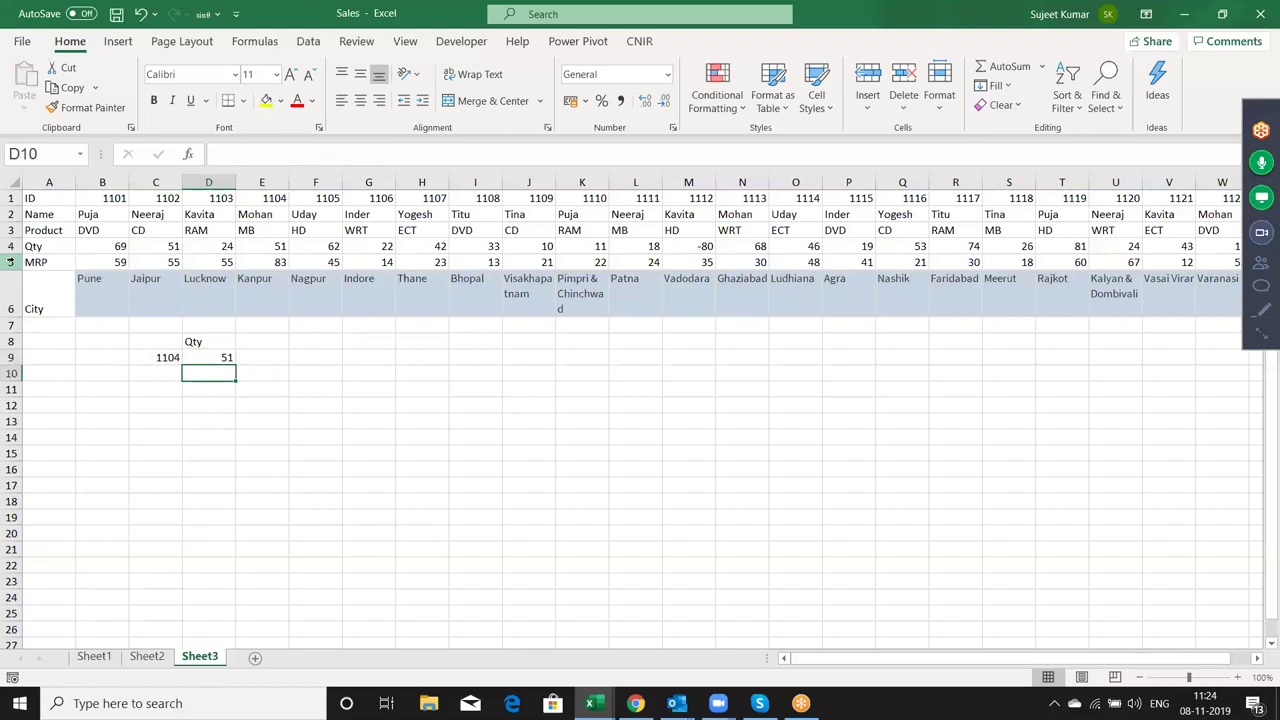
- Enter a MATCH formula in D10 finding ID 1104 in row 1, returning 5
type("=")
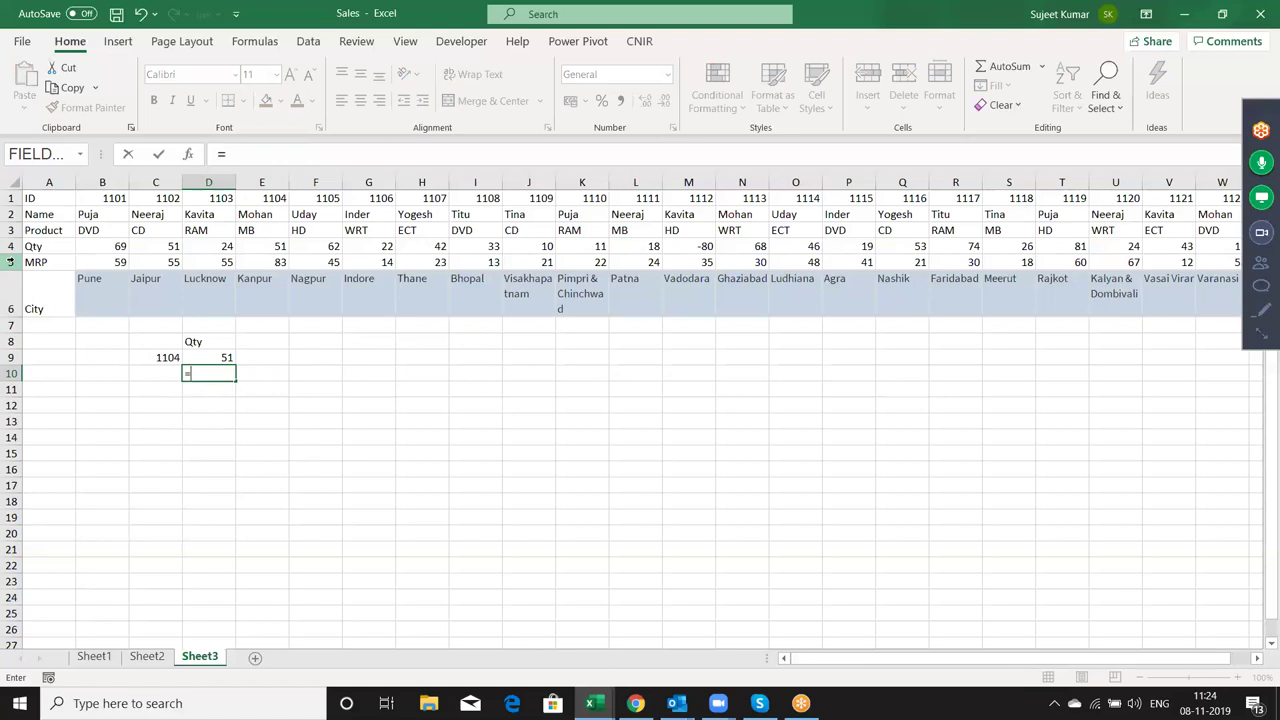
type("mat")
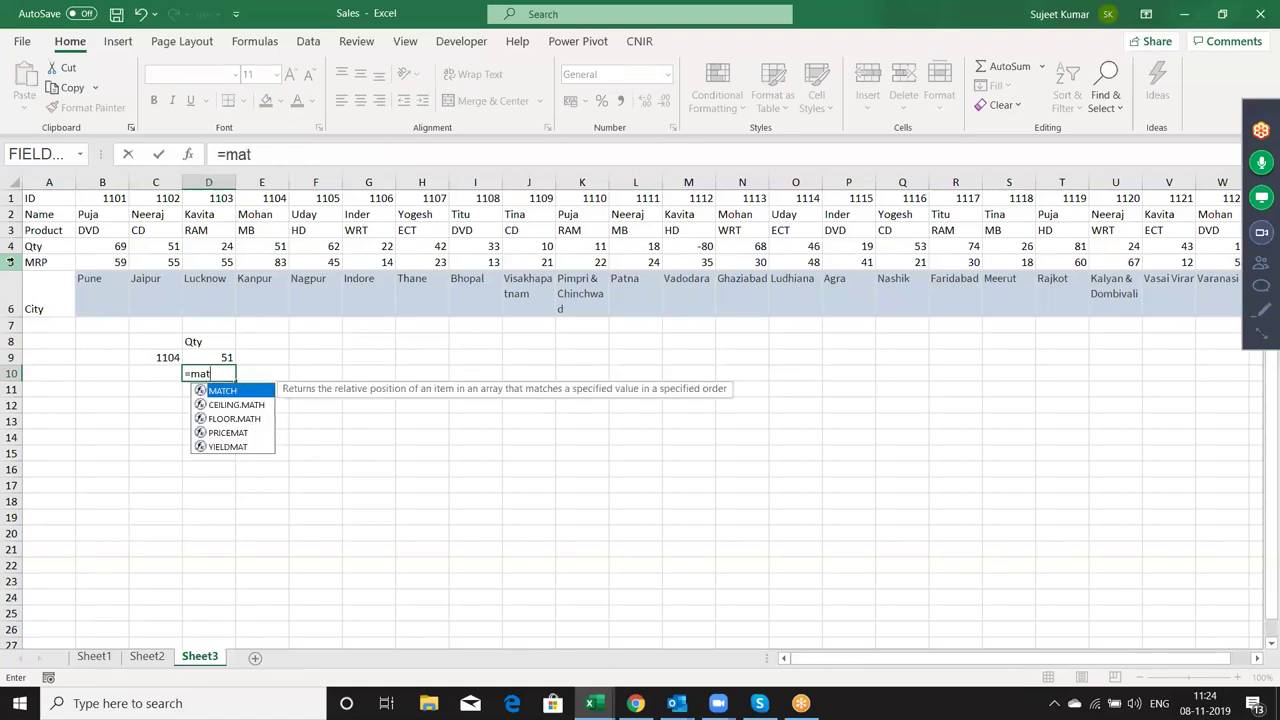
key("Tab")
left_click(155, 357)
type(",")
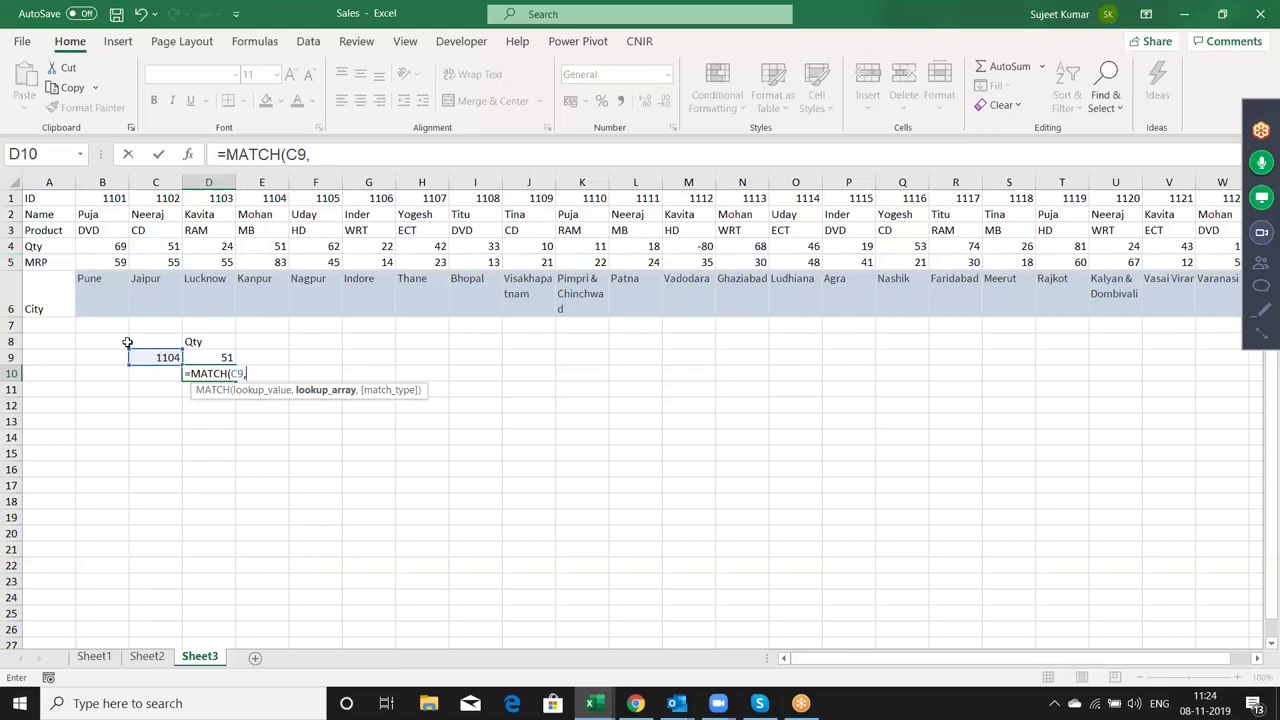
left_click(10, 199)
type(",0)")
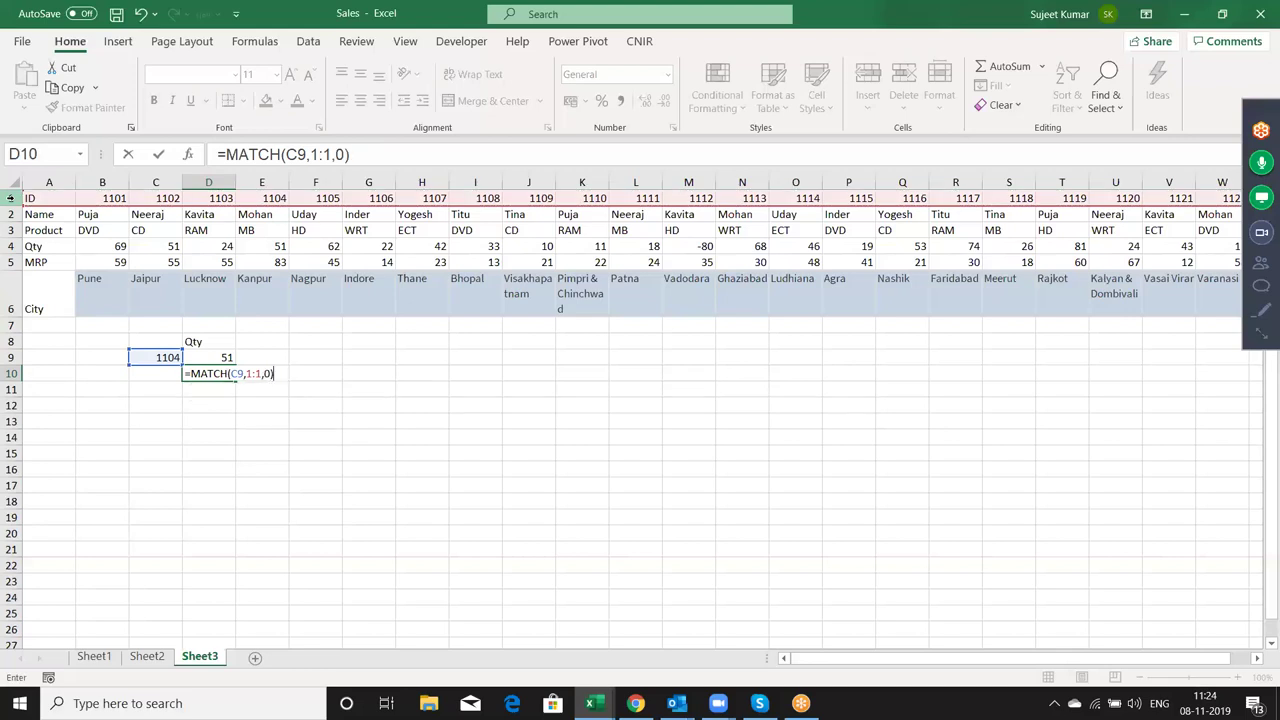
key("Return")
key("Up")
- Enter =INDEX(A1:W6,4,D10) in E10, returning Qty 51
key("Right")
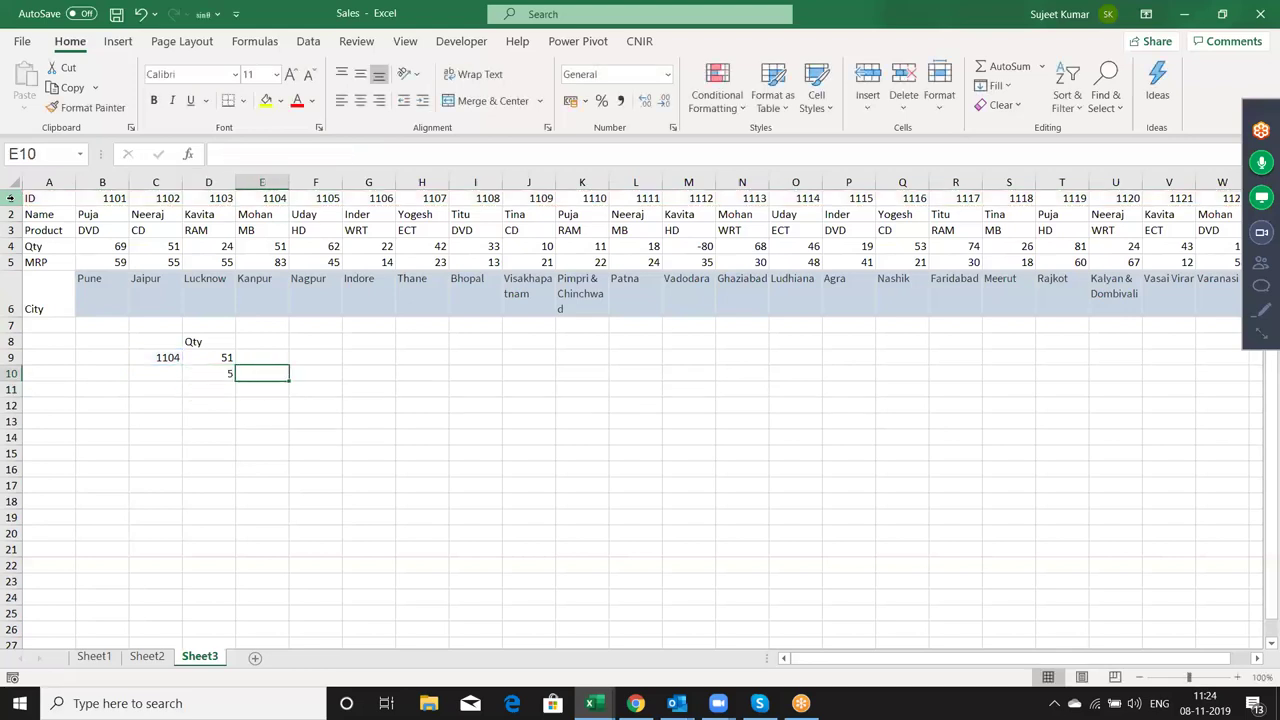
type("=ind")
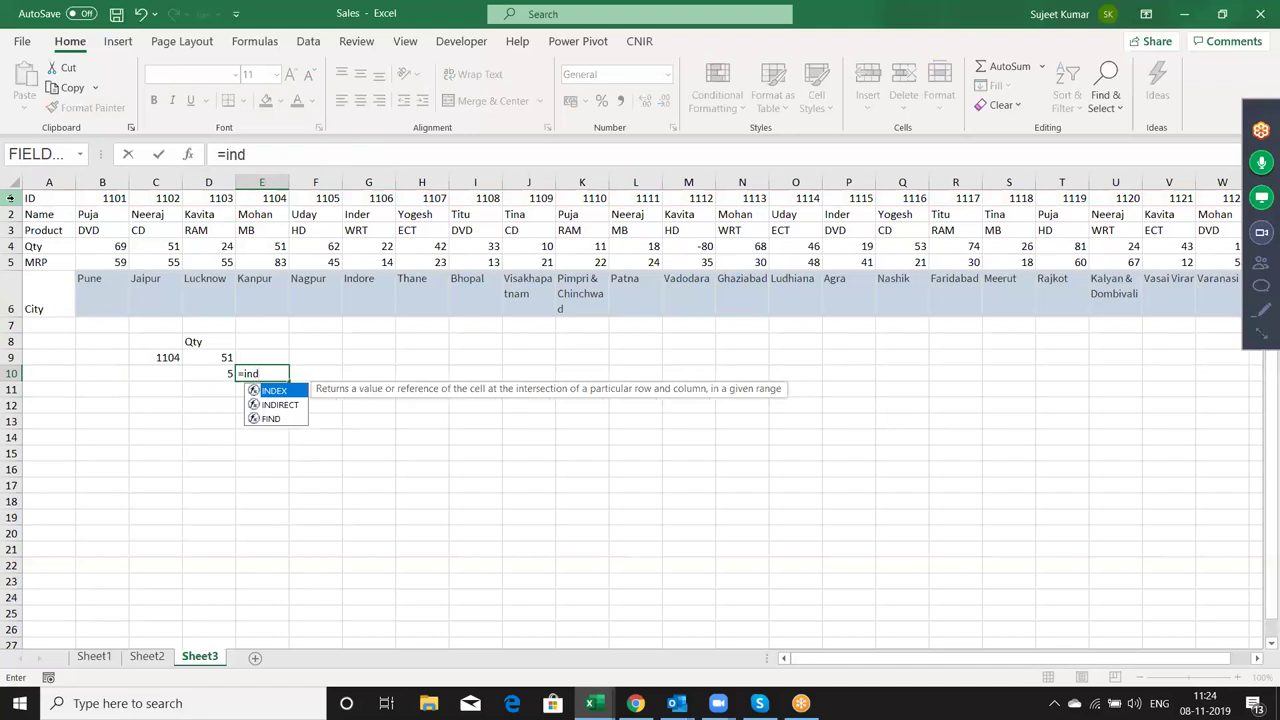
key("Tab")
key("Up")
key("Up")
key("Up")
key("Up")
key("Left")
key("Left")
key("Left")
key("ctrl+Up")
key("ctrl+shift+Right")
key("ctrl+shift+Down")
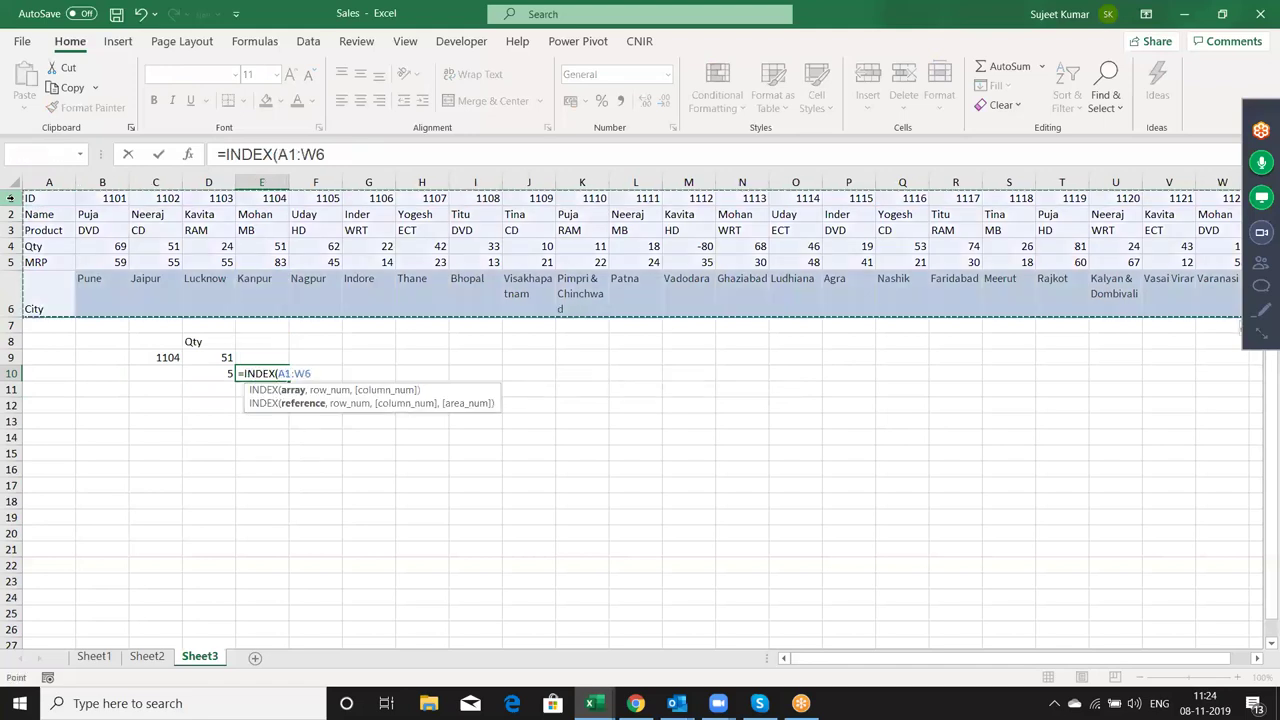
type(",4,")
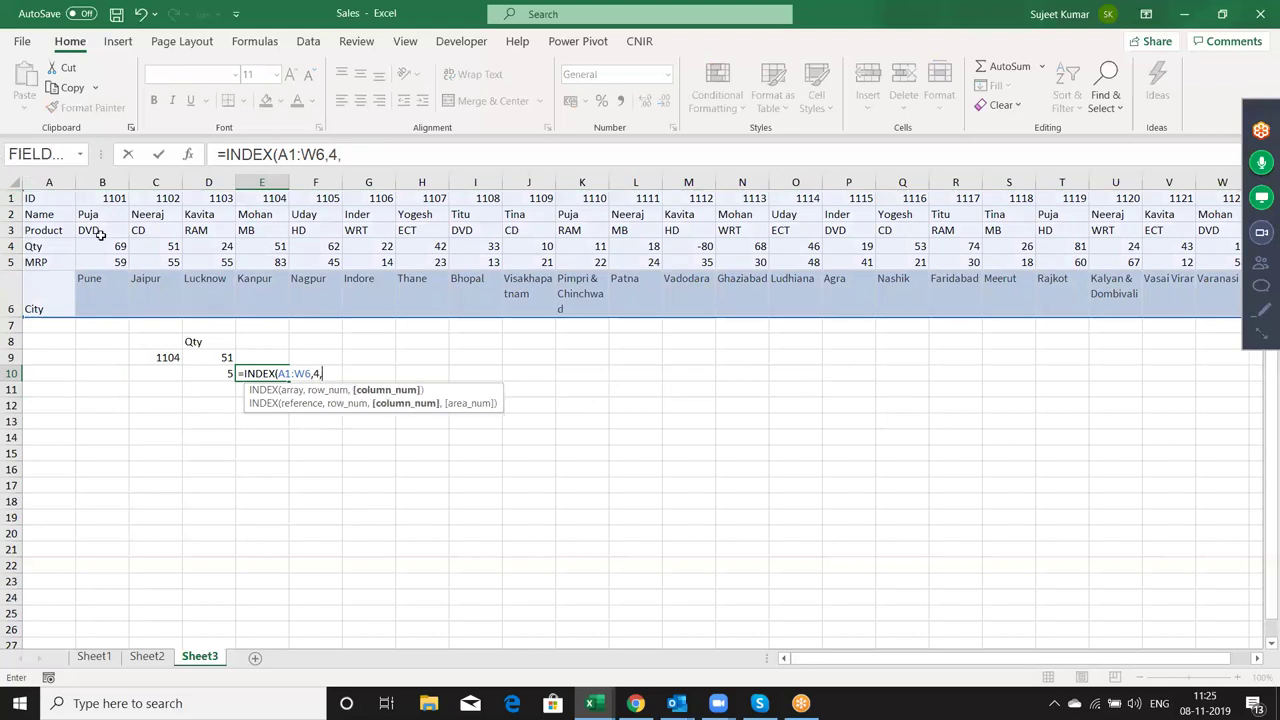
left_click(197, 371)
key("Return")
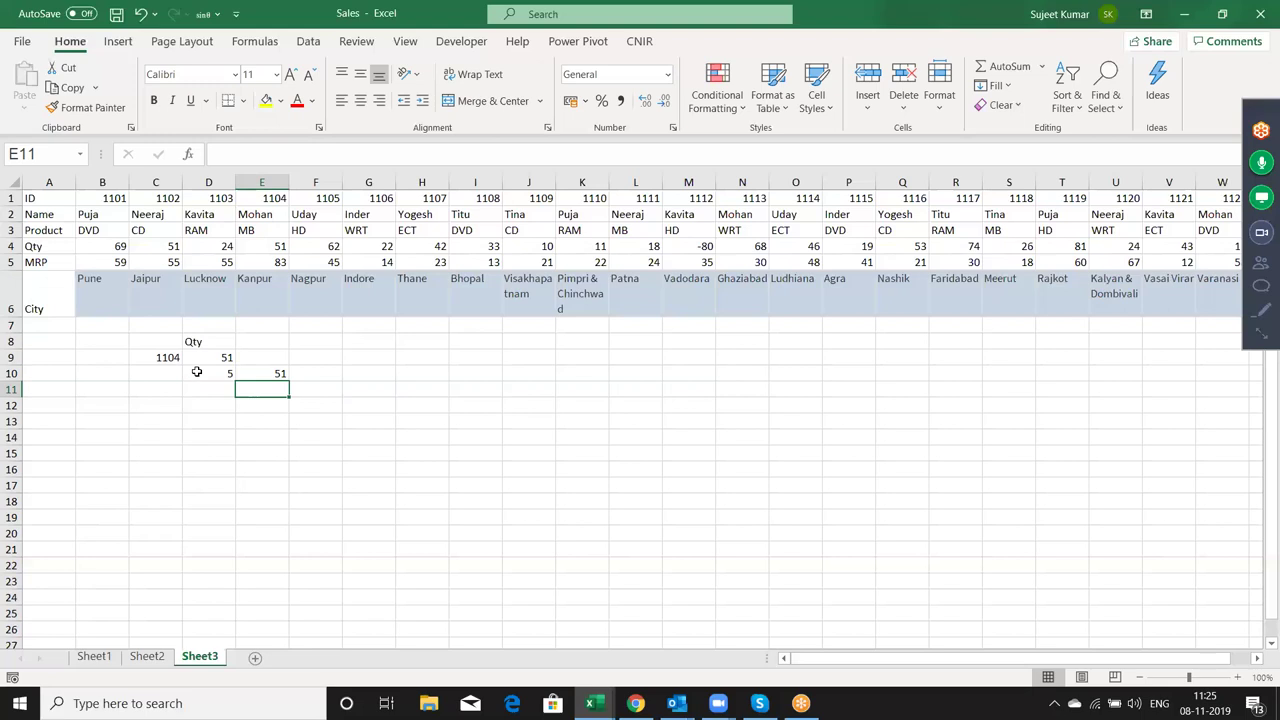
key("Up")
key("Right")
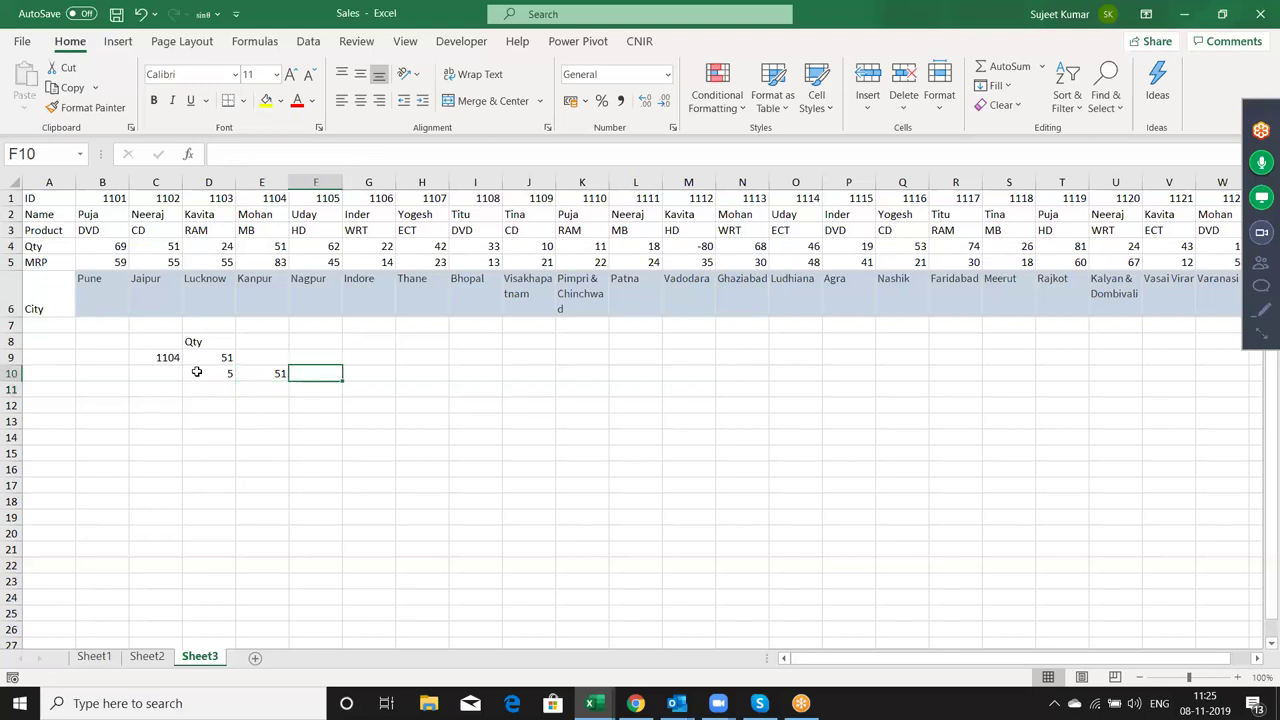
- Enter =OFFSET(A1,3,D10-1) in F10, returning Qty 51 for ID 1104
type("=of")
key("Tab")
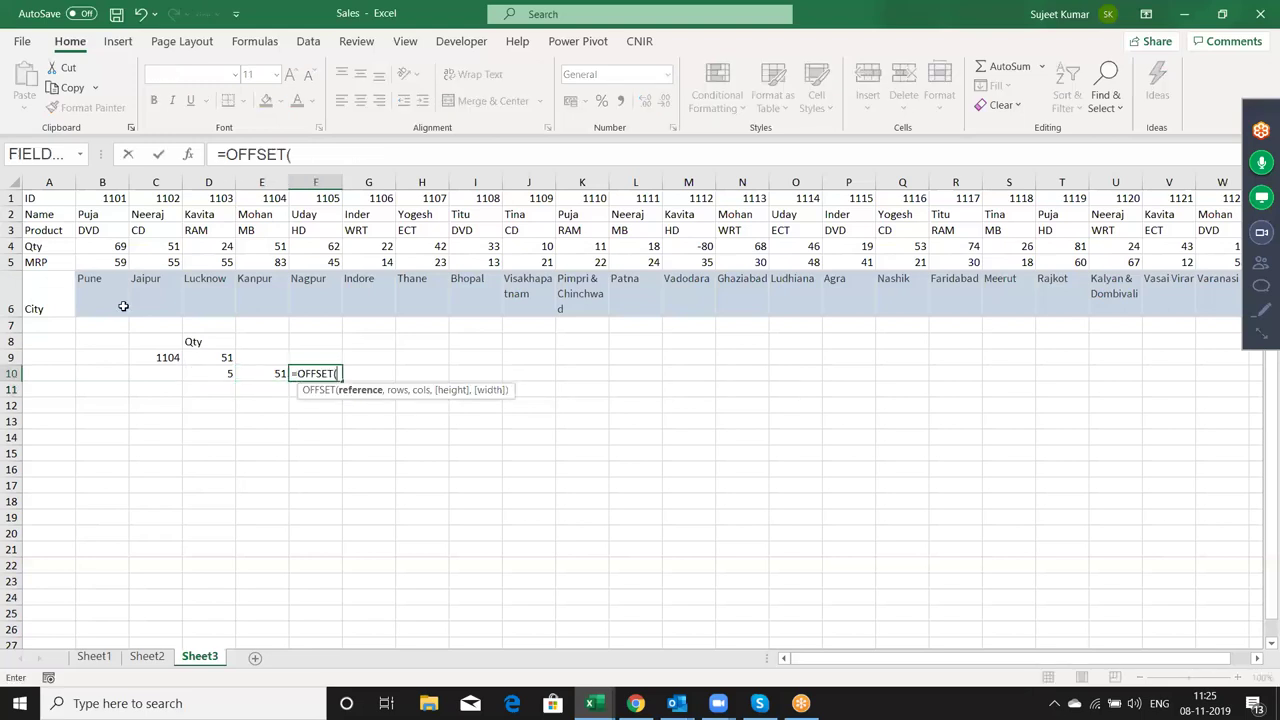
left_click(64, 185)
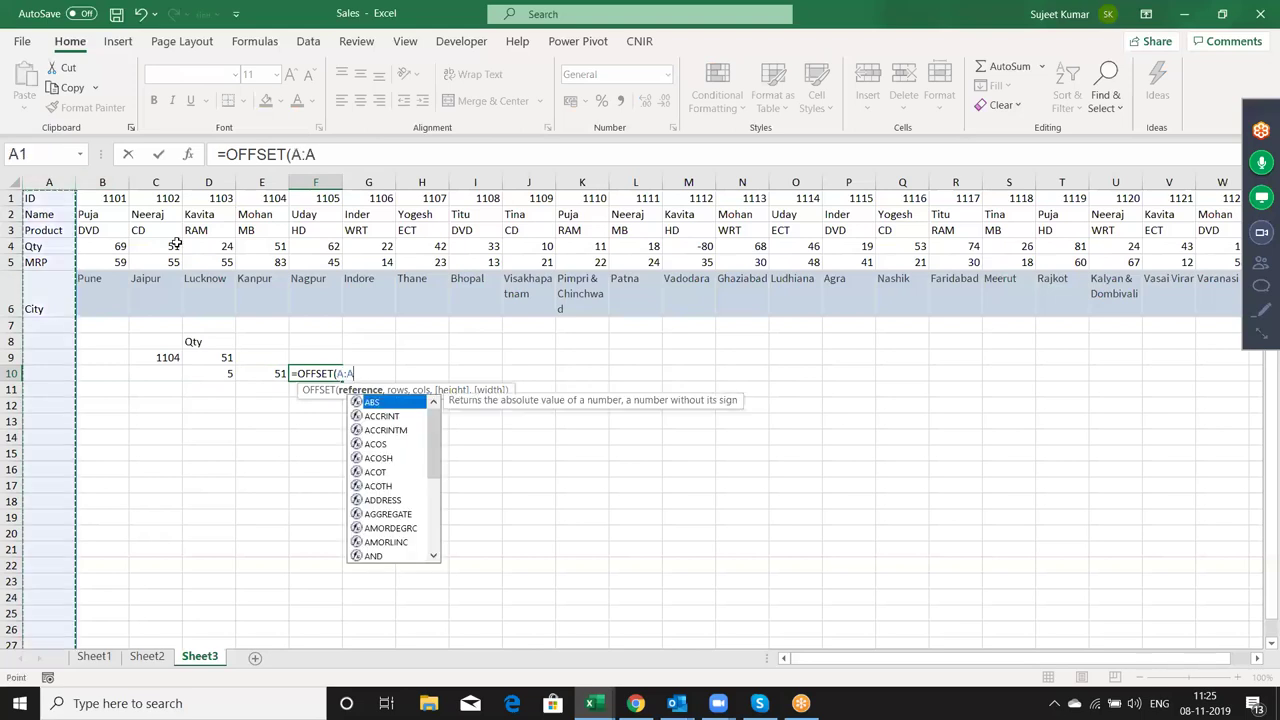
left_click(49, 198)
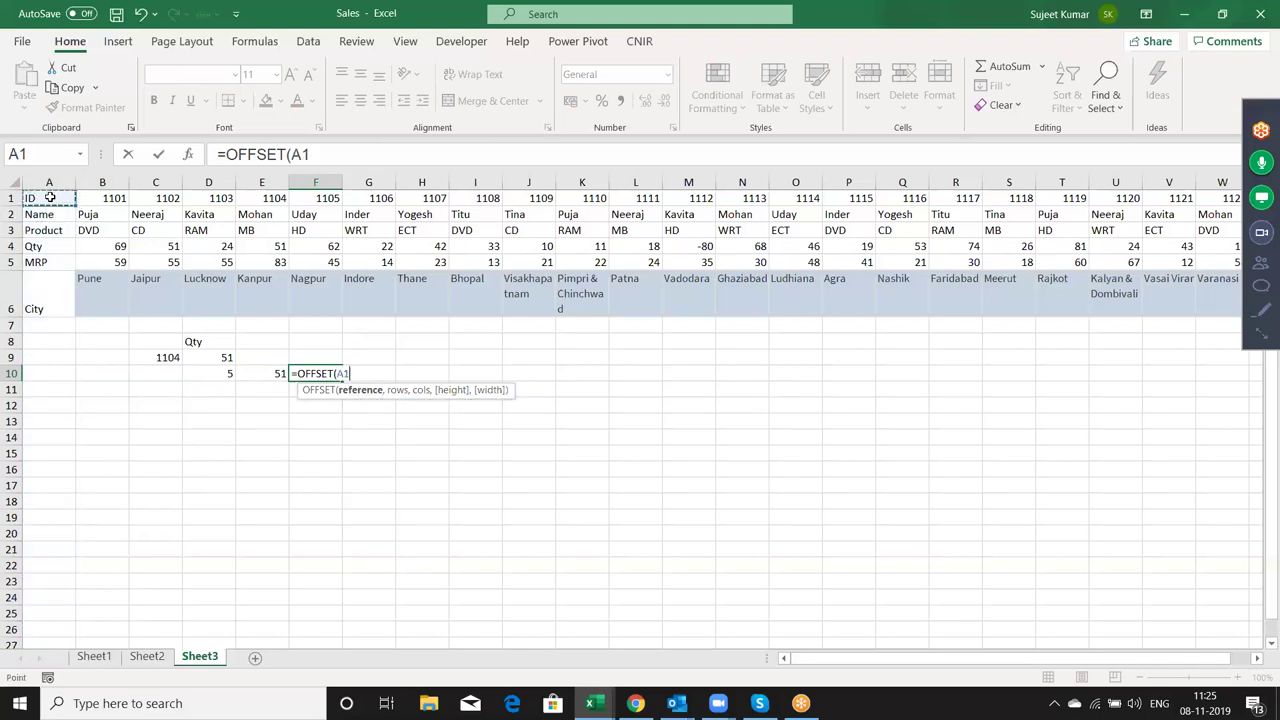
type(",")
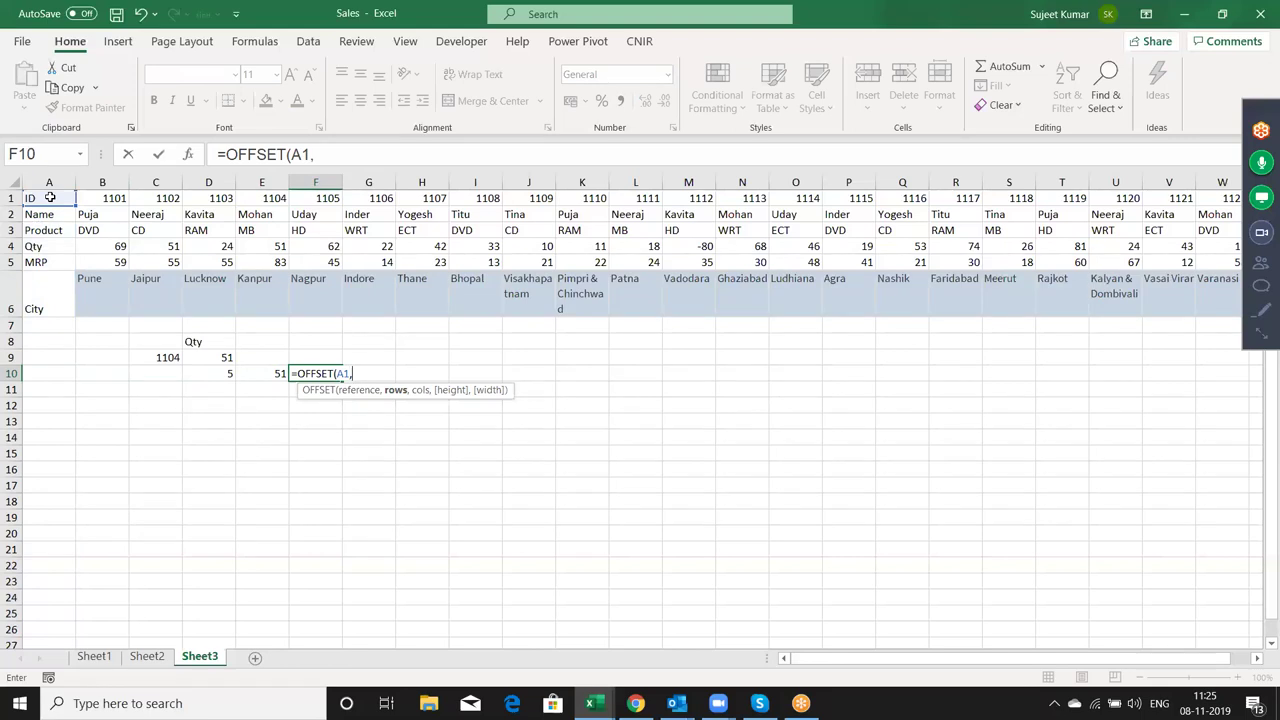
type("3,")
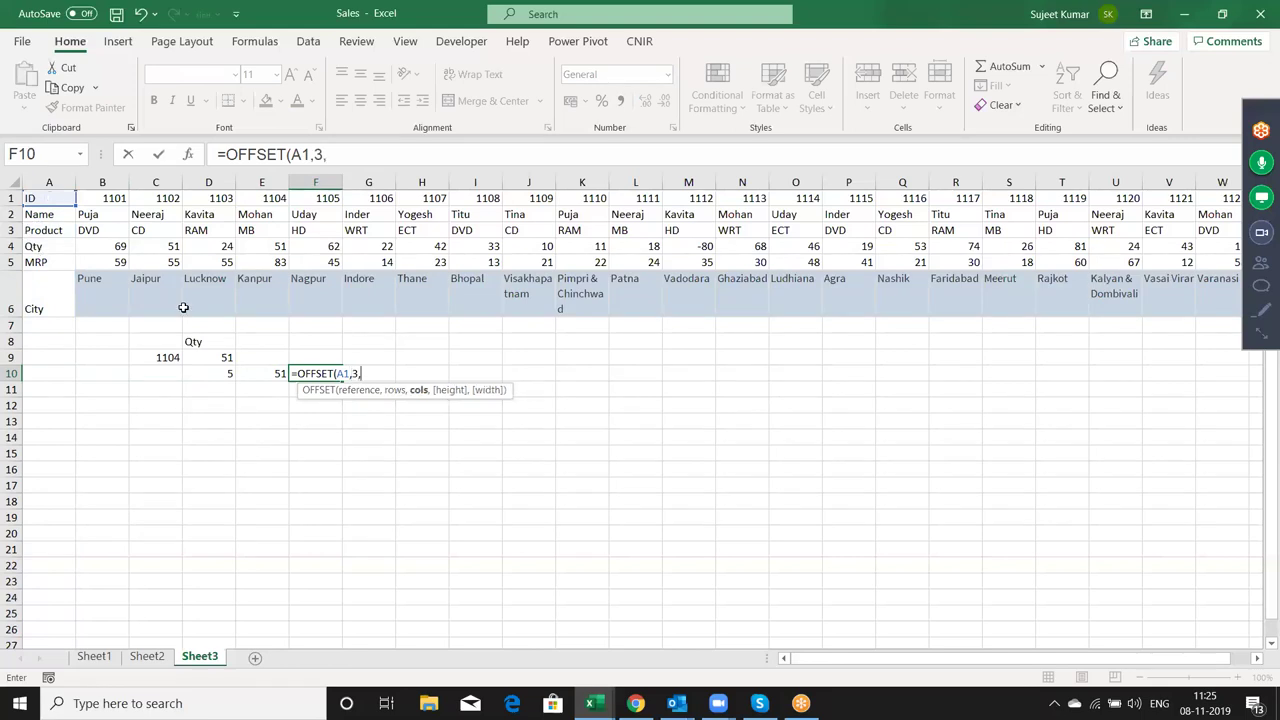
left_click(229, 374)
type("-1")
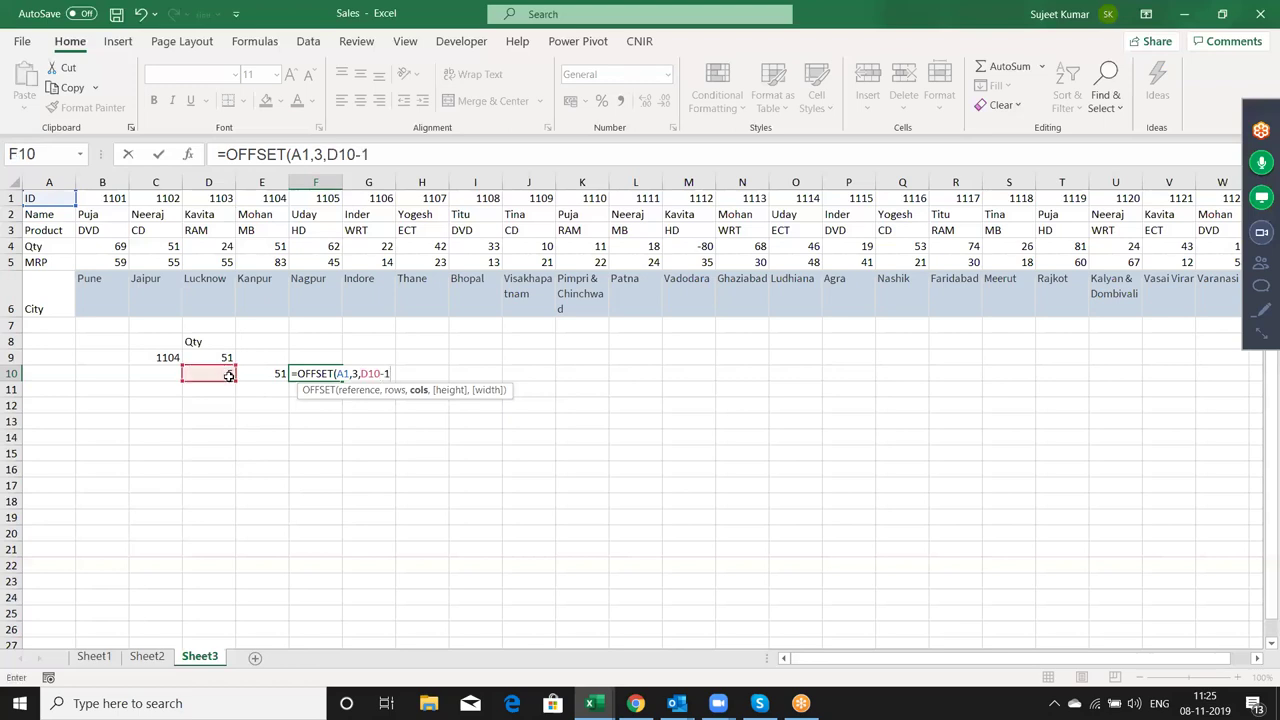
key("Return")
key("Up")
key("Left")
key("Left")
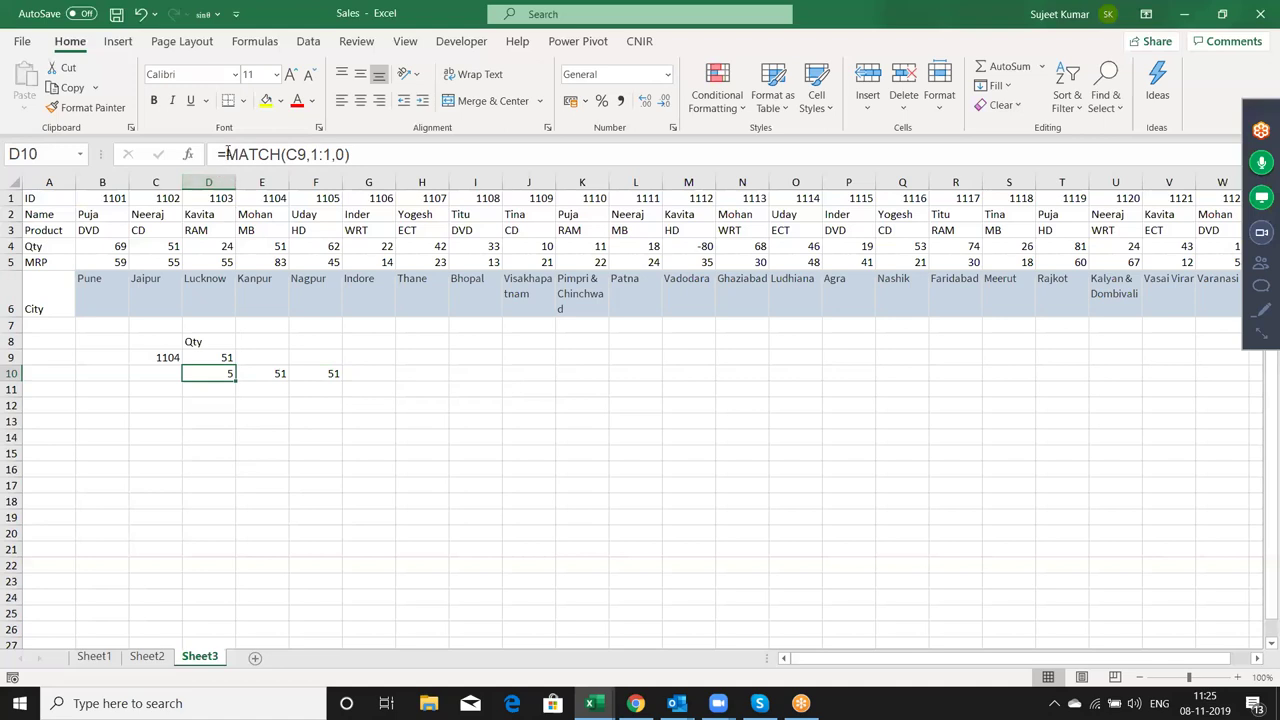
- Copy MATCH(C9,1:1,0) from D10 and nest it in E10's INDEX formula in place of D10
left_click(367, 154)
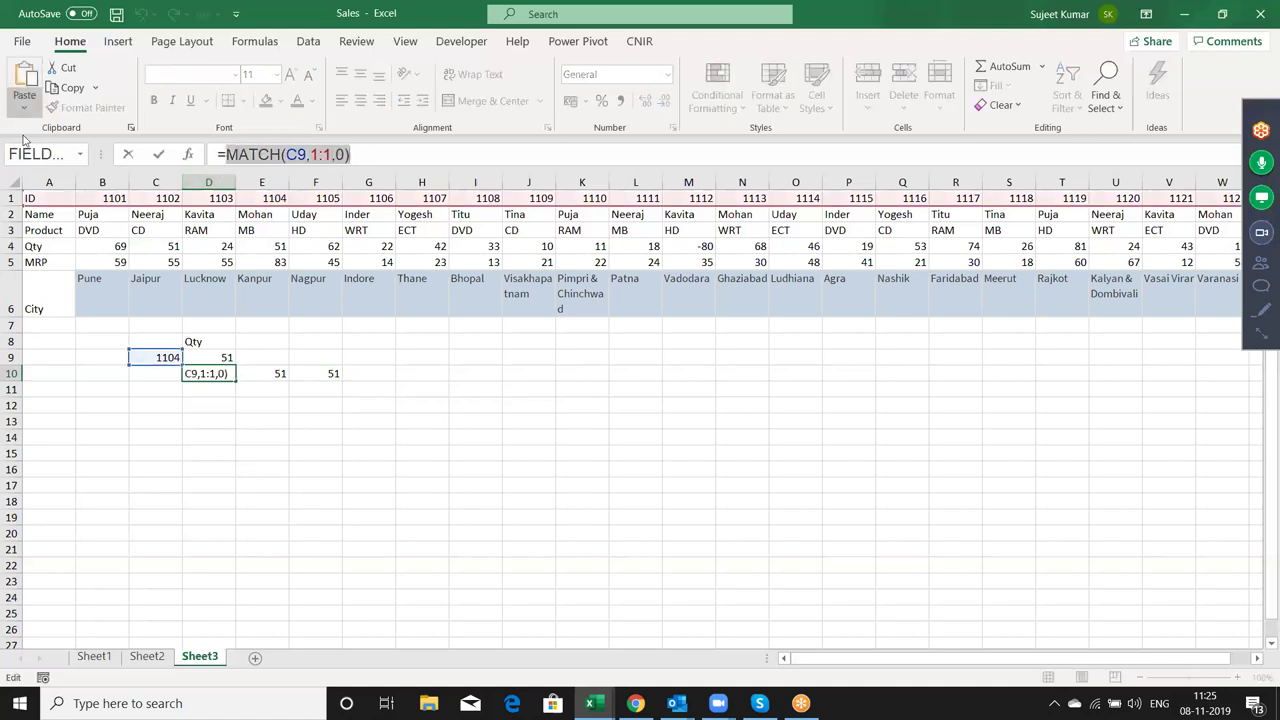
key("ctrl+Return")
left_click(270, 373)
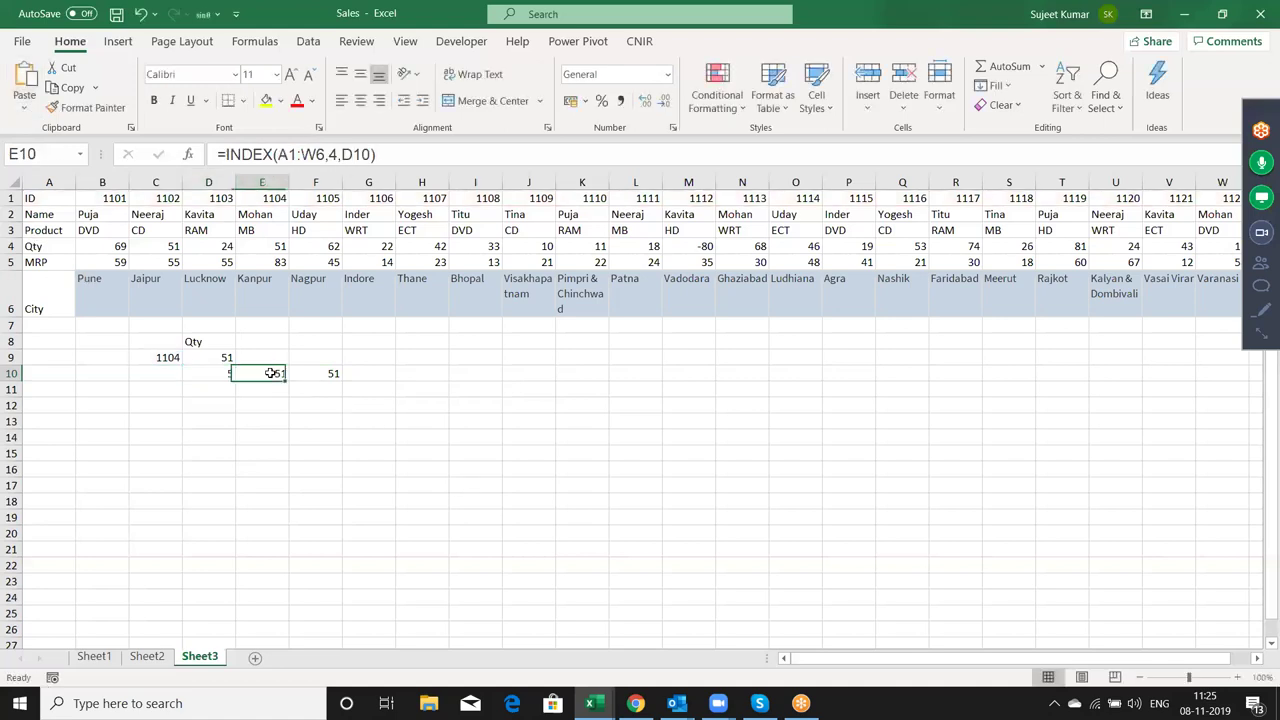
double_click(272, 373)
left_click(302, 403)
key("ctrl+v")
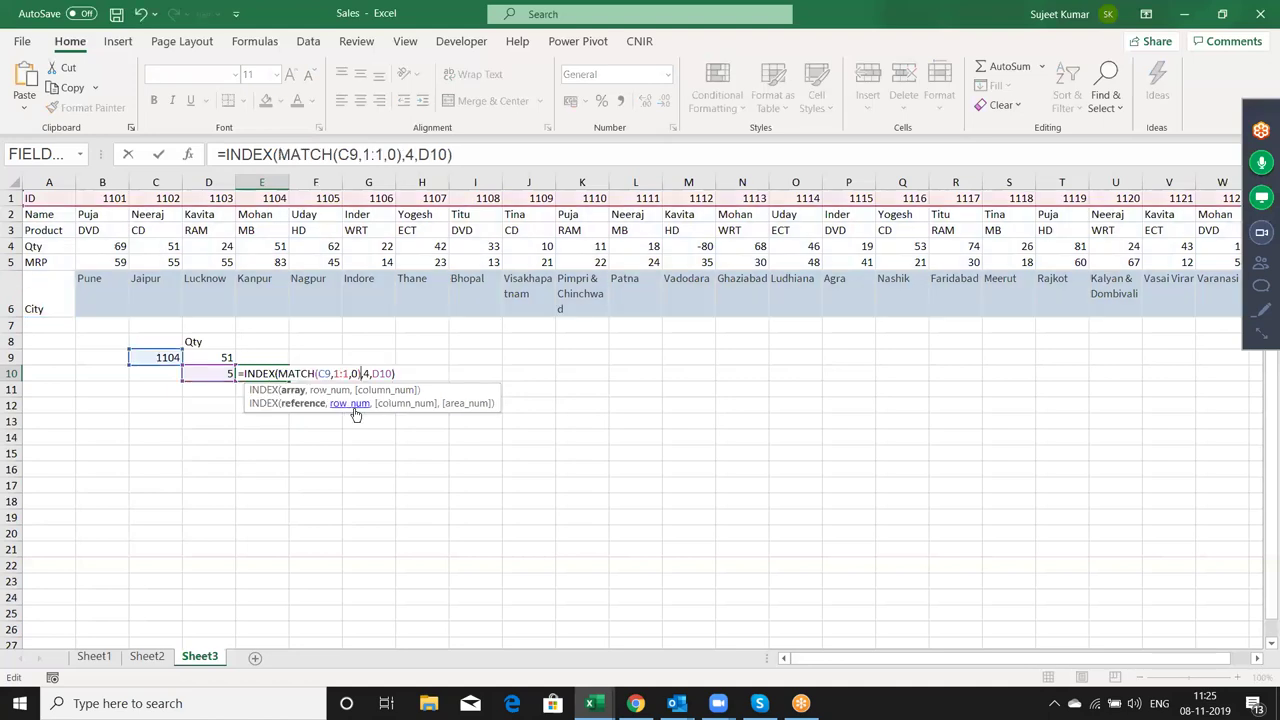
key("Escape")
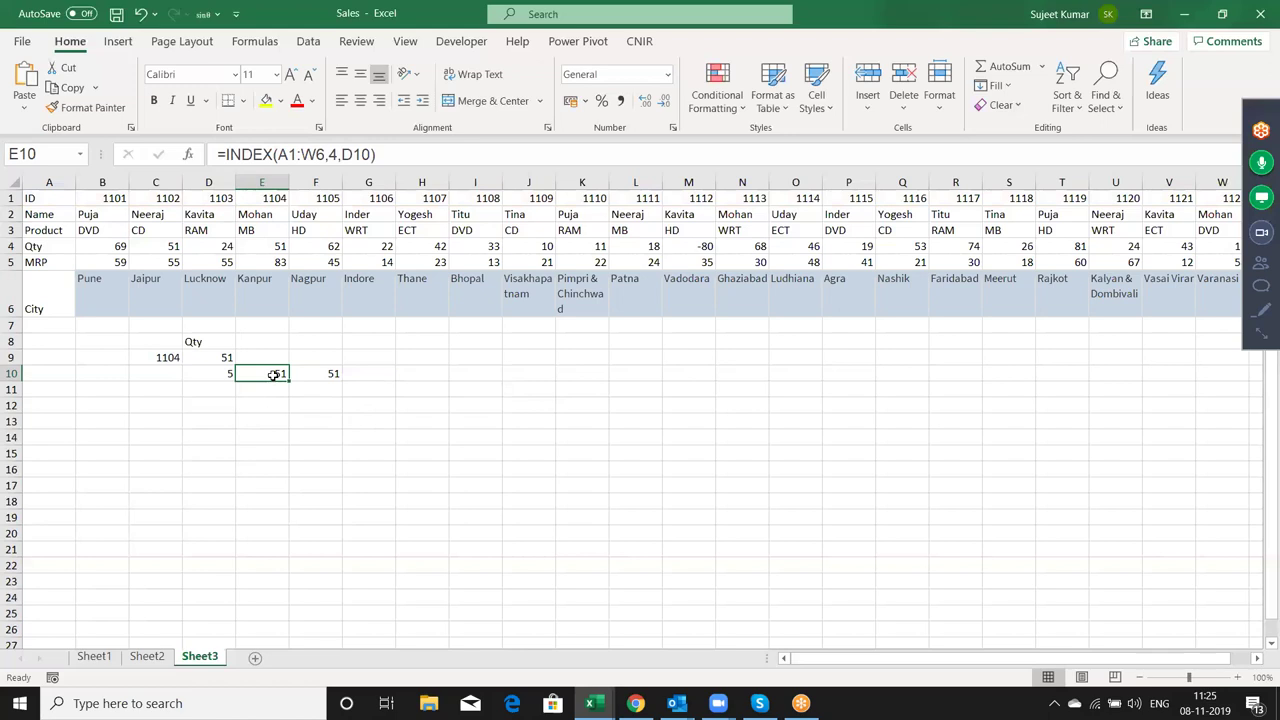
double_click(296, 375)
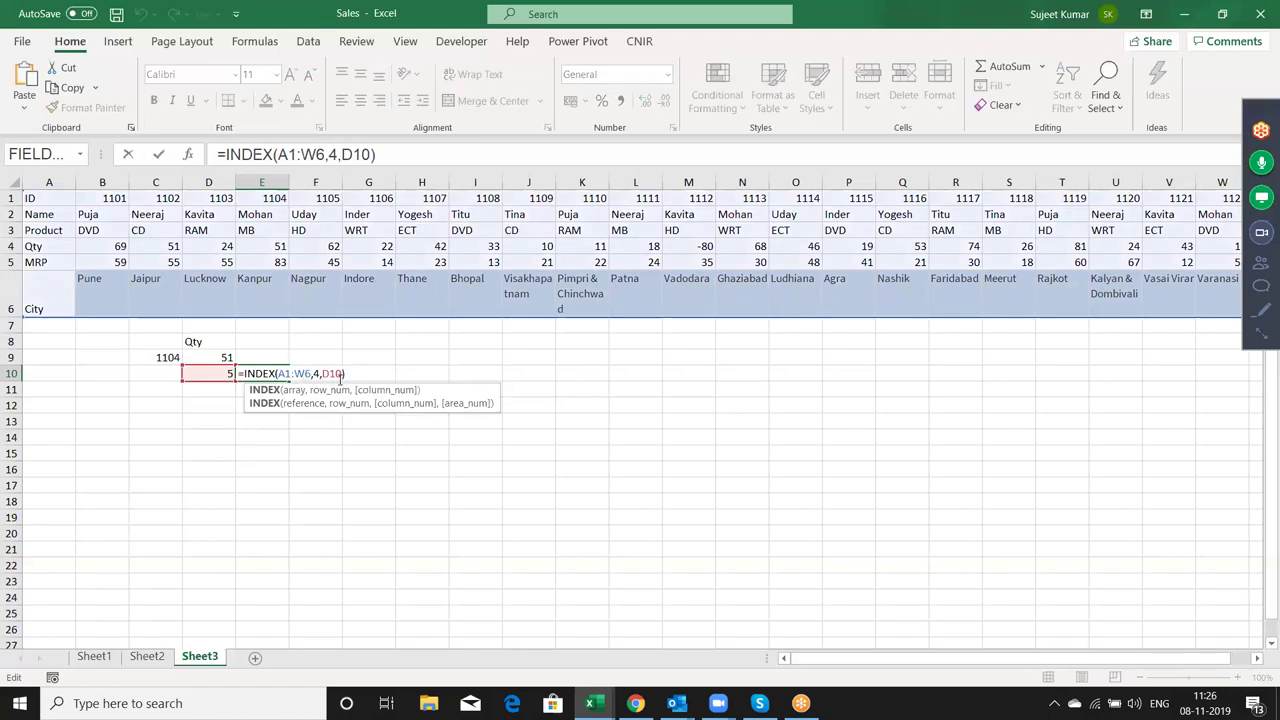
double_click(332, 373)
key("ctrl+v")
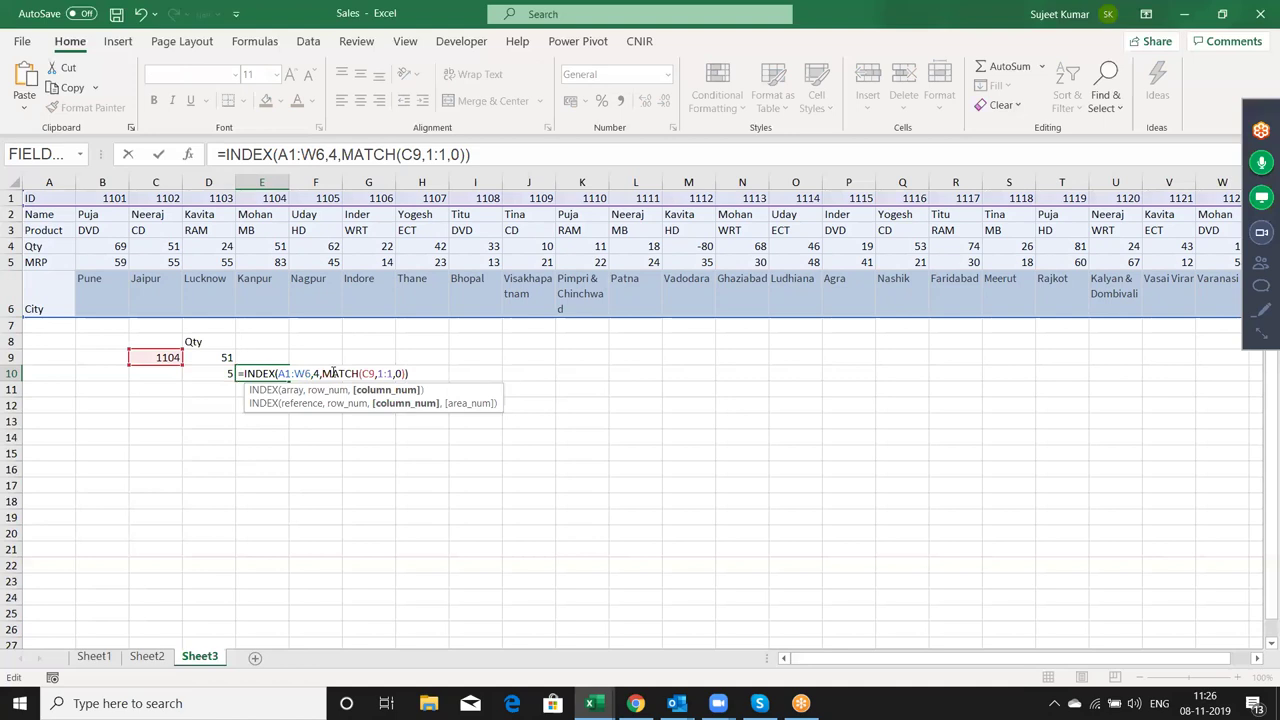
key("Return")
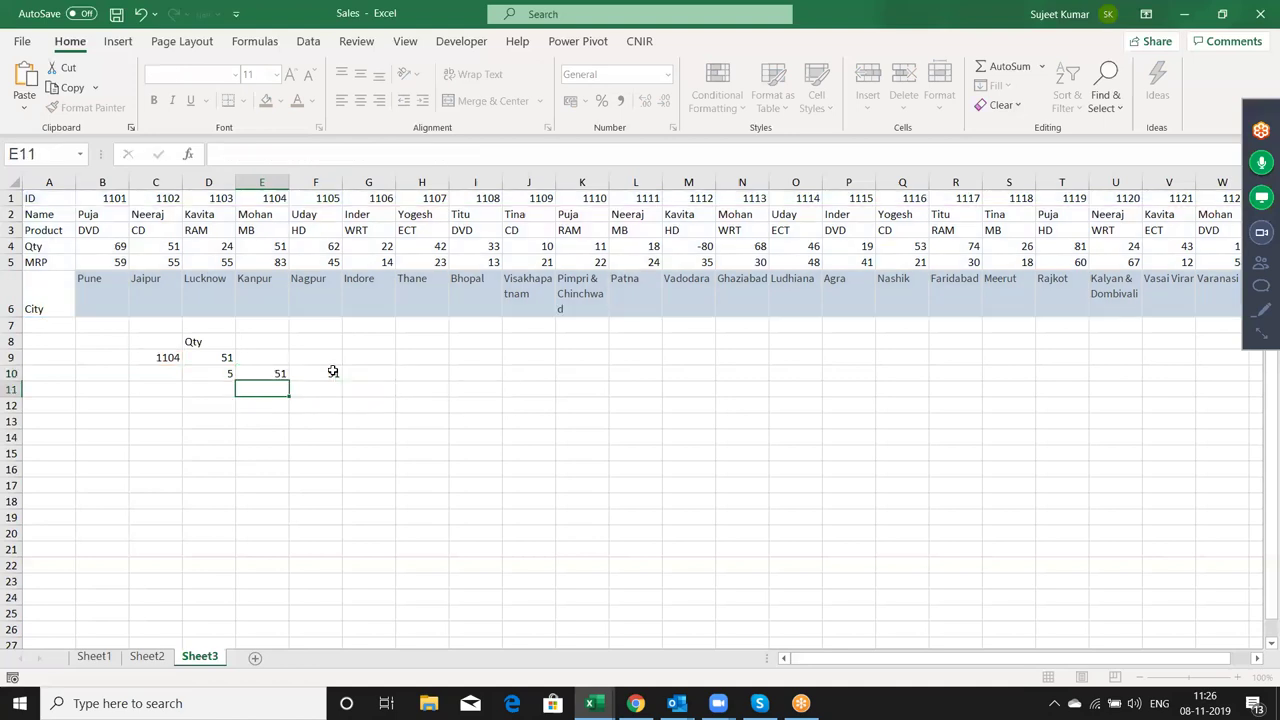
key("Up")
- Nest MATCH(C9,1:1,0) in F10's OFFSET formula, still returning 51, and add a blank Sheet4
left_click(332, 372)
double_click(332, 372)
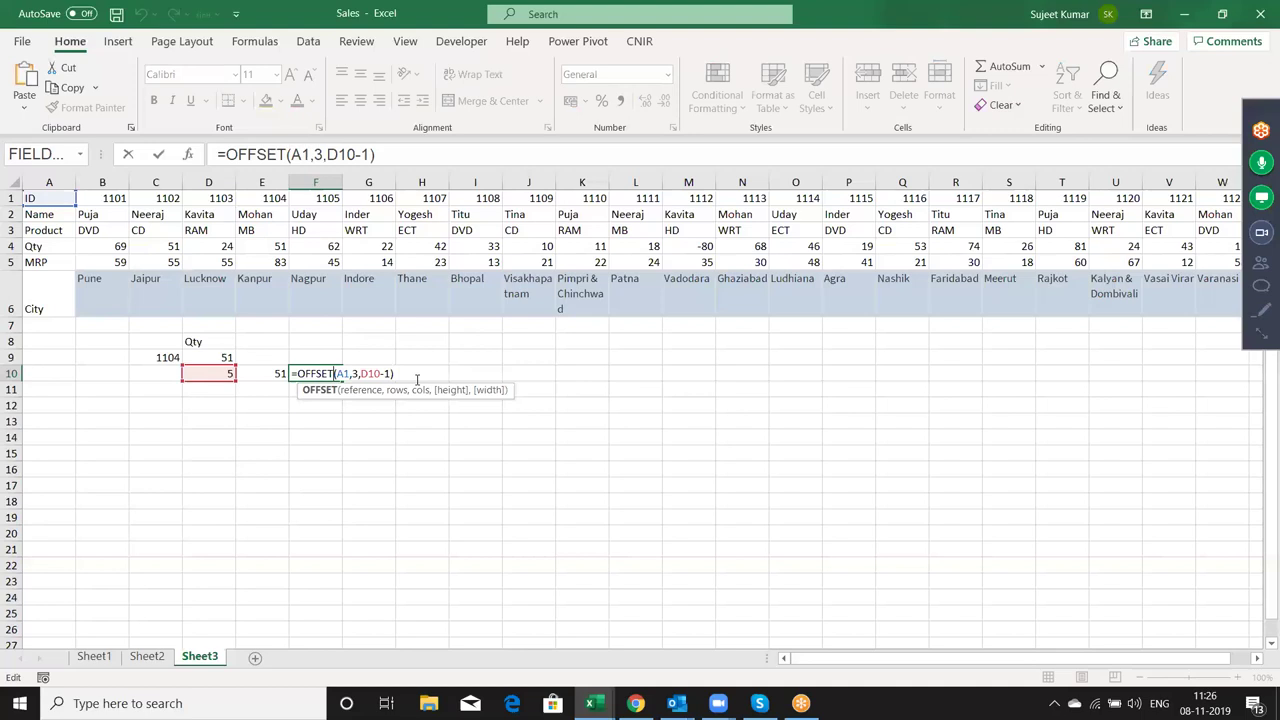
double_click(370, 373)
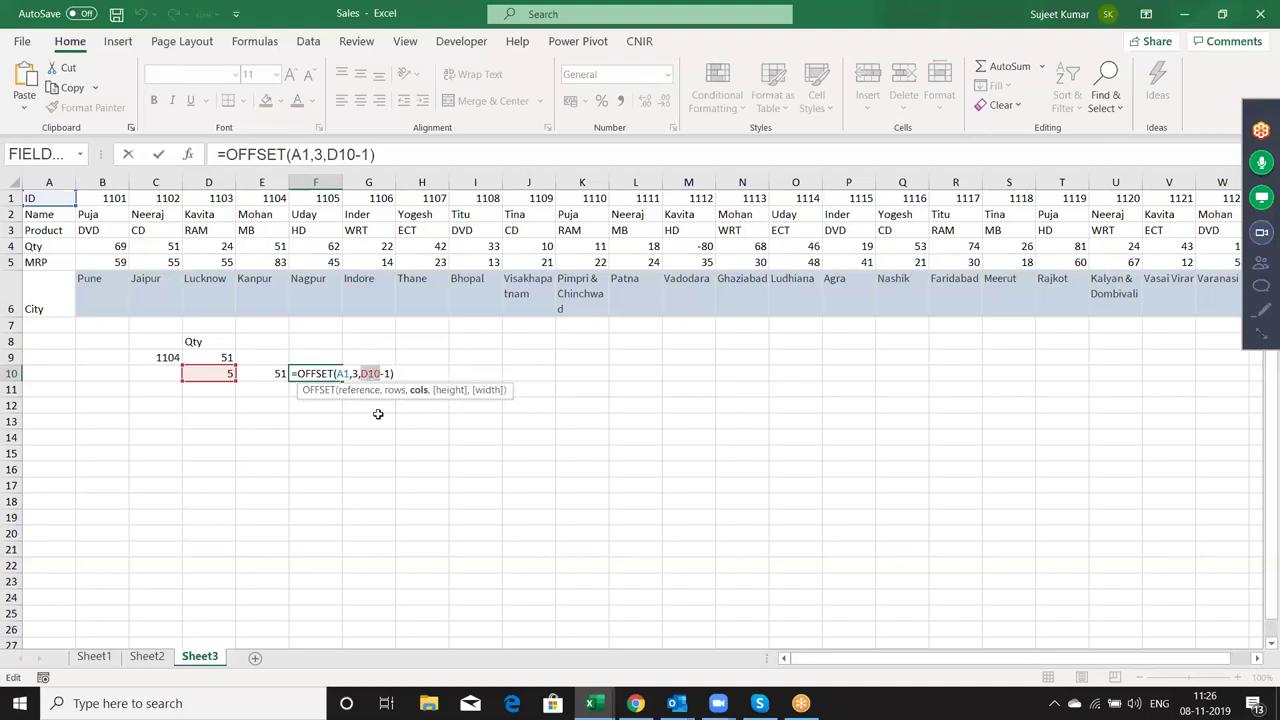
key("ctrl+v")
key("Return")
key("Up")
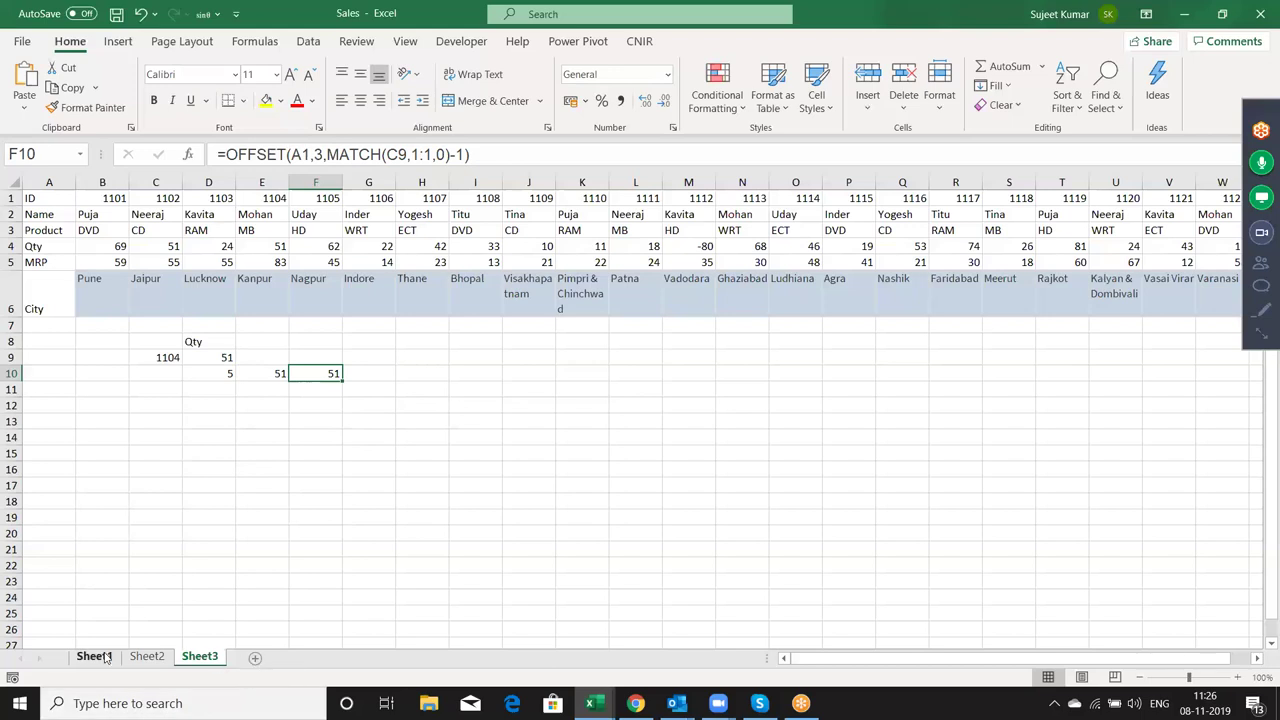
left_click(256, 658)
left_click(200, 657)
- On Sheet4, add a Sales heading in A1 and fill A2:A38 with =RANDBETWEEN(10,90)
left_click(262, 658)
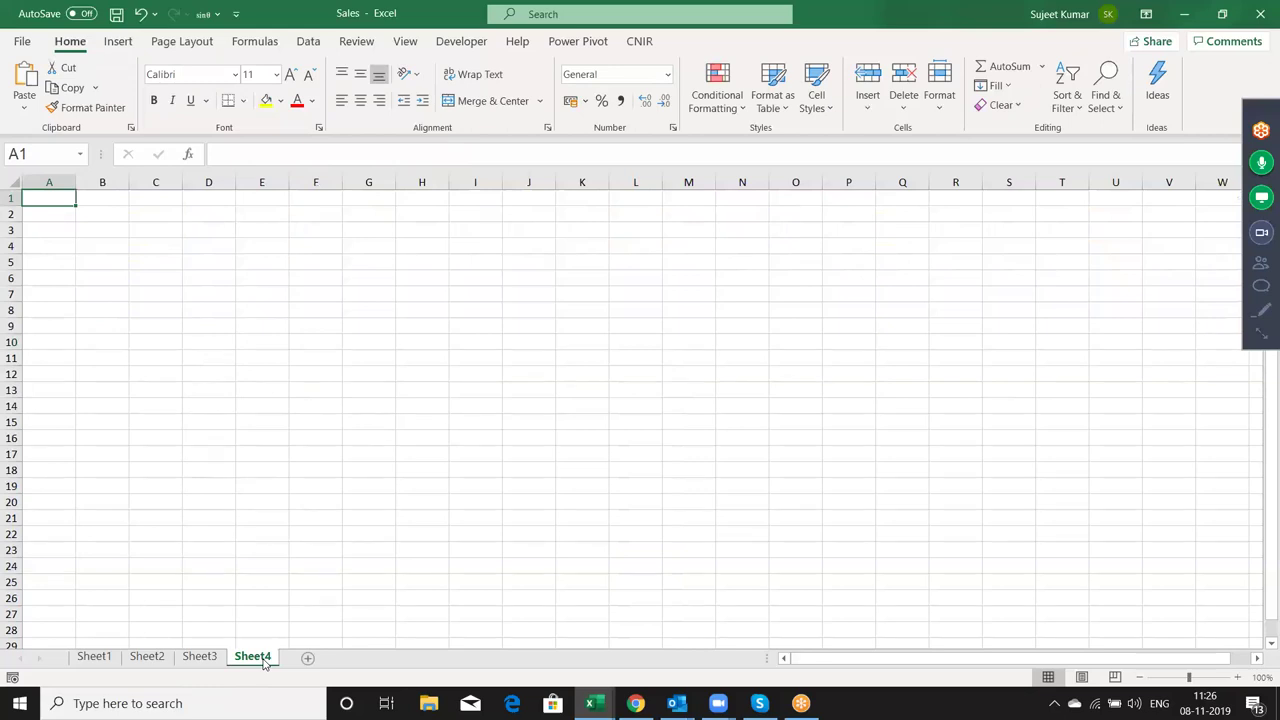
type("SAles")
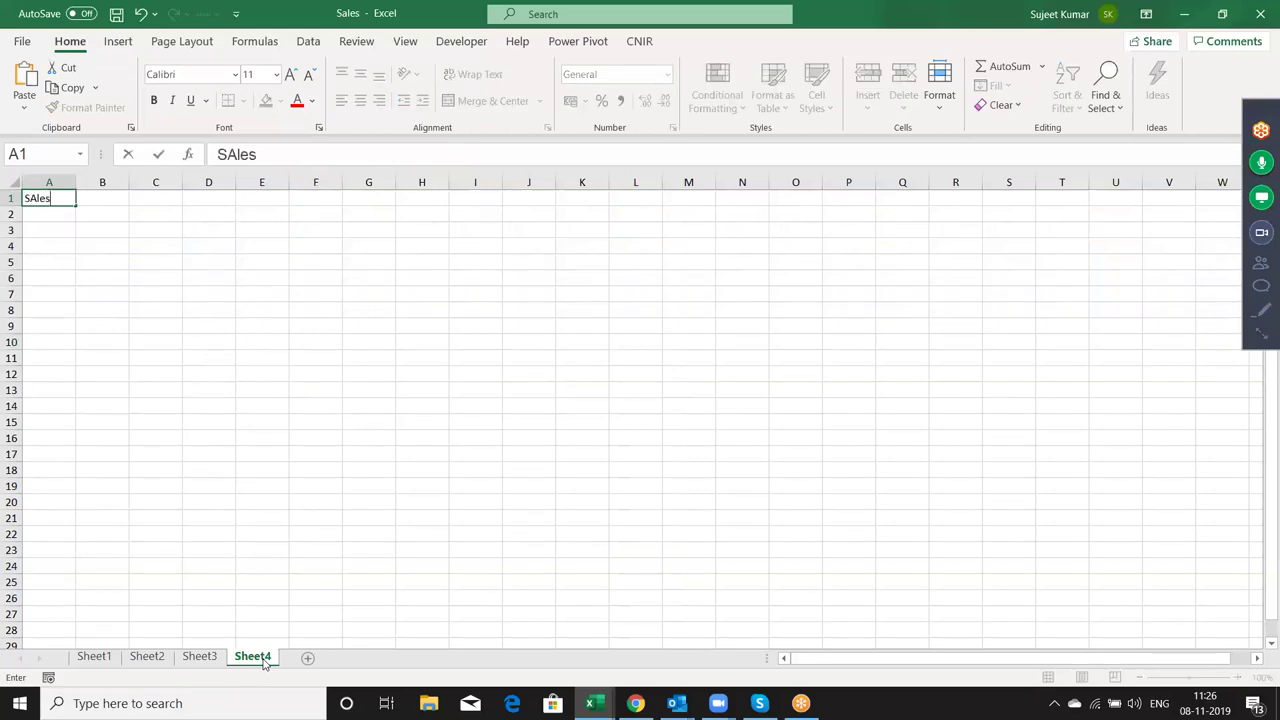
key("Return")
type("=ra")
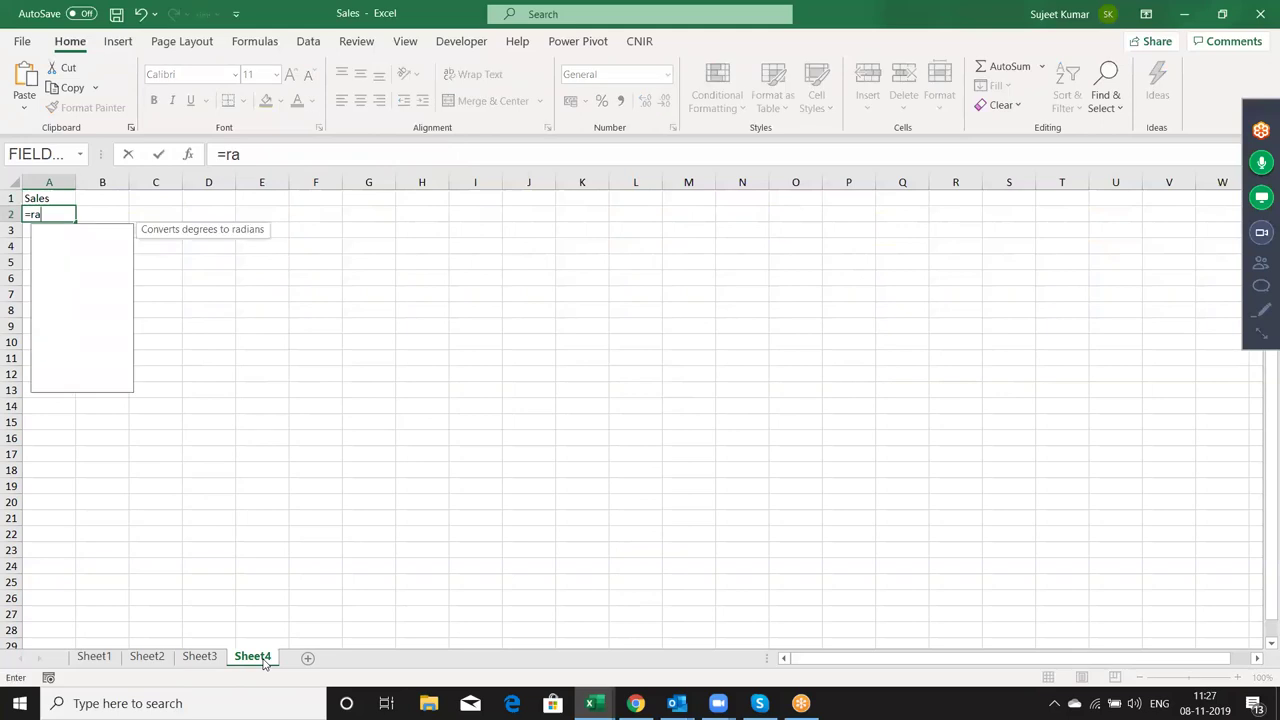
key("Tab")
type("10")
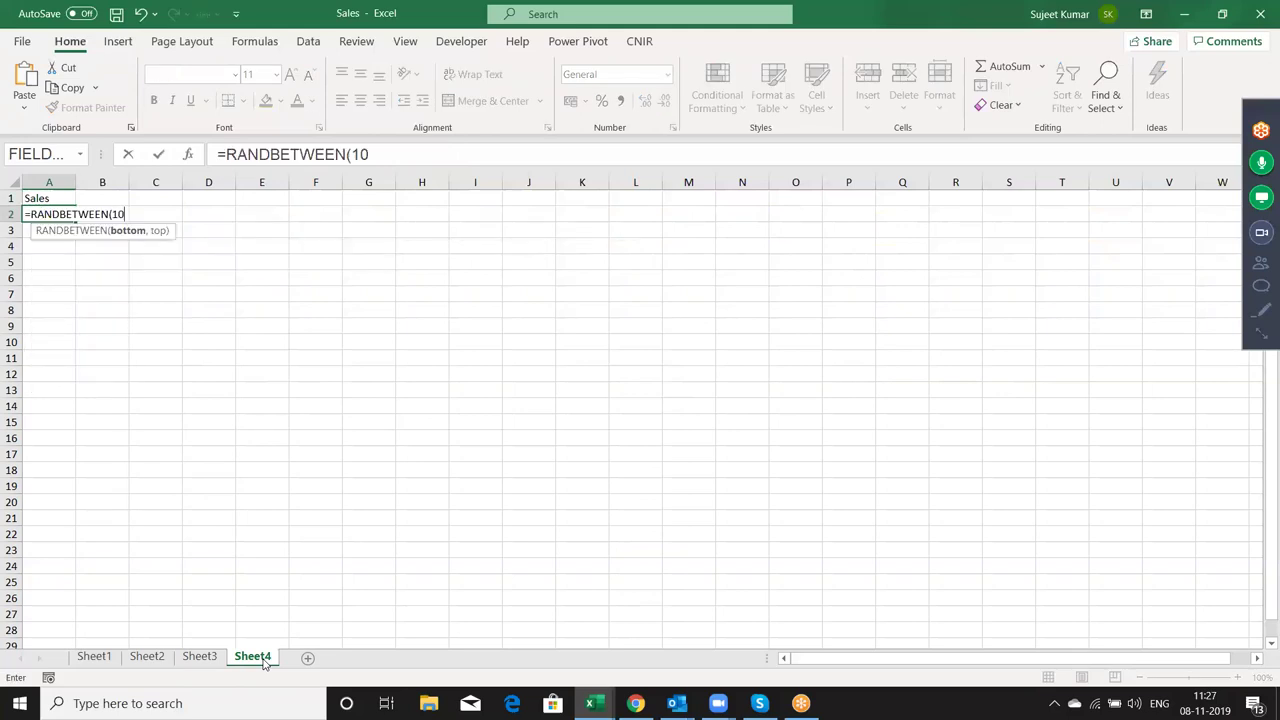
type(",90)")
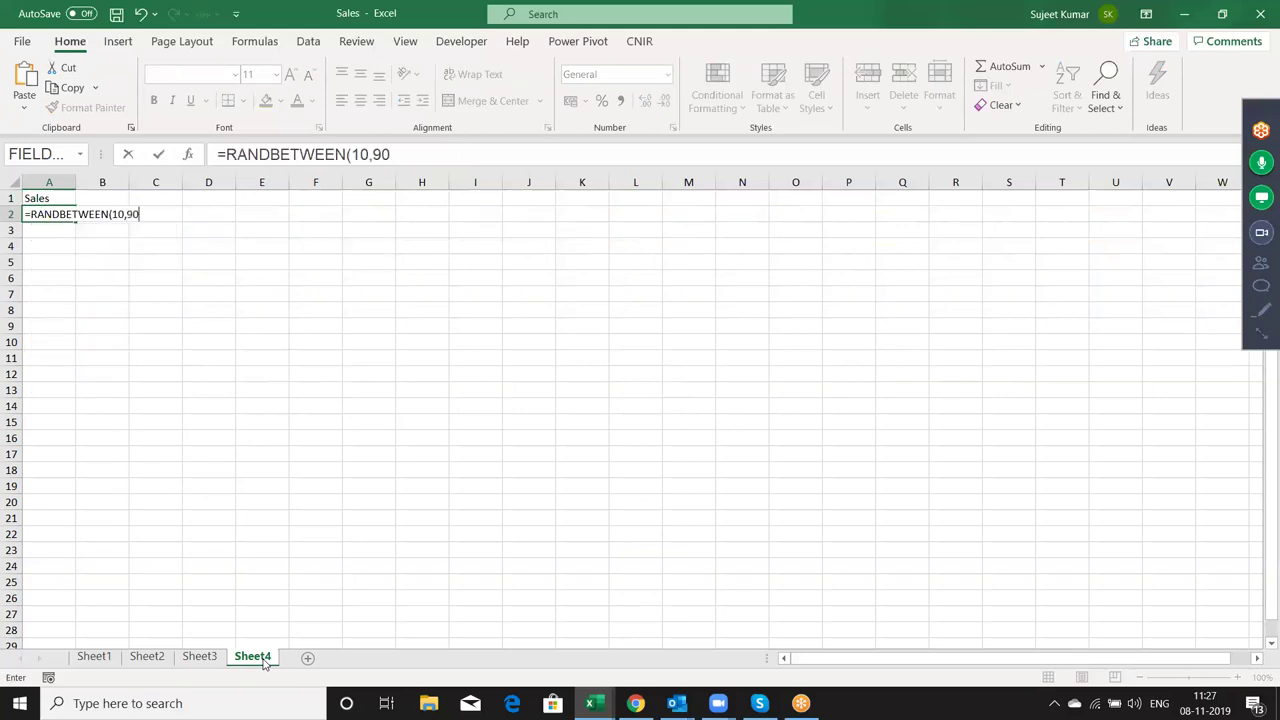
key("Return")
key("Up")
key("shift+Down")
key("shift+Down")
key("shift+Down")
key("shift+Down")
key("shift+Down")
key("shift+Down")
key("shift+Down")
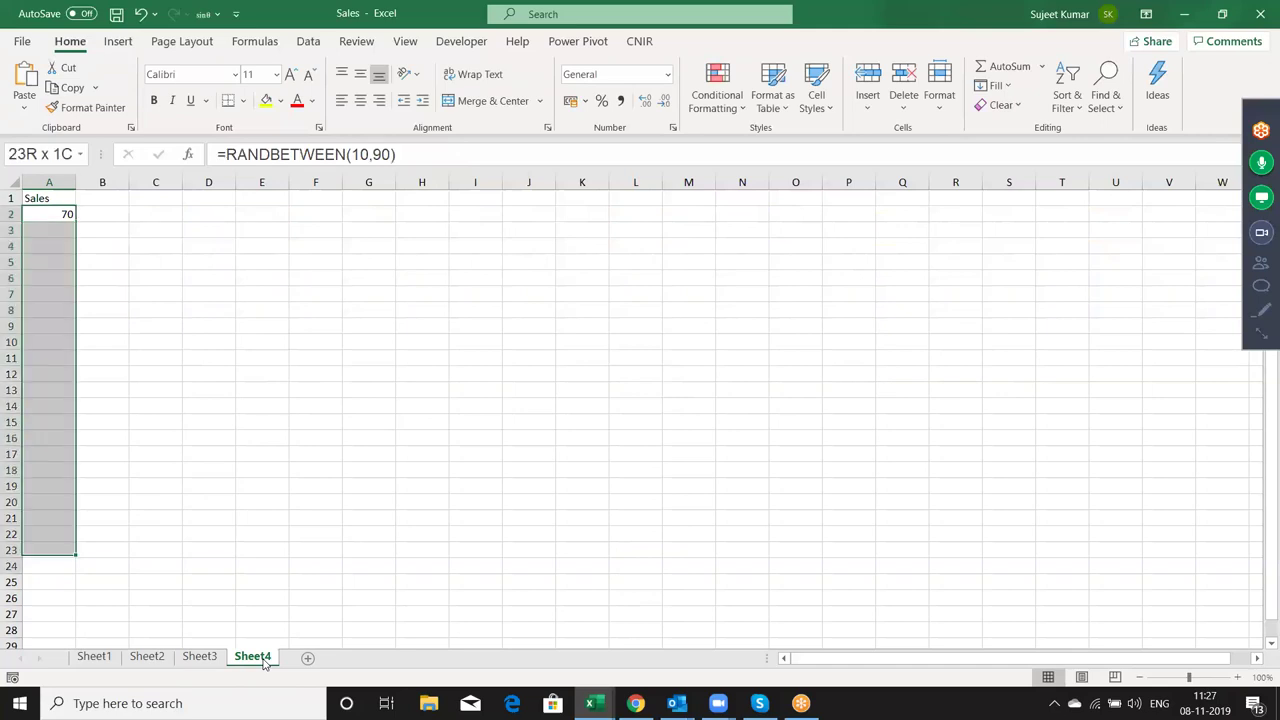
key("shift+Down")
key("shift+Down")
key("shift+Down")
key("ctrl+d")
- Paste the random sales in A2:A38 back as fixed values and return to the sheet's top
key("ctrl+Home")
key("Down")
key("ctrl+shift+Down")
key("ctrl+c")
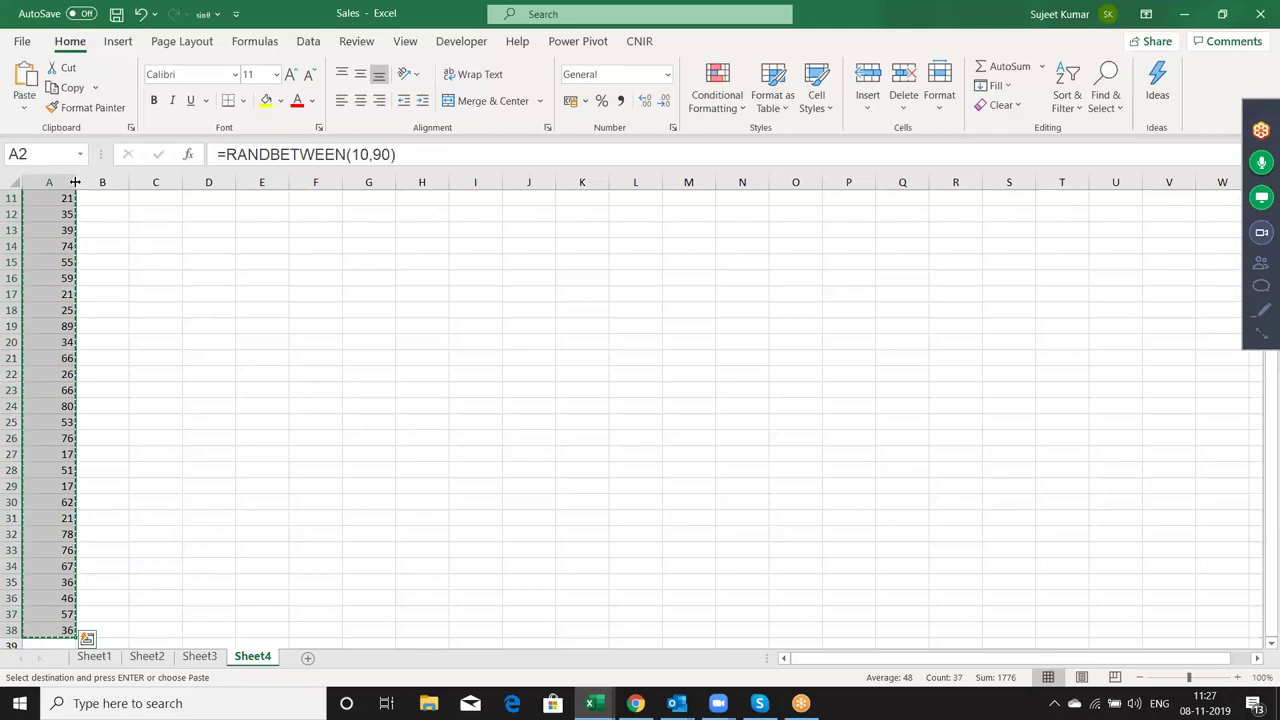
left_click(20, 112)
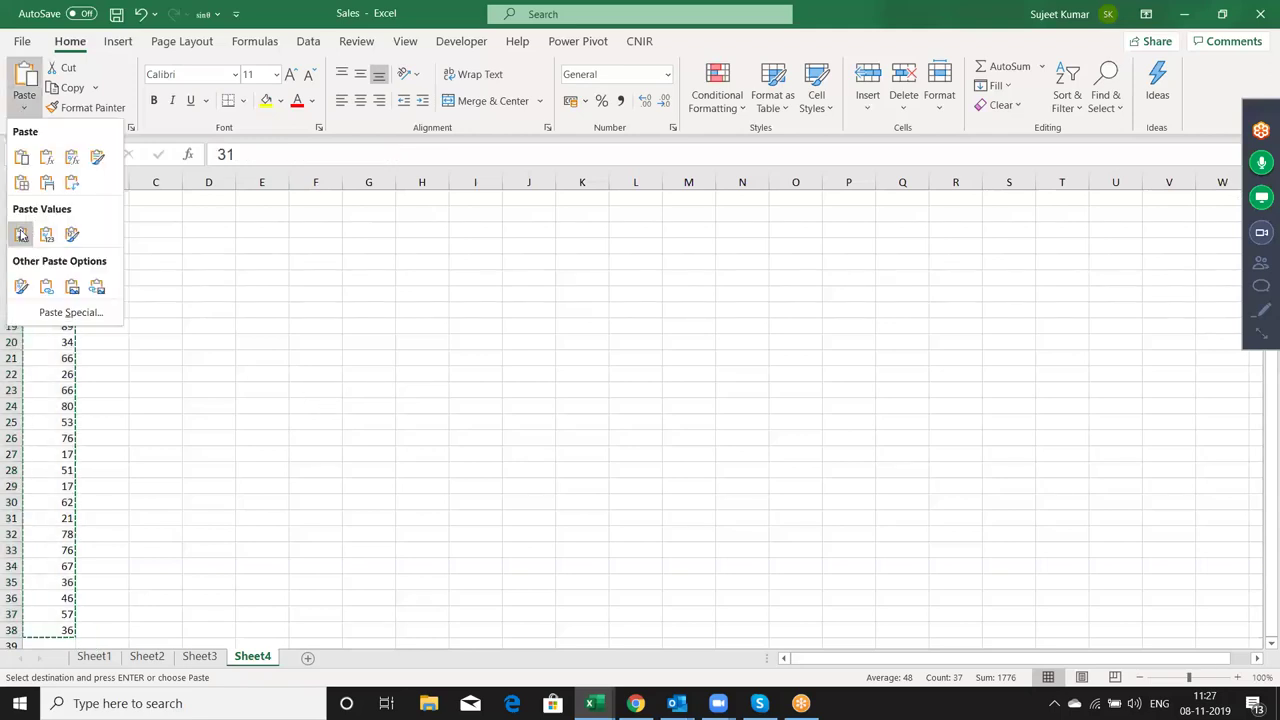
left_click(15, 230)
scroll(15, 230, "up", 4)
key("Escape")
key("ctrl+Home")
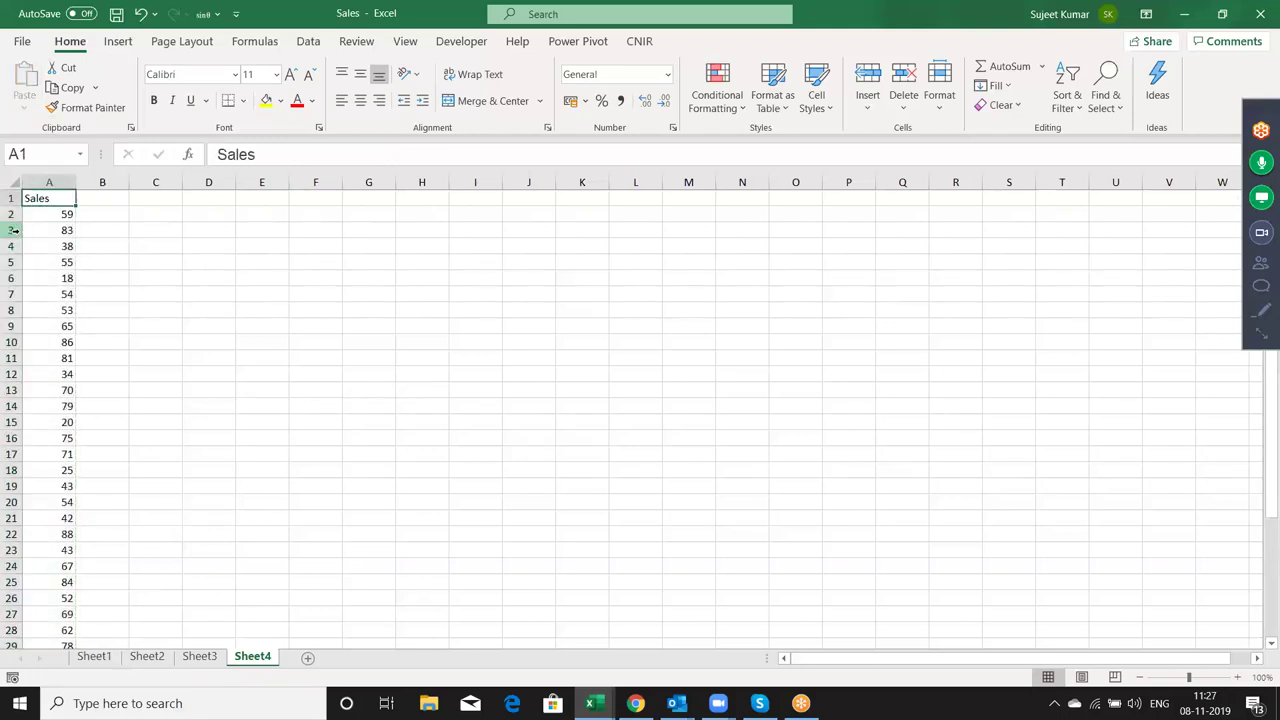
key("Right")
key("Right")
key("Right")
key("Right")
key("Right")
key("Down")
key("Down")
key("Down")
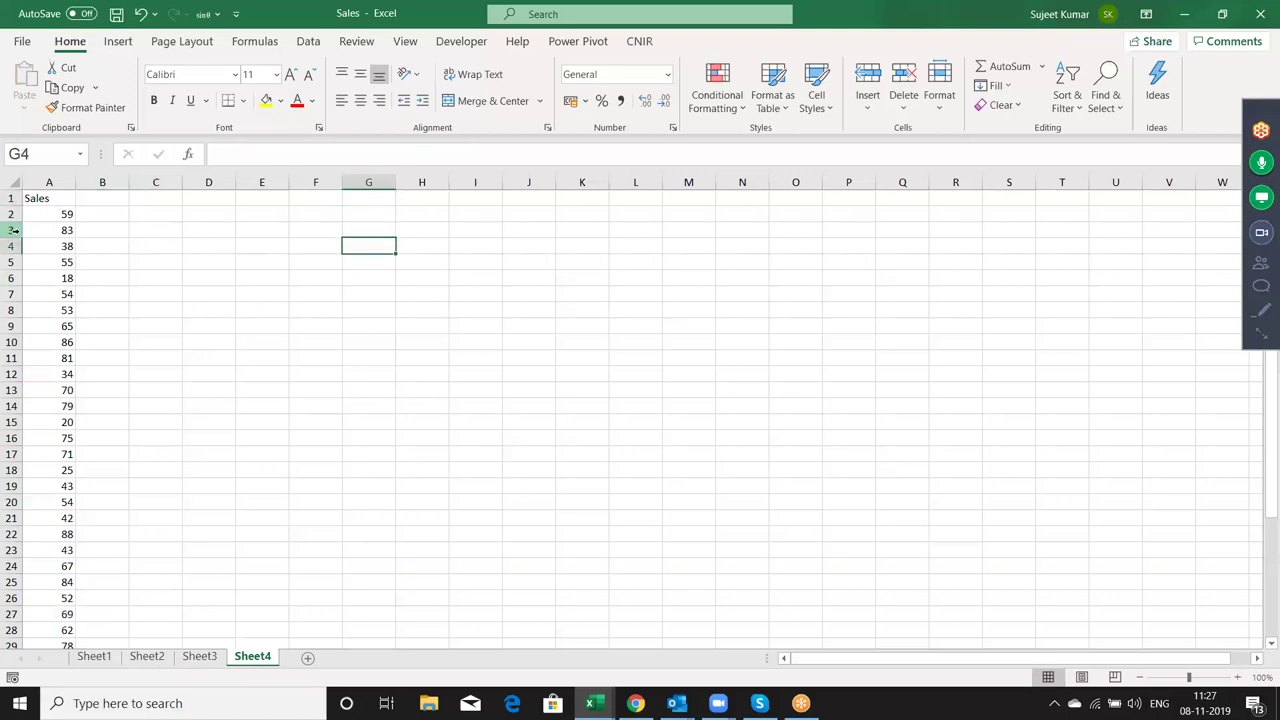
- Enter the slab ranges 0-40, 41-80, 81-100 and >100 in E3:E6
key("Up")
key("Left")
key("Left")
key("F2")
type("0-40")
key("Return")
type("41-80")
key("Return")
type("81-100")
key("Return")
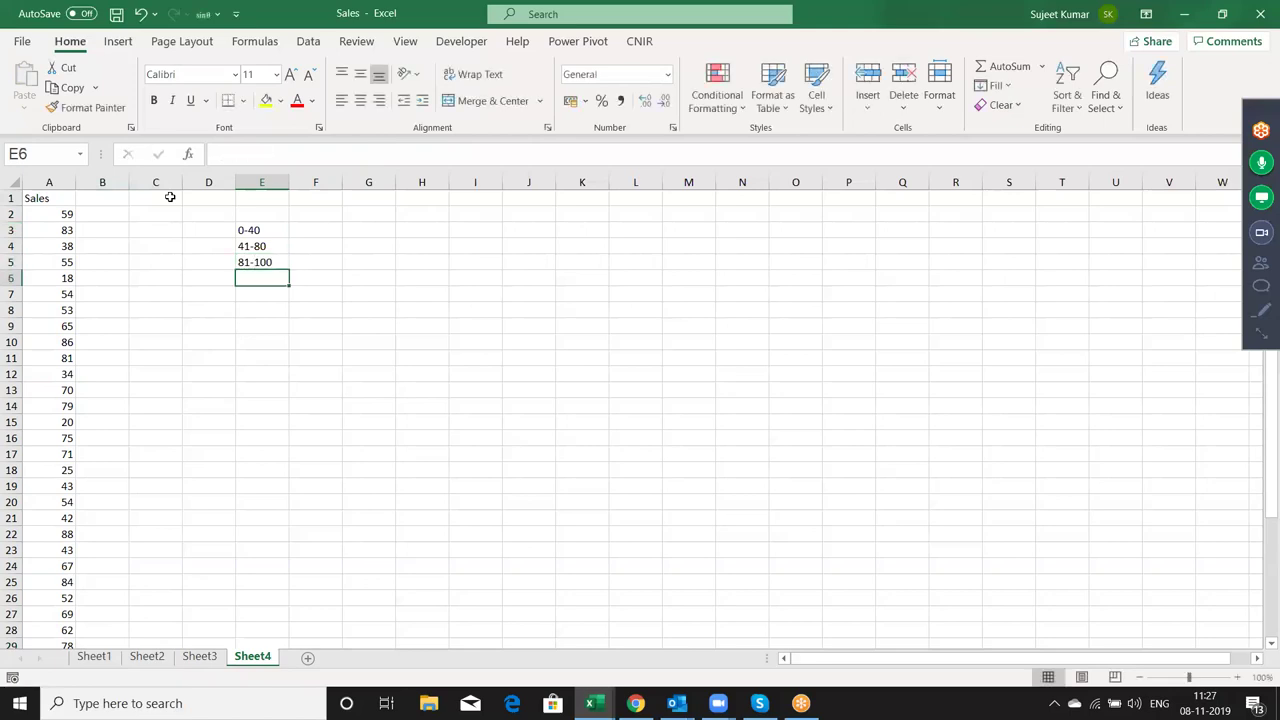
type(">100")
key("Tab")
- Enter the payouts 500, 1000, 1500 and 2500 in F3:F6
key("Up")
key("Up")
key("Up")
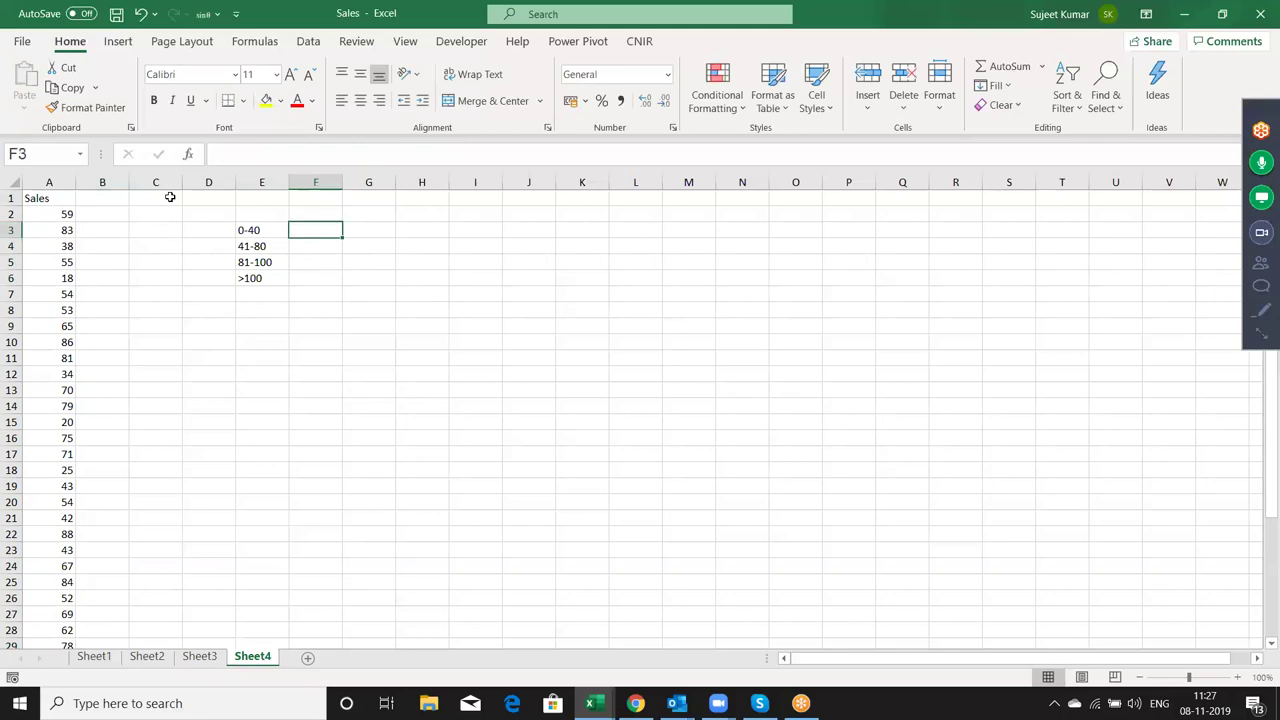
type("500")
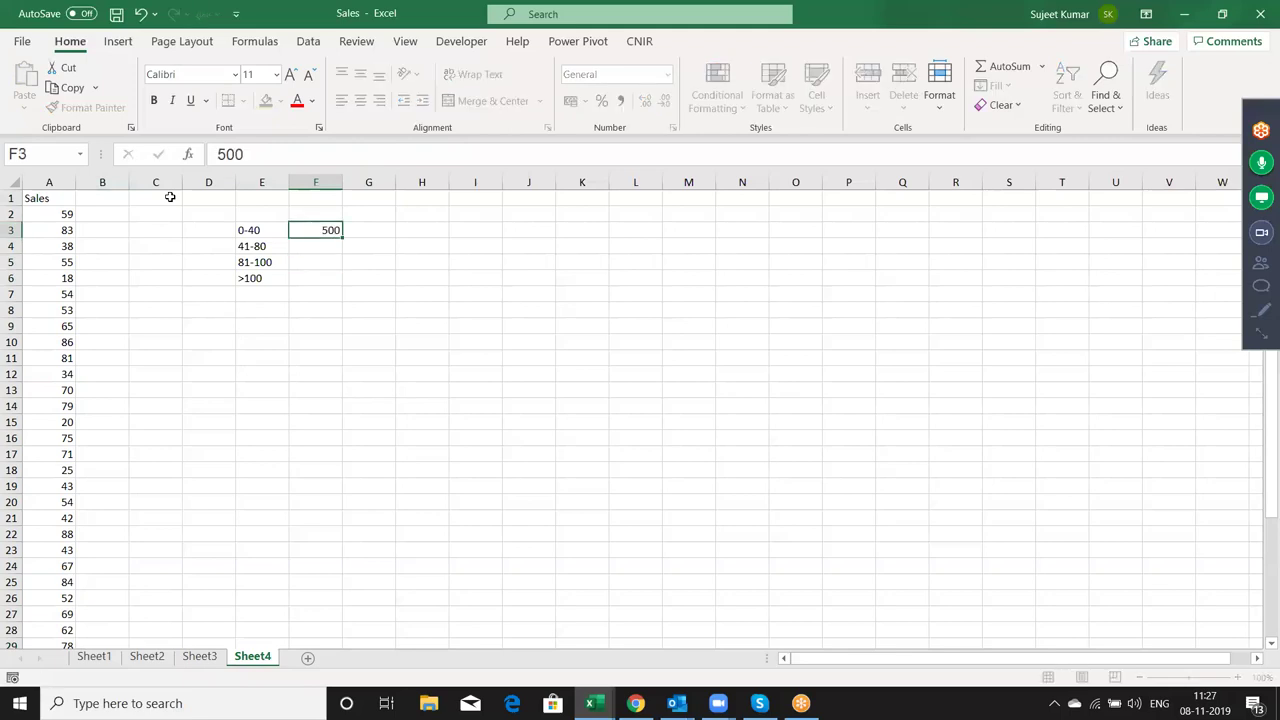
key("Return")
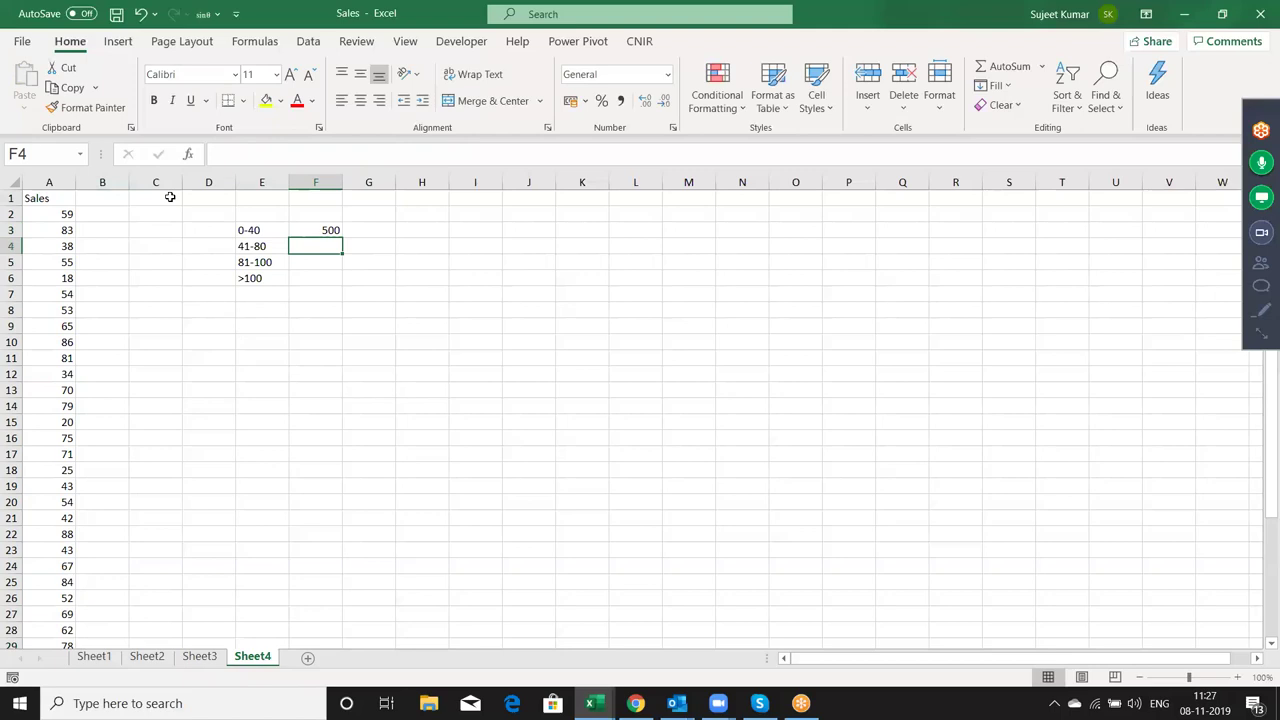
type("1000")
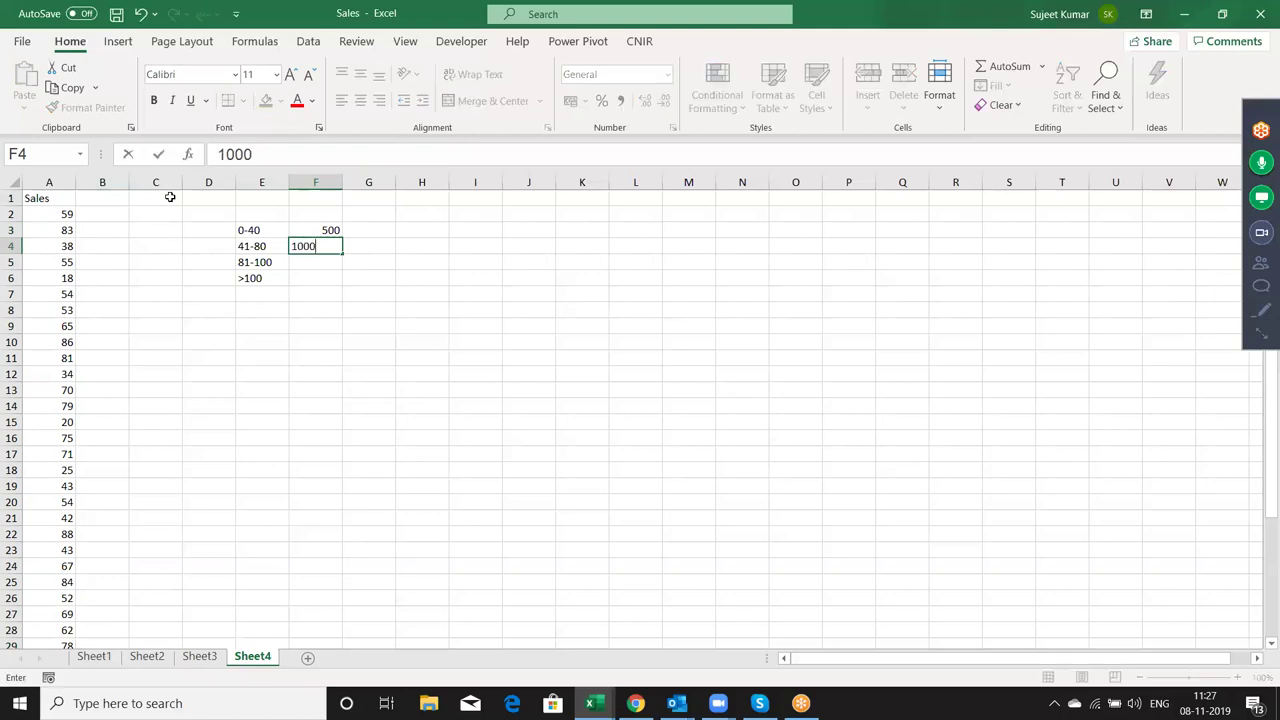
key("Return")
type("1500")
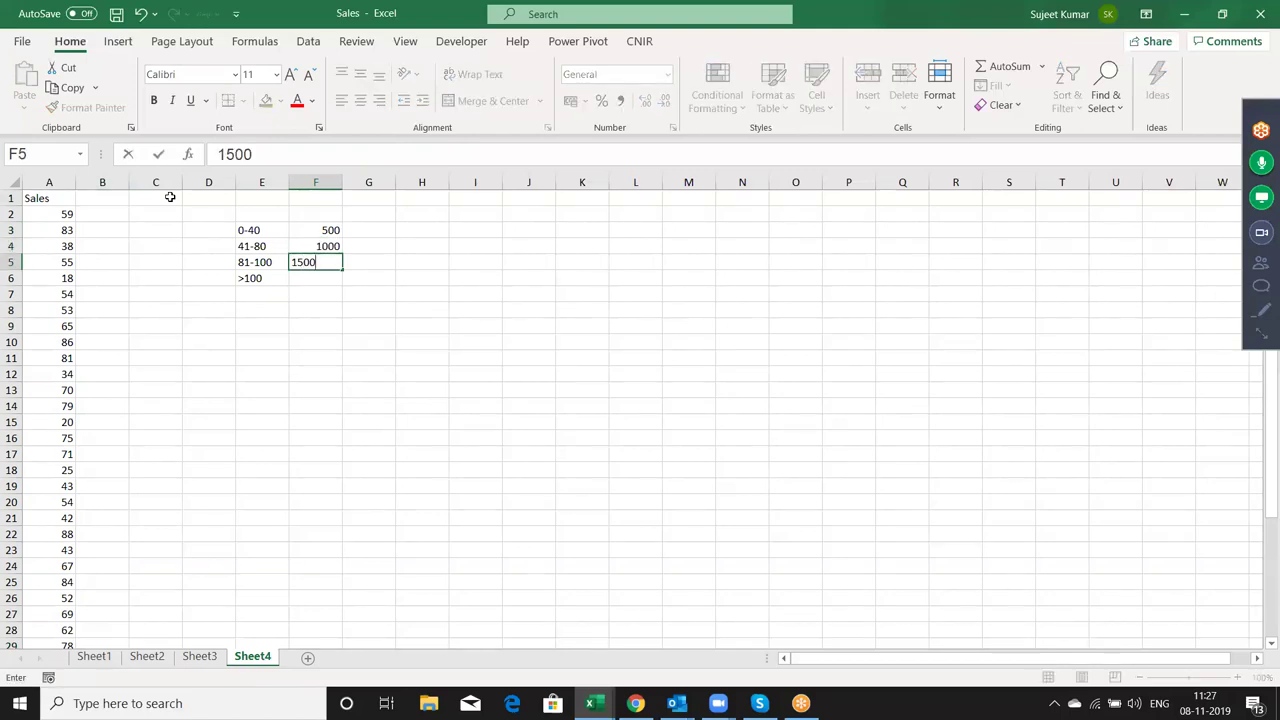
key("Return")
type("2500")
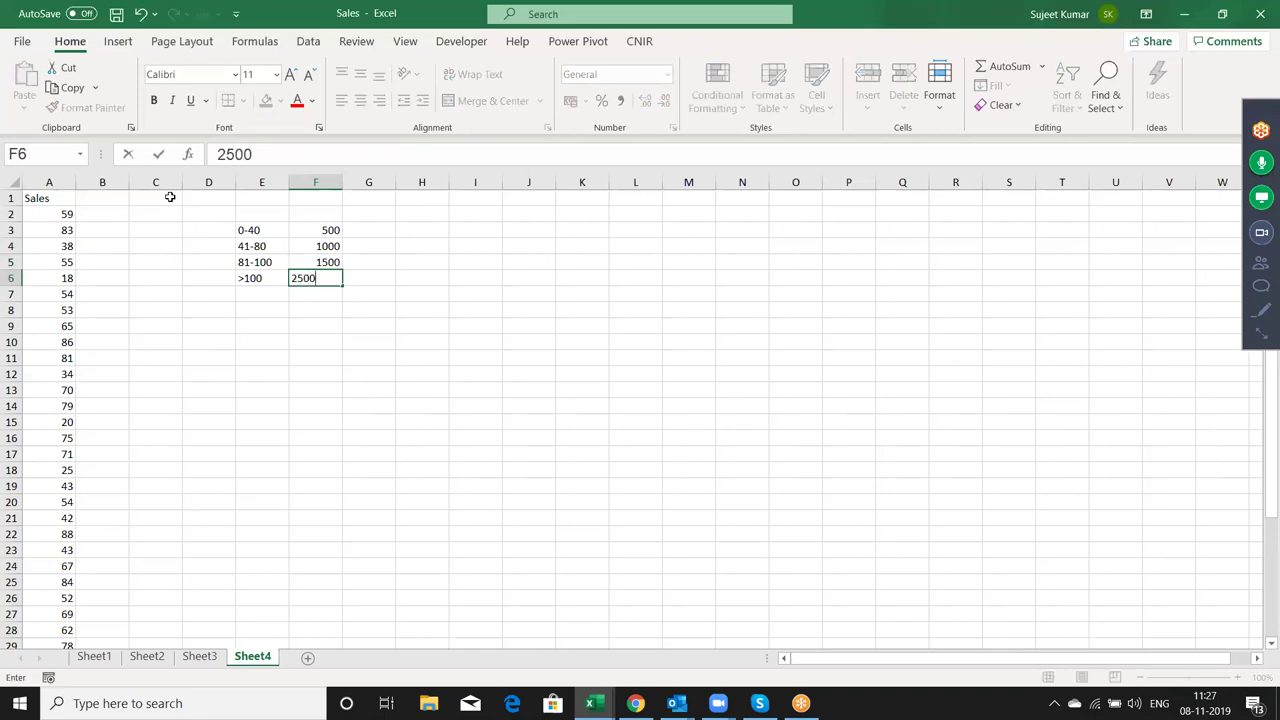
key("Return")
key("Left")
key("Left")
key("Left")
key("Left")
key("Left")
key("Up")
key("Up")
key("Up")
key("Up")
key("Up")
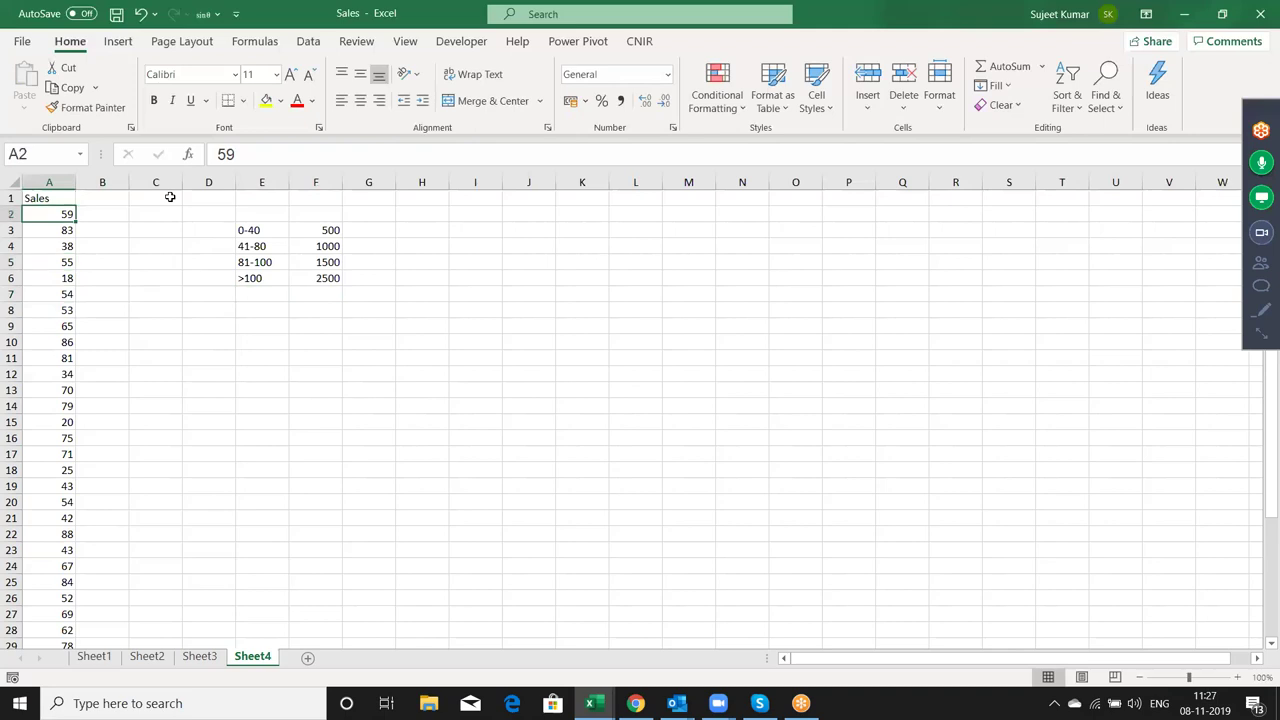
- Enter the lower bounds 0, 41, 81 and 101 in E9:E12
key("Right")
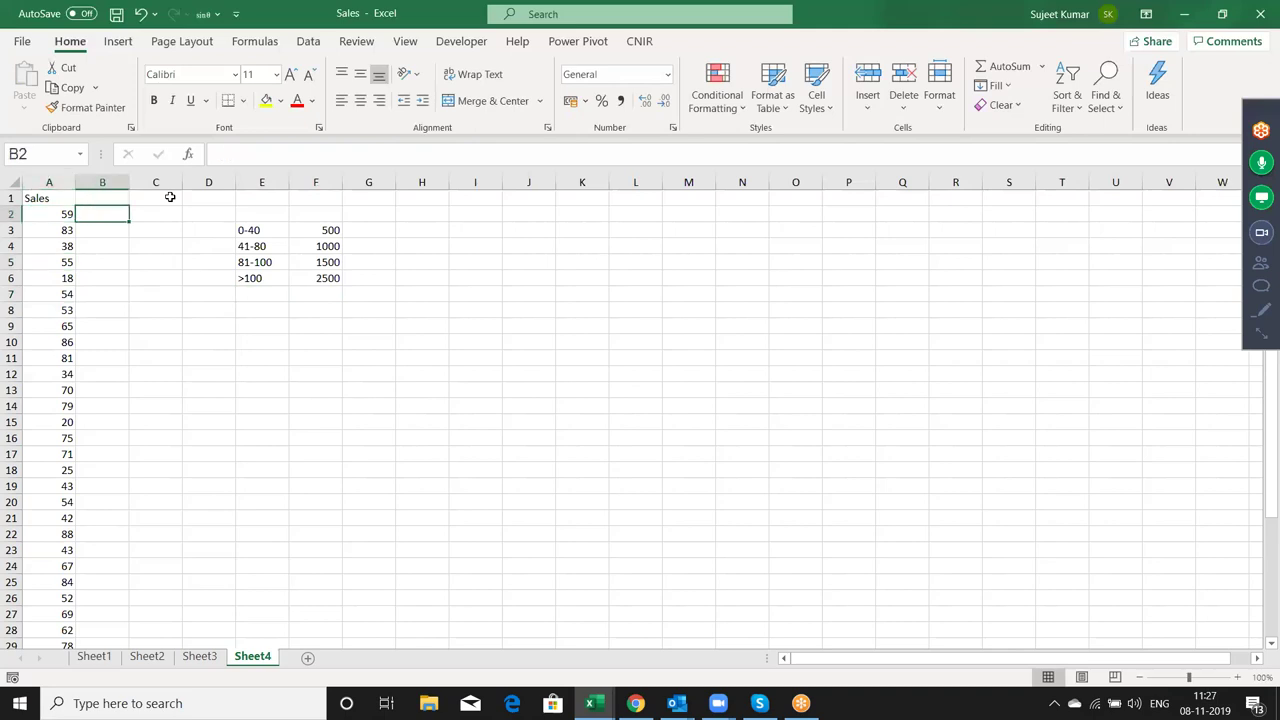
key("Right")
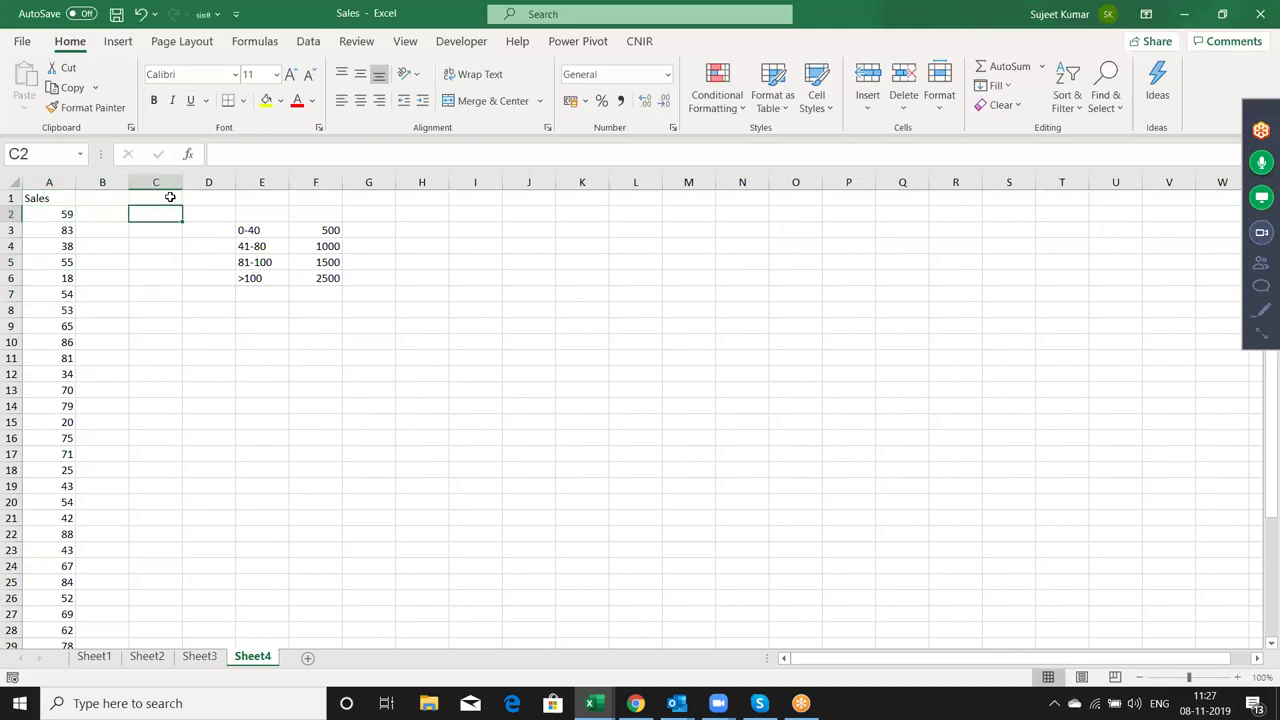
key("Right")
key("Right")
key("Down")
key("Down")
key("Down")
key("Down")
key("Down")
key("Down")
type("0")
key("Return")
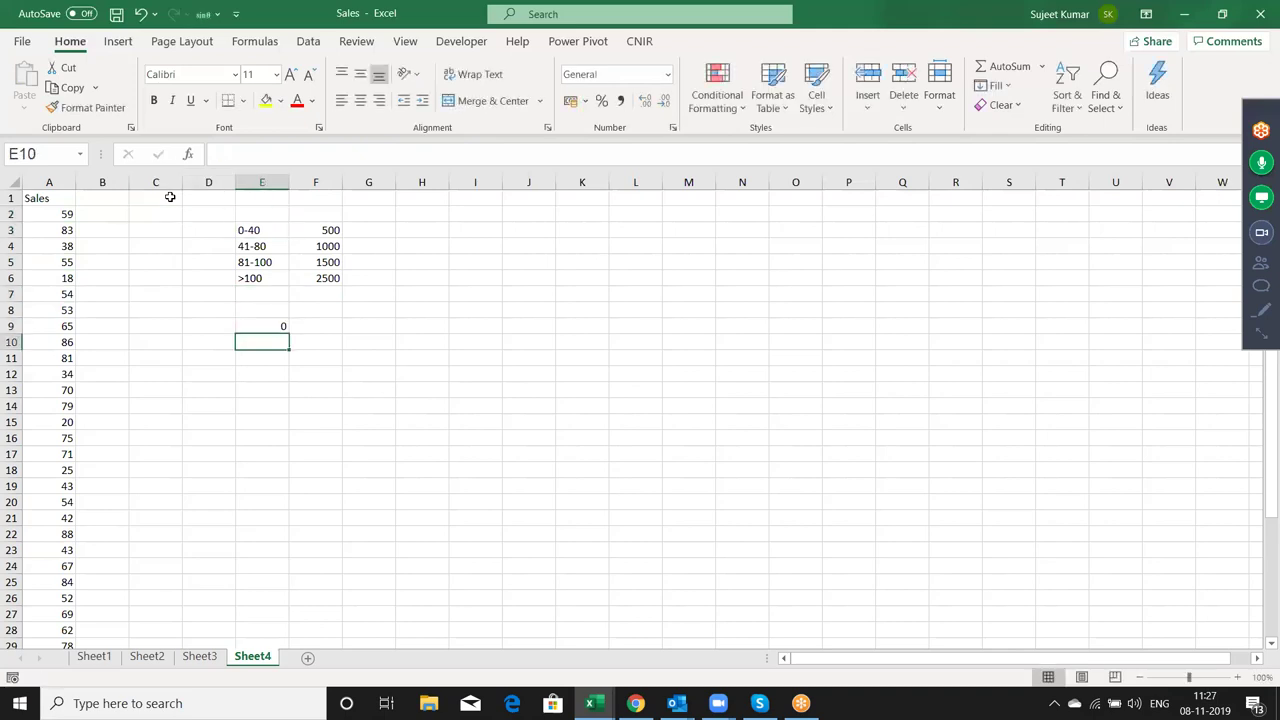
type("41")
key("Return")
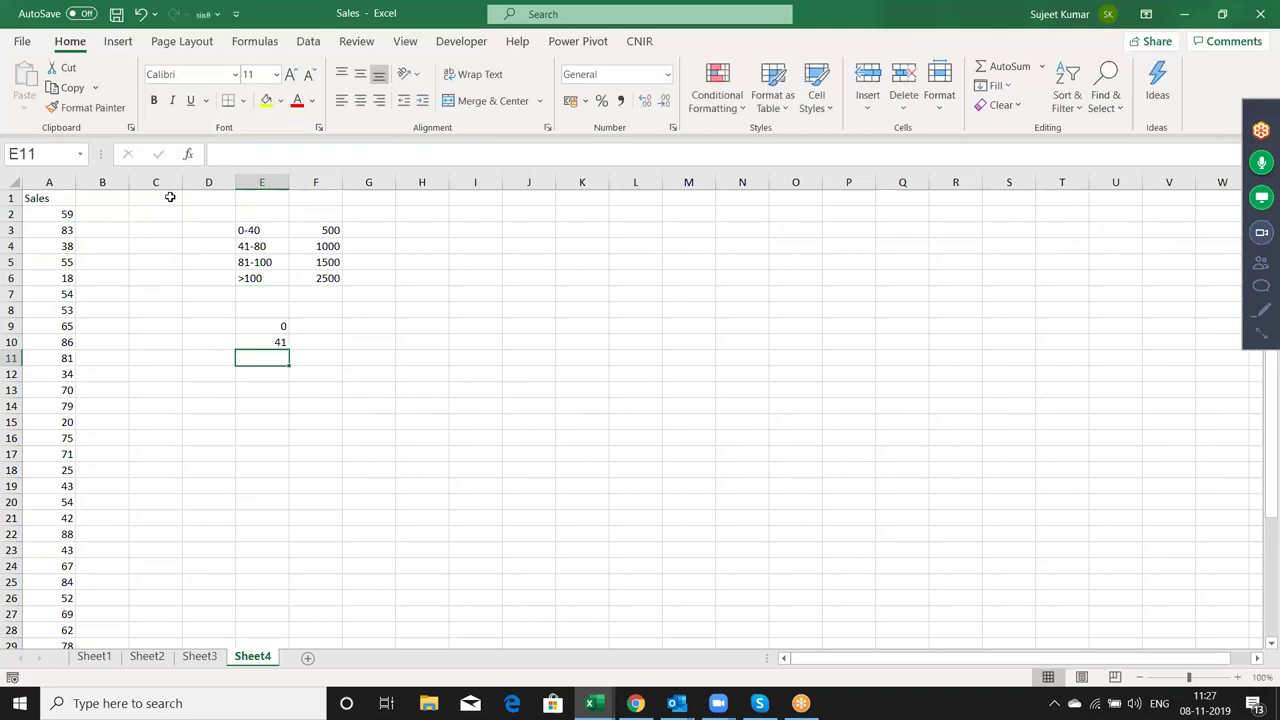
type("81")
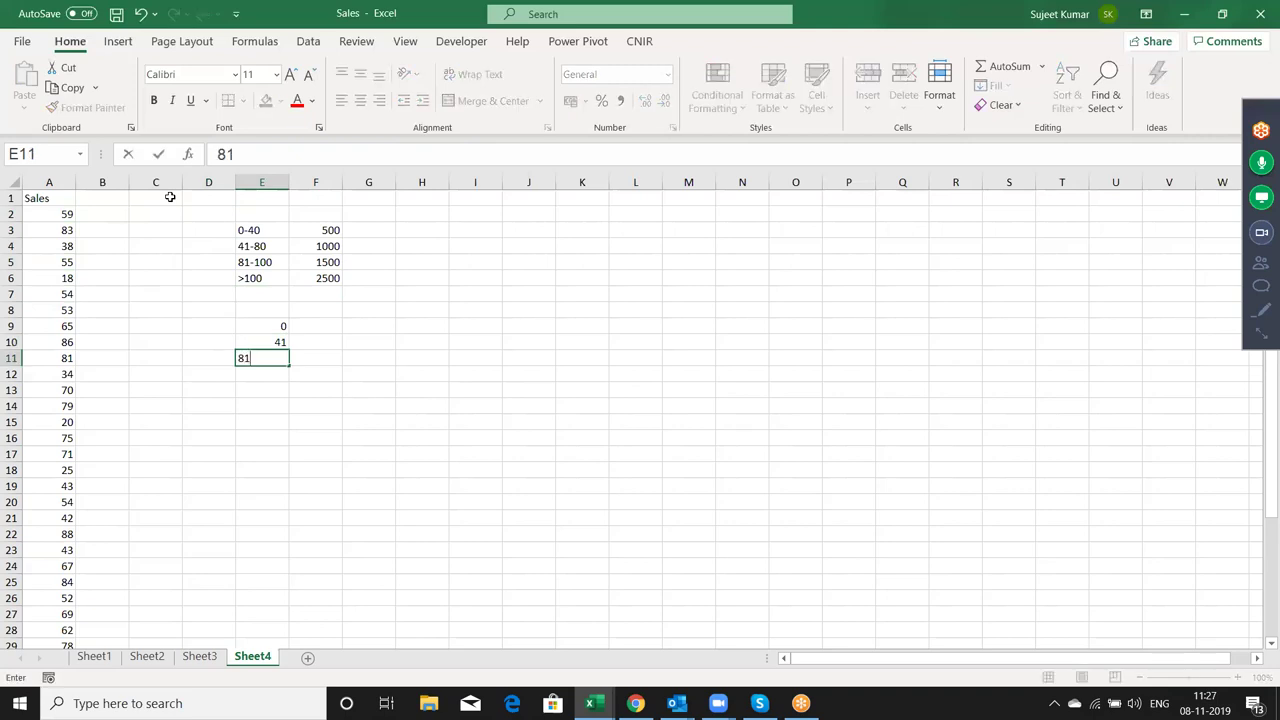
key("Return")
type("101")
key("Tab")
- Copy the payouts from F3:F6 into F9:F12 beside the lower bounds
key("Up")
key("Up")
key("Up")
type("=vl")
key("Tab")
key("Left")
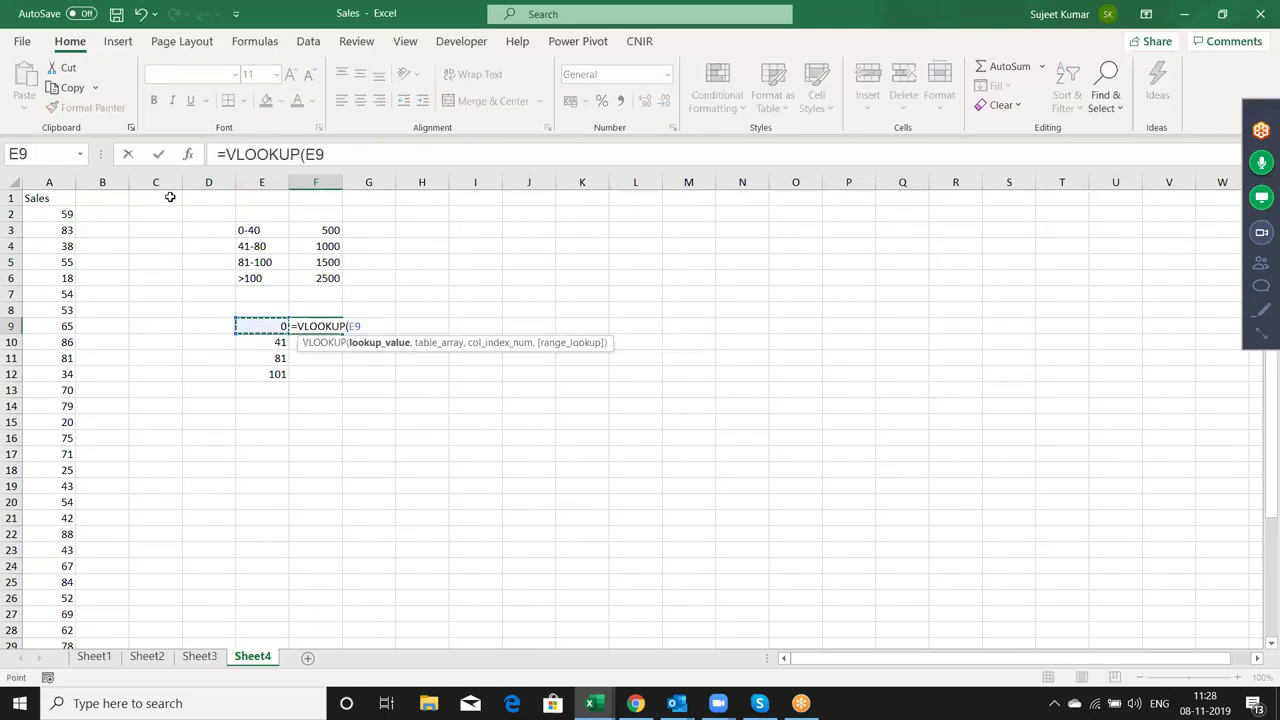
key("Escape")
key("Up")
key("Up")
key("Up")
key("Up")
key("Up")
key("Up")
key("Up")
key("shift+Down")
key("shift+Down")
key("shift+Down")
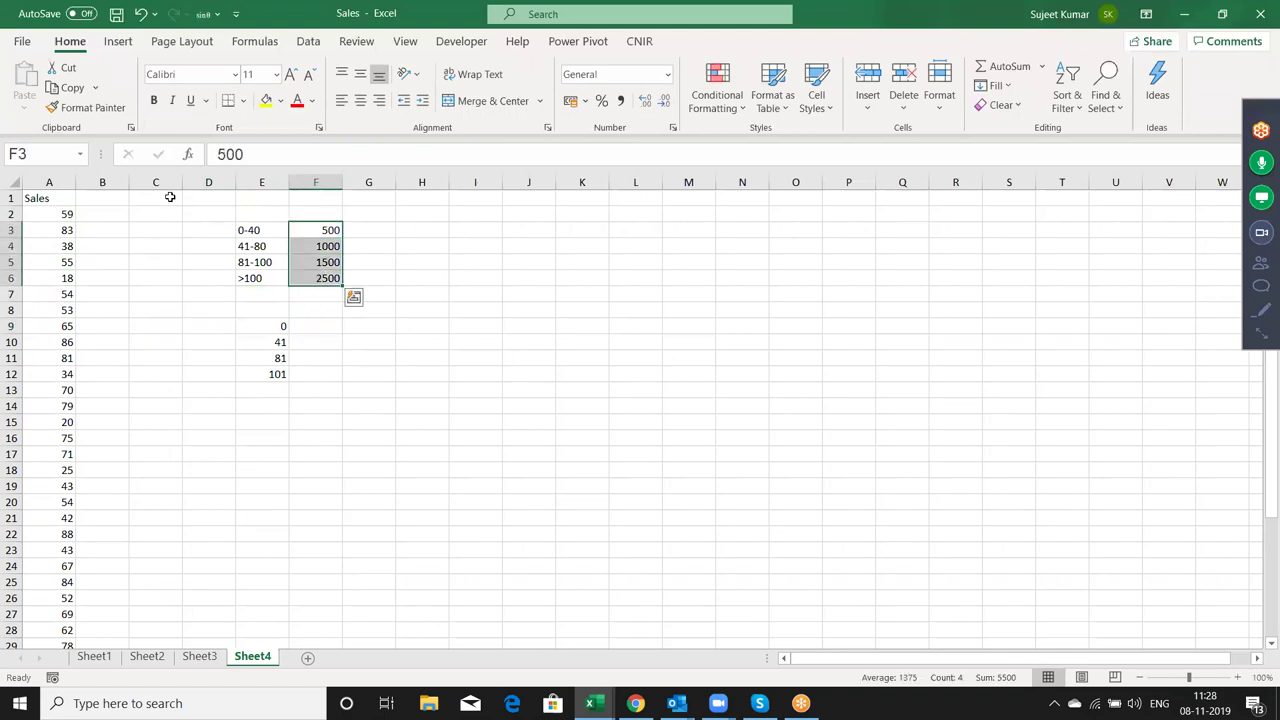
key("ctrl+c")
key("Down")
key("Down")
key("Down")
key("ctrl+v")
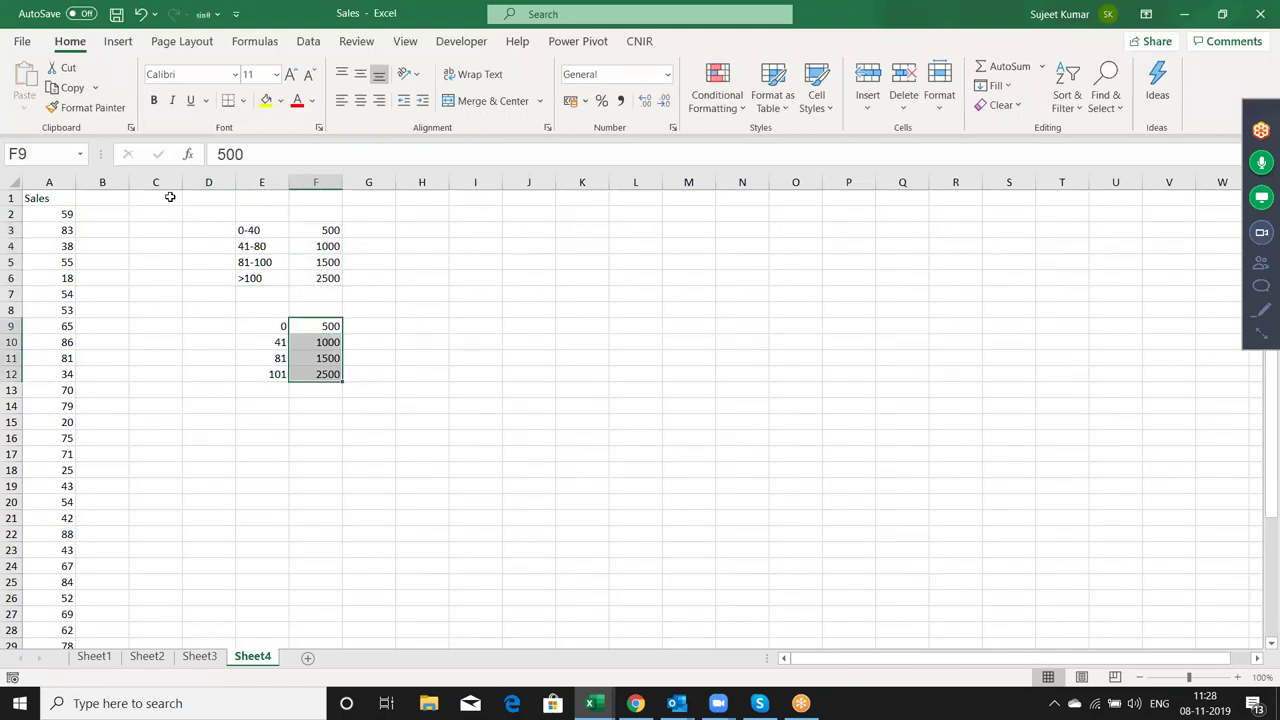
key("Escape")
- Enter =VLOOKUP(A2,E9:F12,2,TRUE) in B2, returning 1000 for sale 59
key("Left")
key("Left")
key("Left")
key("Left")
key("ctrl+Up")
key("Down")
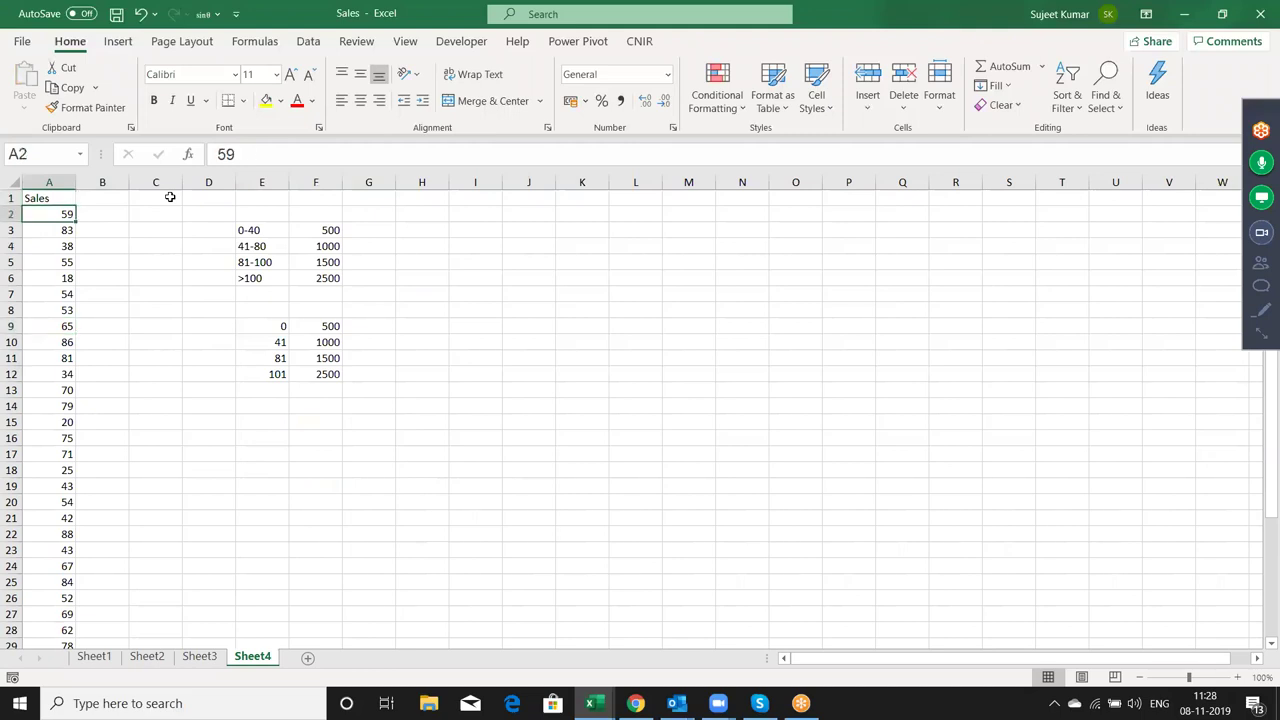
key("Right")
type("=vl")
key("Tab")
key("Left")
type(",")
left_click_drag(270, 325, 316, 375)
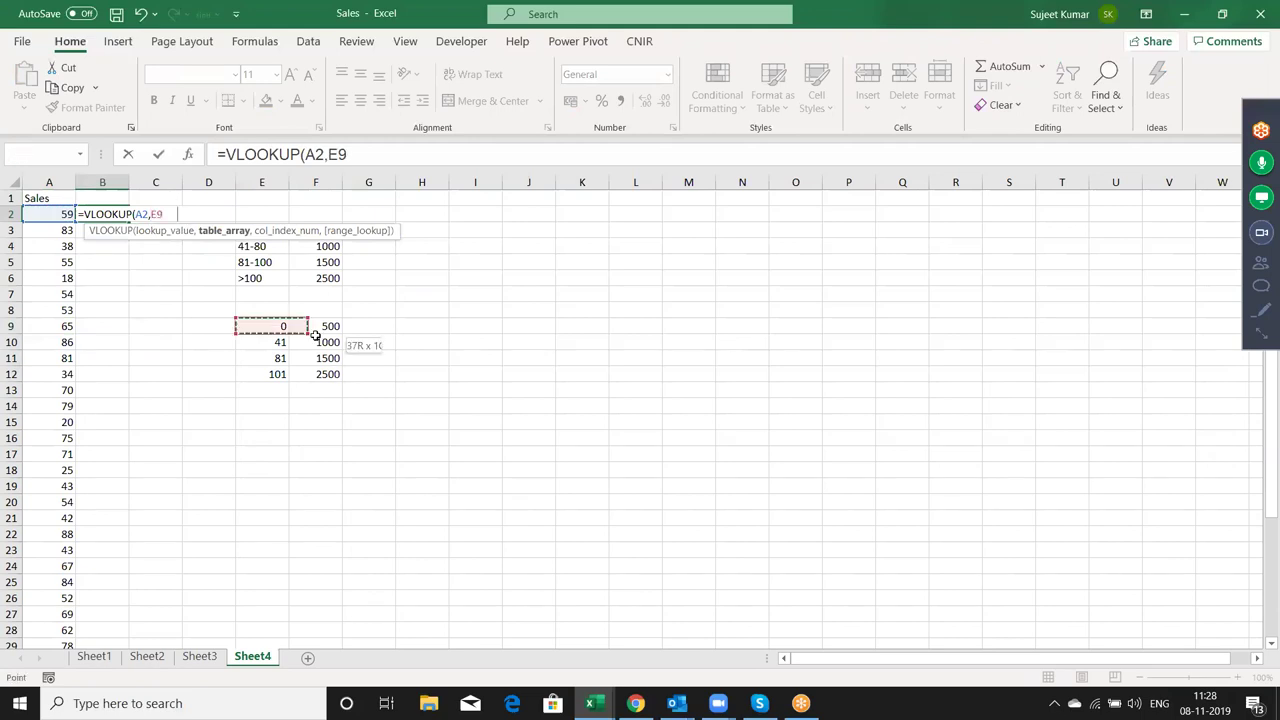
type(",2,")
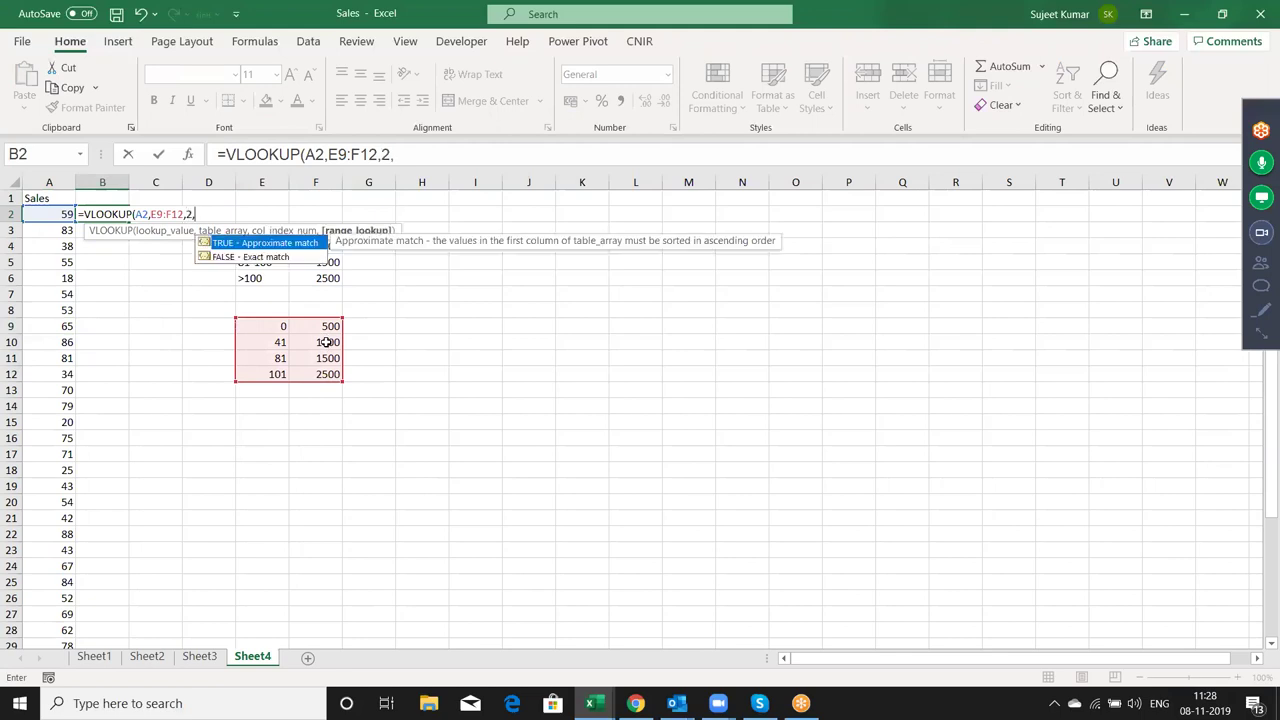
key("Tab")
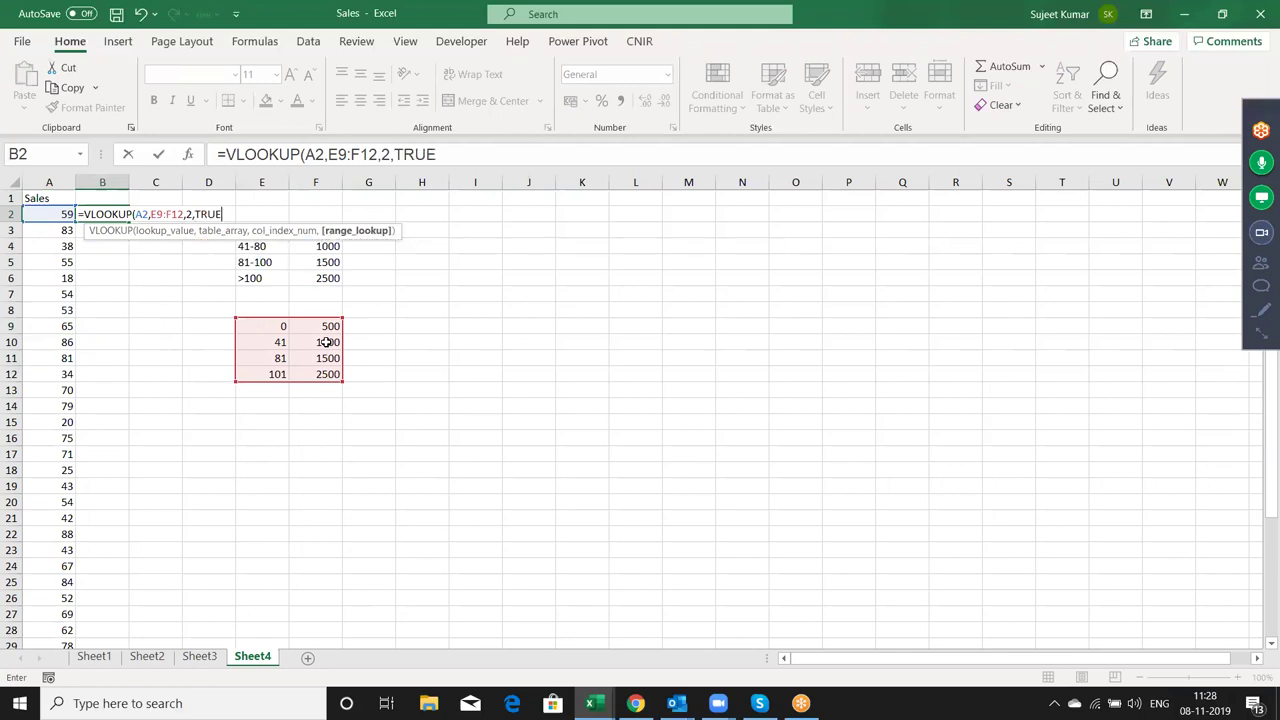
type(")")
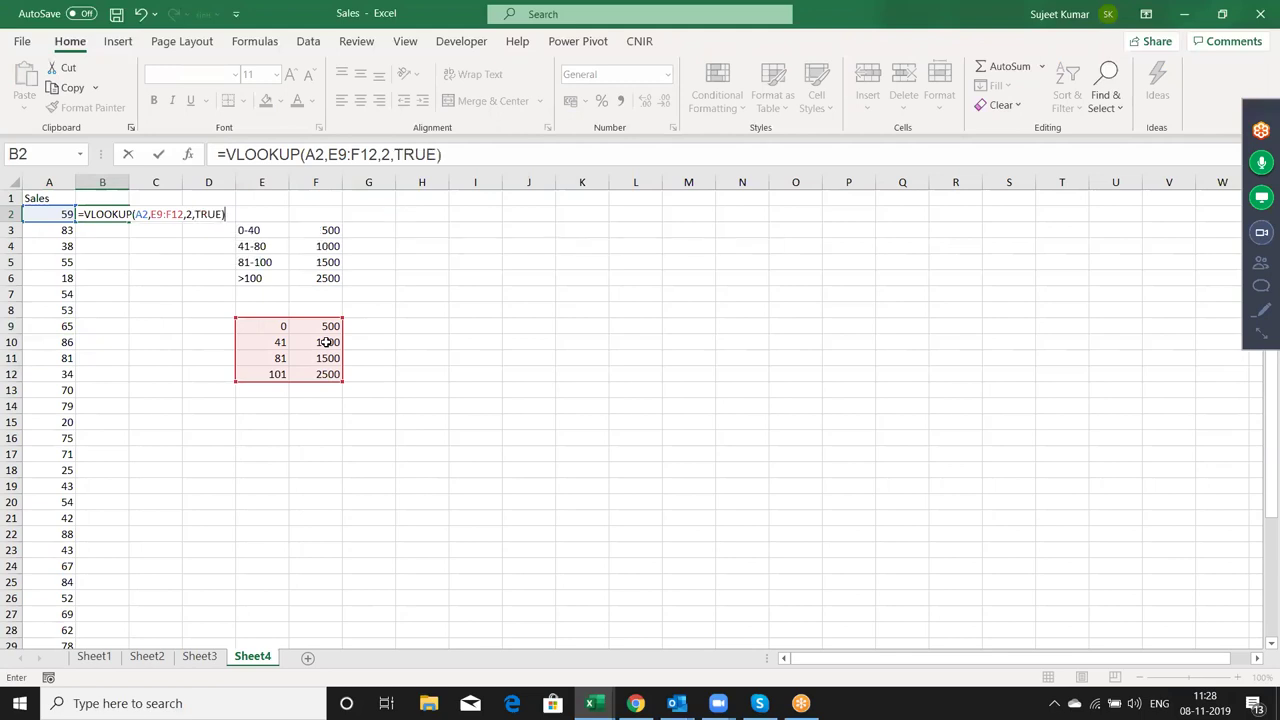
key("Return")
key("Up")
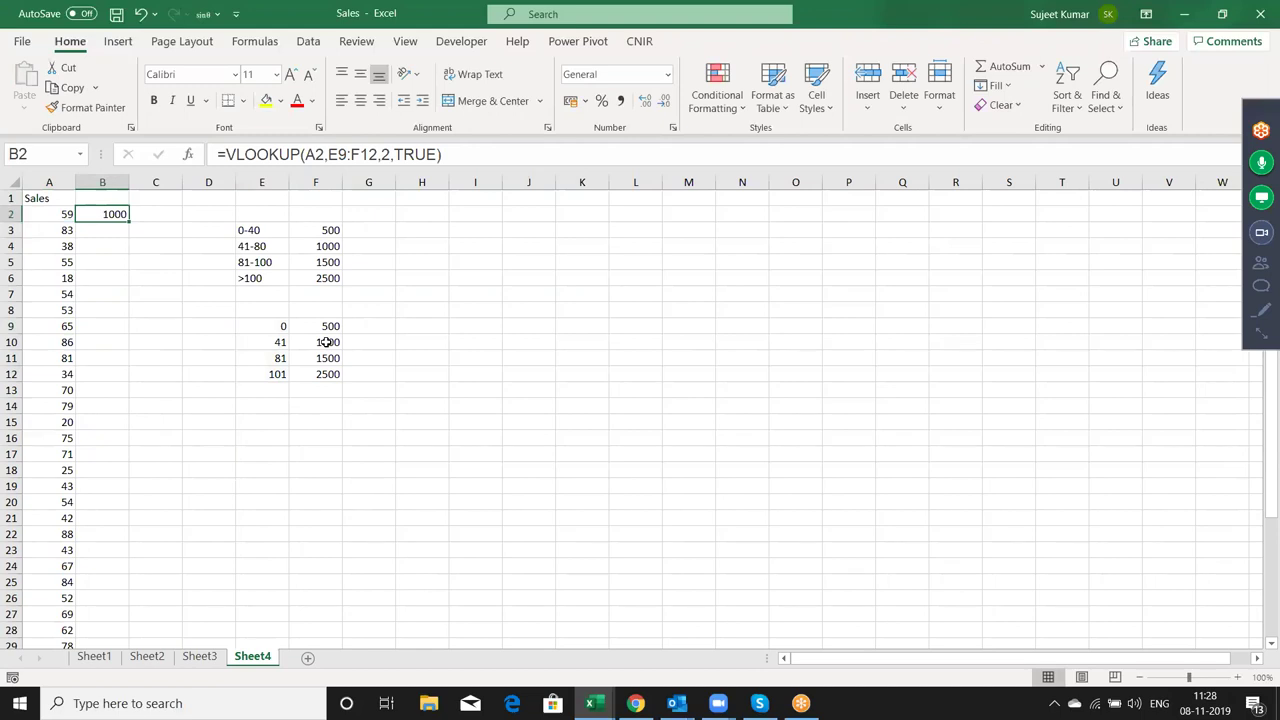
left_click(58, 218)
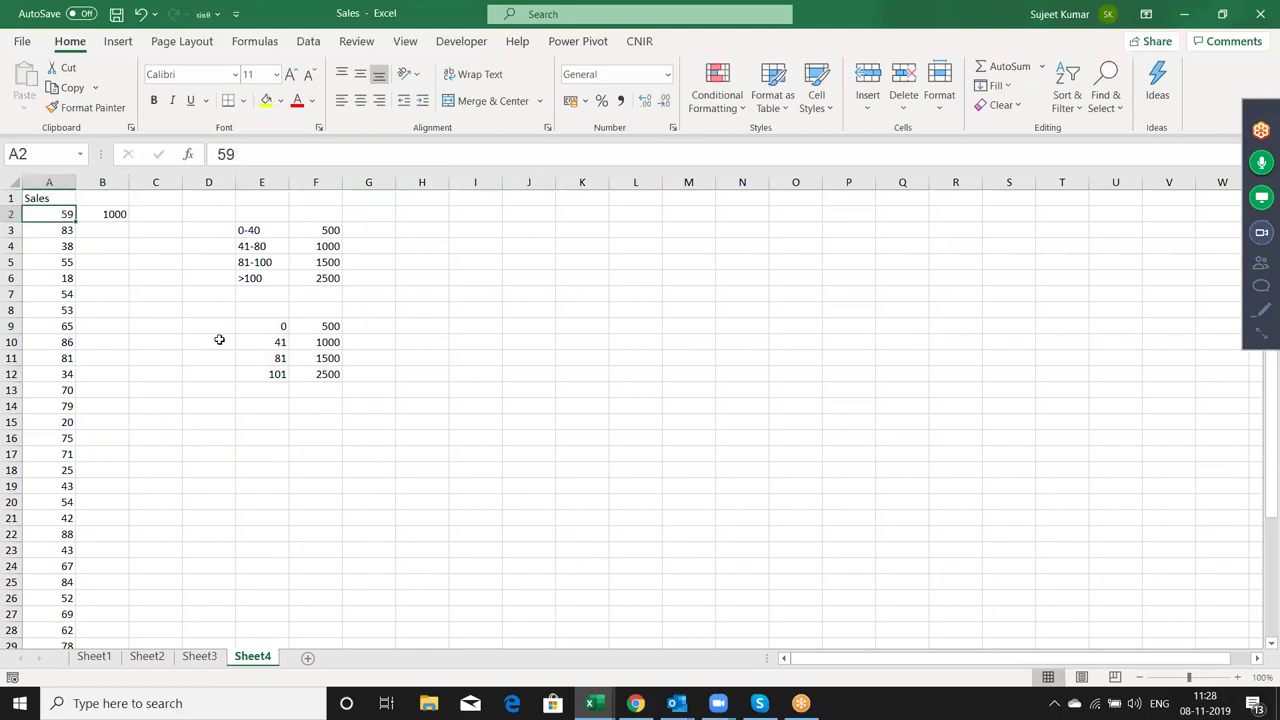
- Check the slab bounds 41, 81, 101 against their 1000 and 1500 payouts
left_click_drag(280, 362, 272, 338)
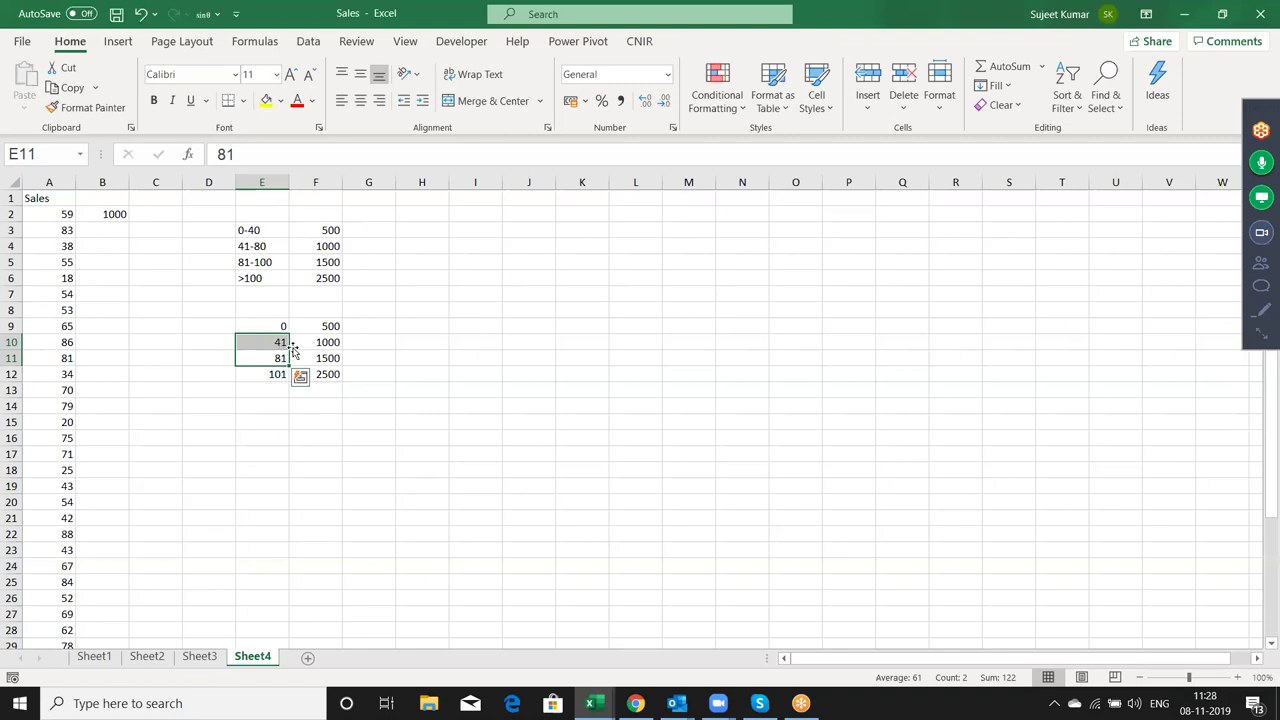
left_click(314, 346)
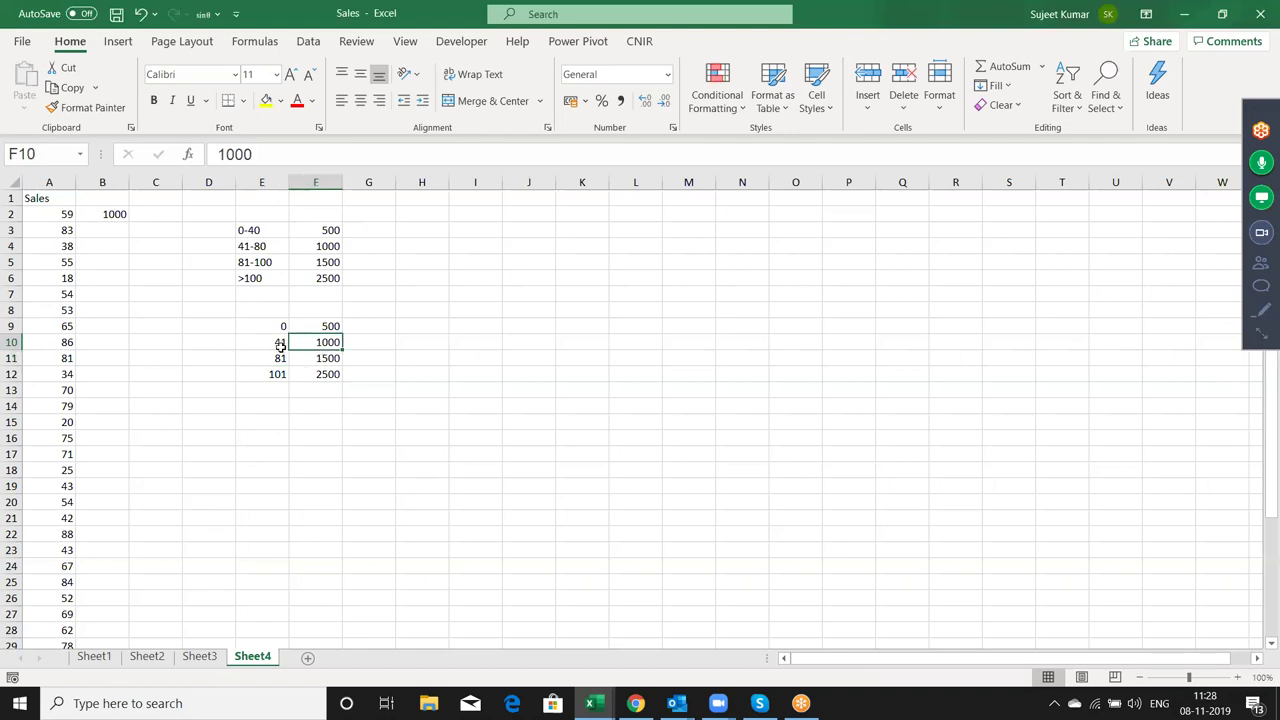
left_click(273, 359)
mouse_move(273, 359)
left_mouse_down()
mouse_move(266, 345)
mouse_move(268, 370)
left_mouse_up()
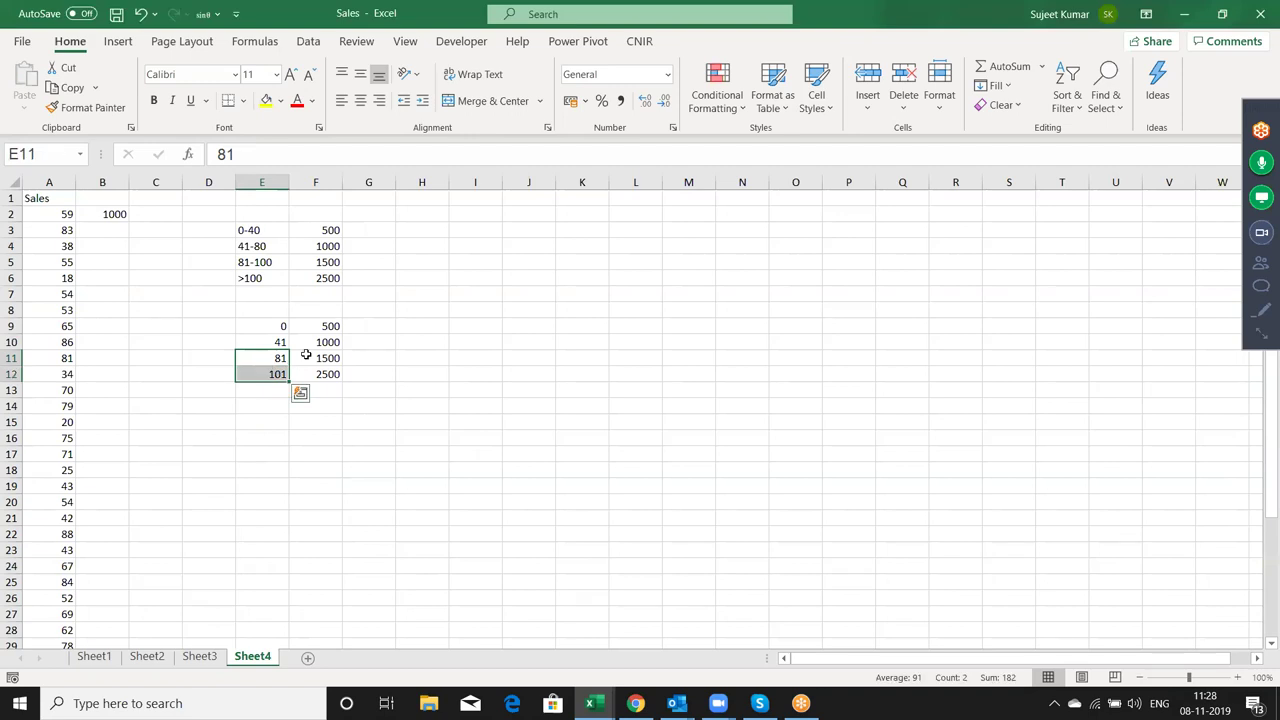
left_click(306, 355)
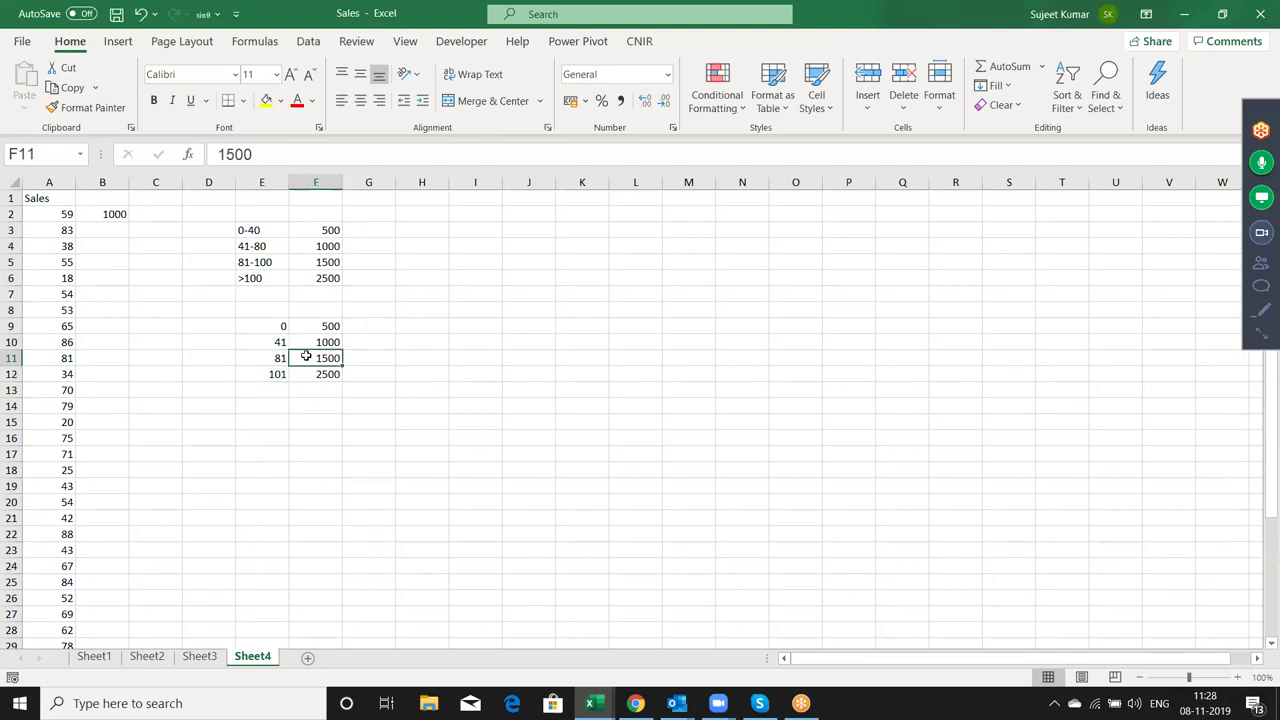
- Replace TRUE with 1 in B2's VLOOKUP formula, keeping the 1000 result
left_click(108, 215)
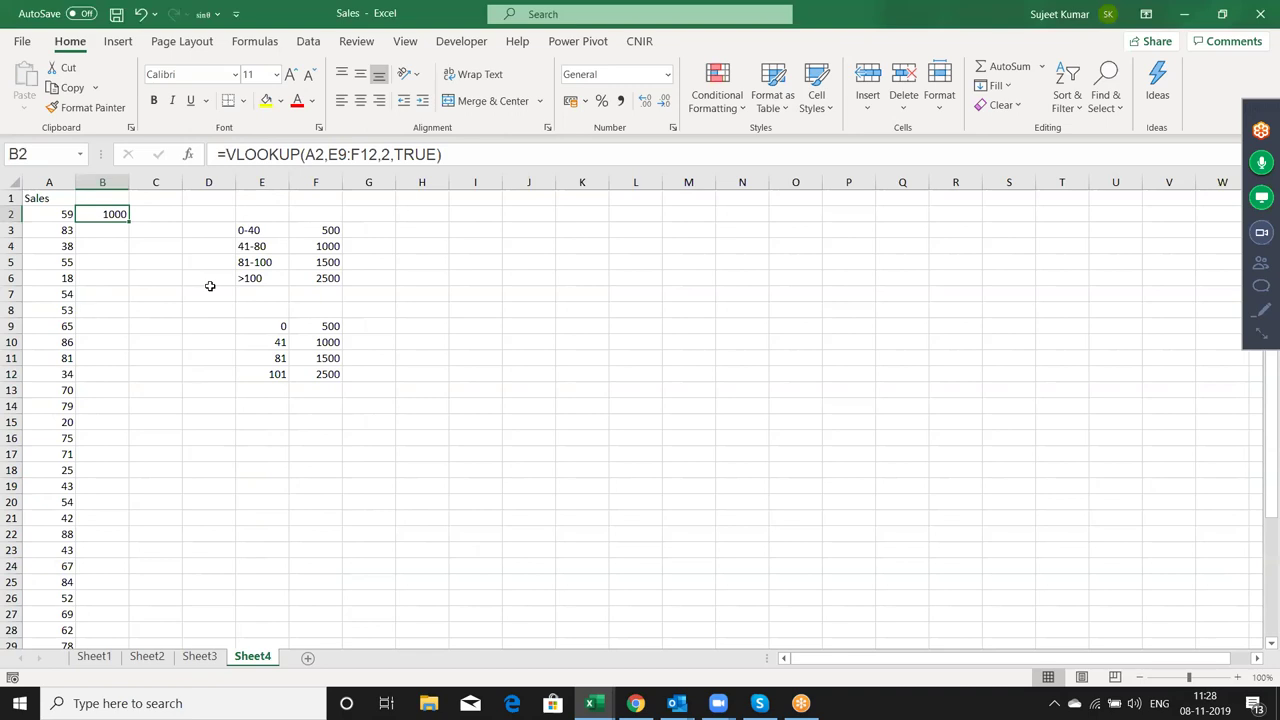
double_click(412, 155)
type("1")
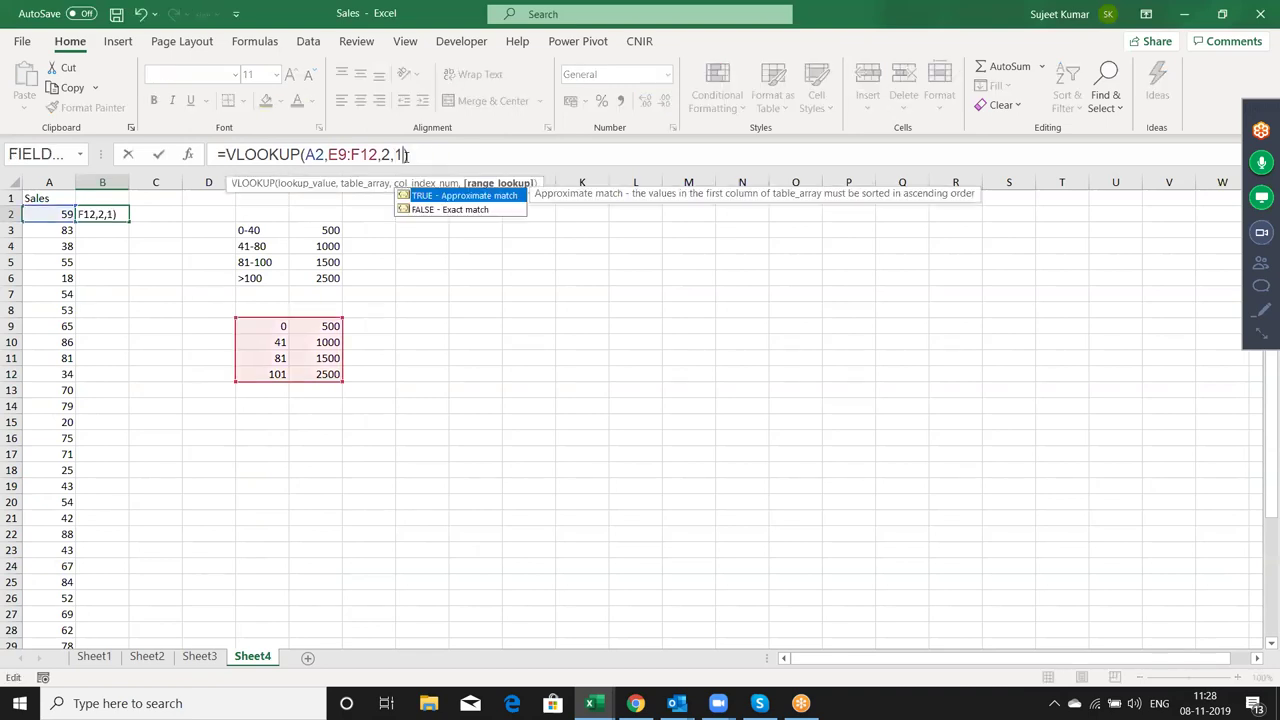
key("Return")
key("Up")
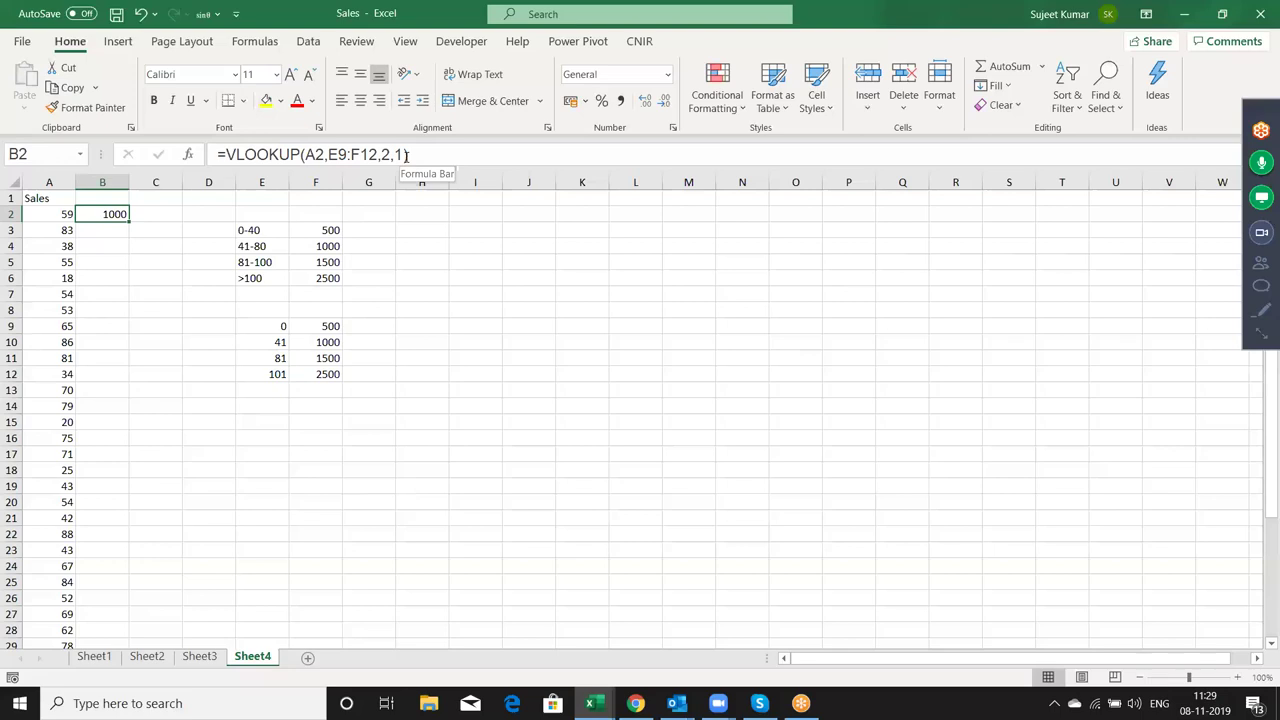
- Enter =VLOOKUP(A3,E9:F12,2,TRUE) in B3, returning 1500 for sale 83
key("Right")
key("Down")
key("Left")
type("=vl")
key("Tab")
key("Left")
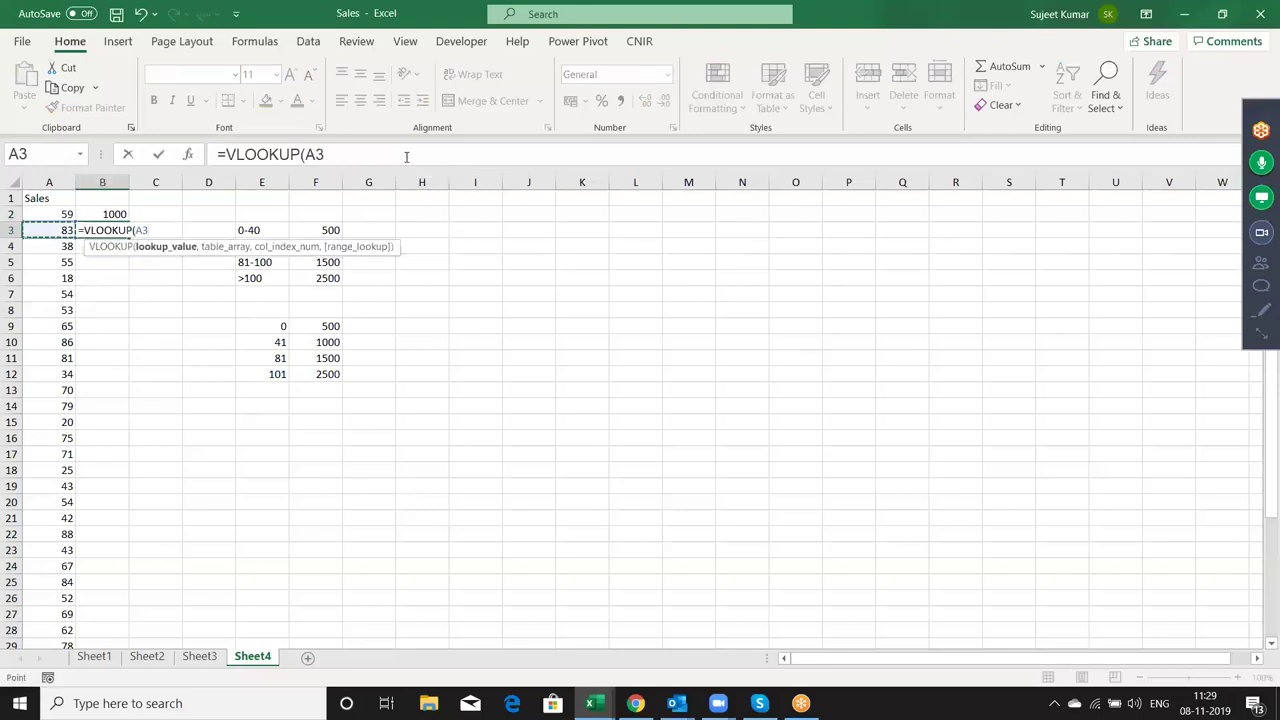
type(",")
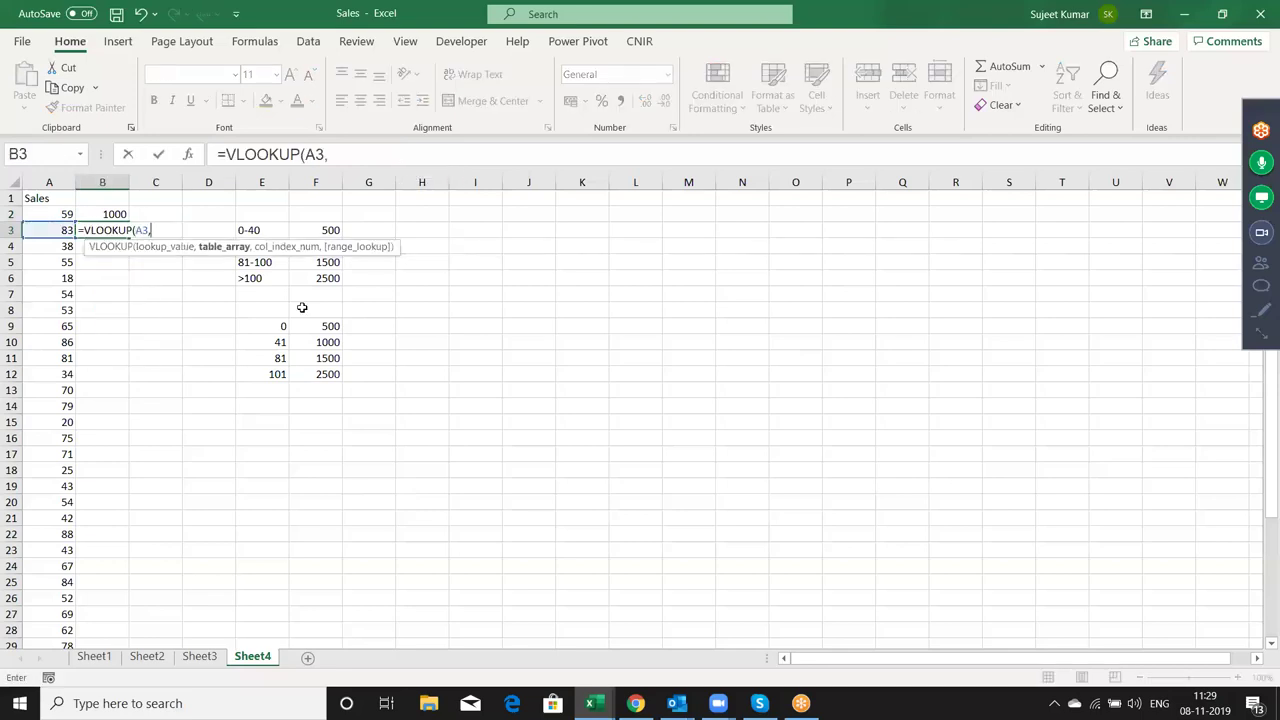
left_click_drag(282, 328, 313, 374)
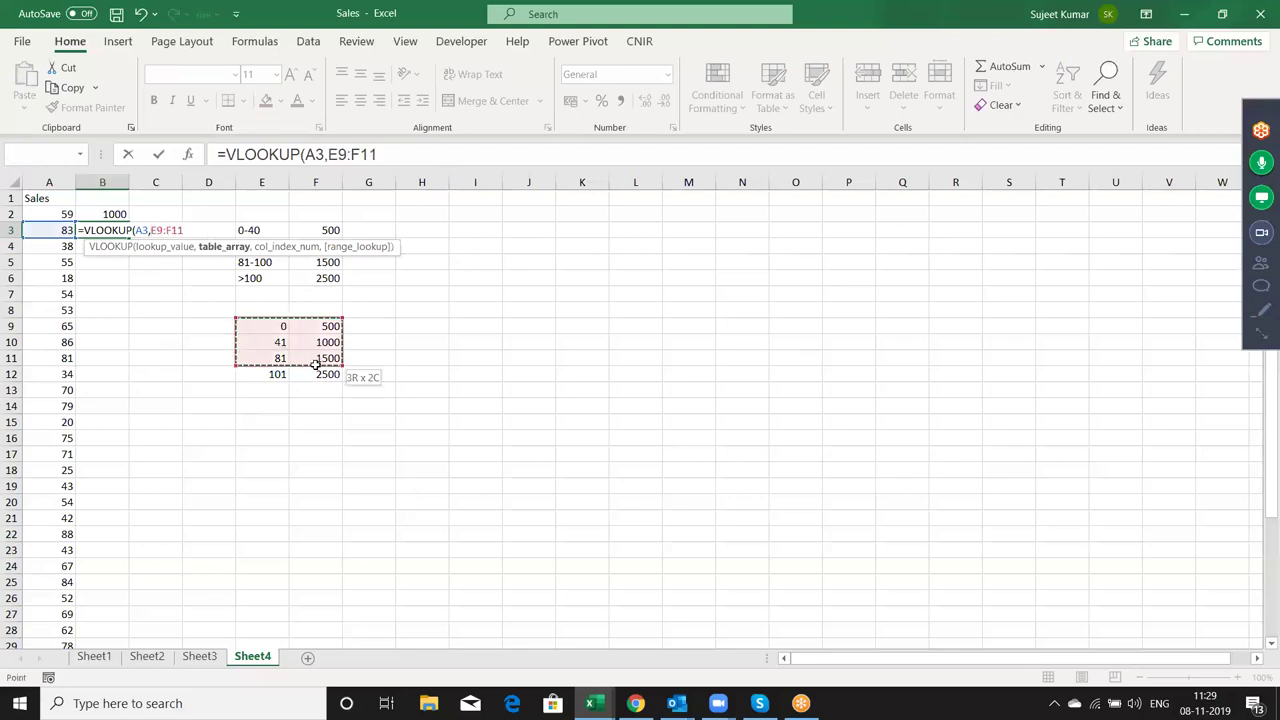
type(",2,")
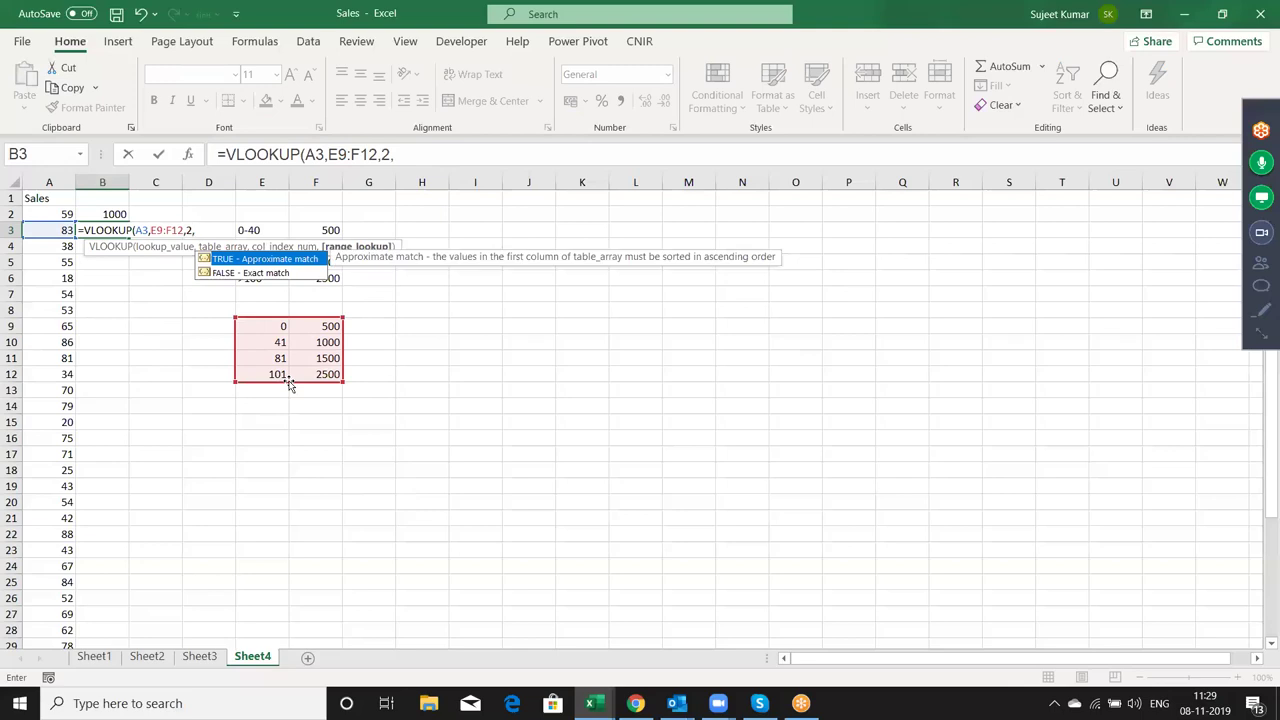
key("Down")
key("Up")
key("Tab")
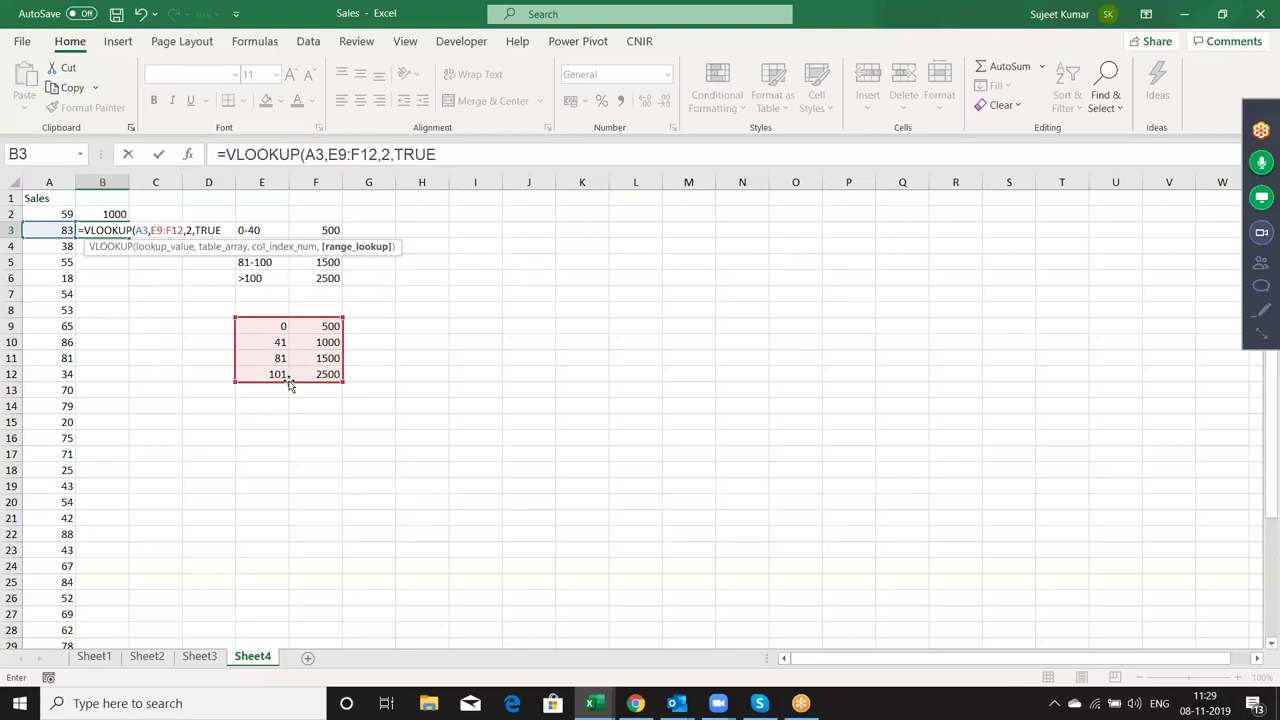
type(")")
key("ctrl+Return")
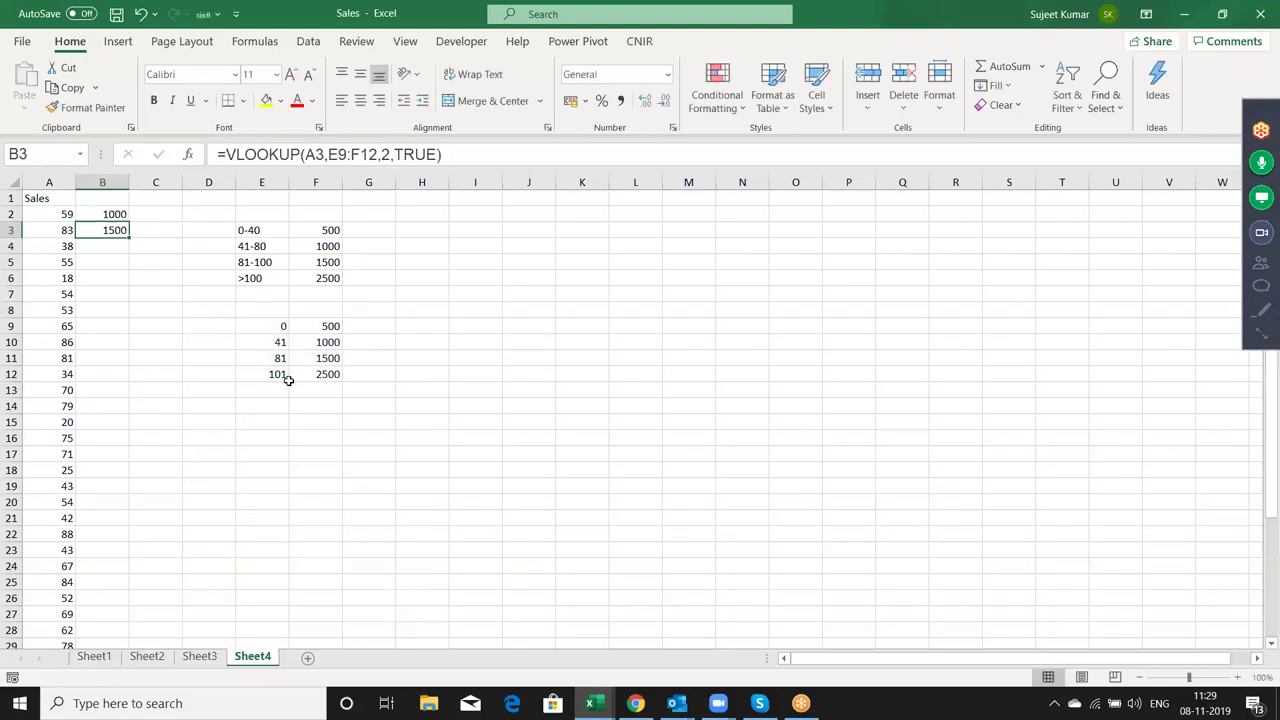
key("Left")
left_click(254, 344)
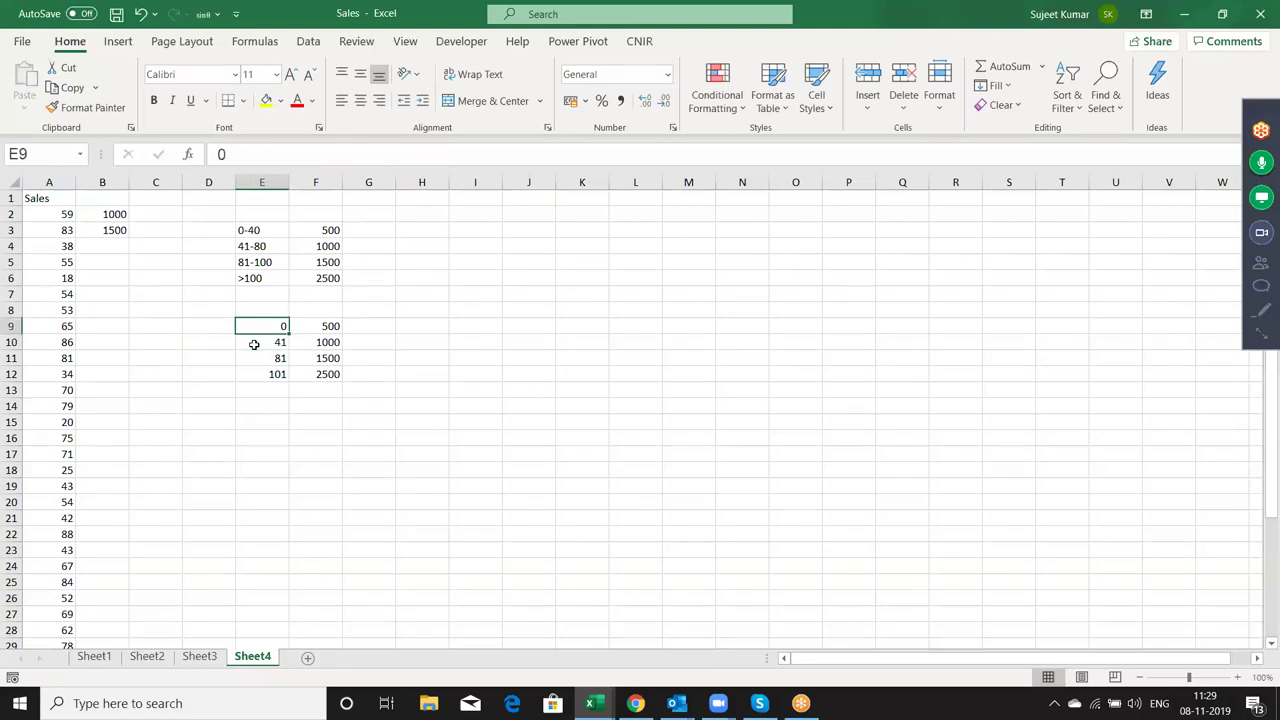
left_click(254, 344, "shift")
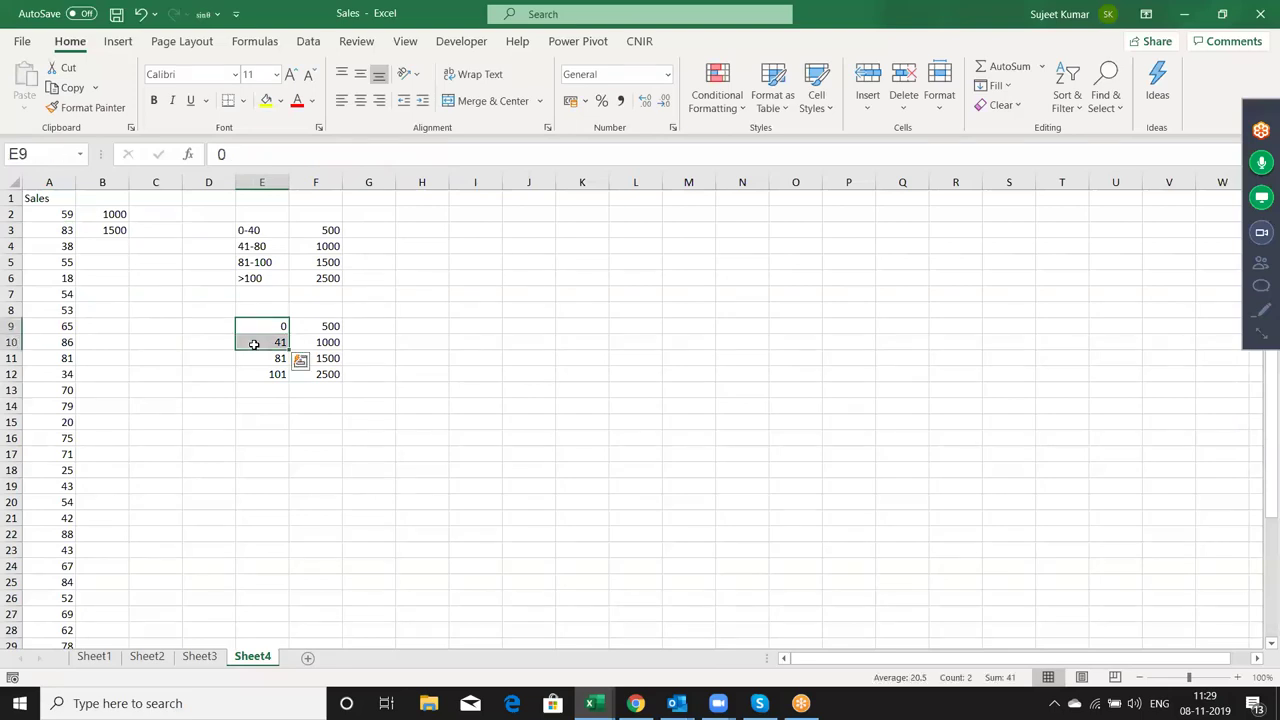
left_click(254, 344)
key("shift+Down")
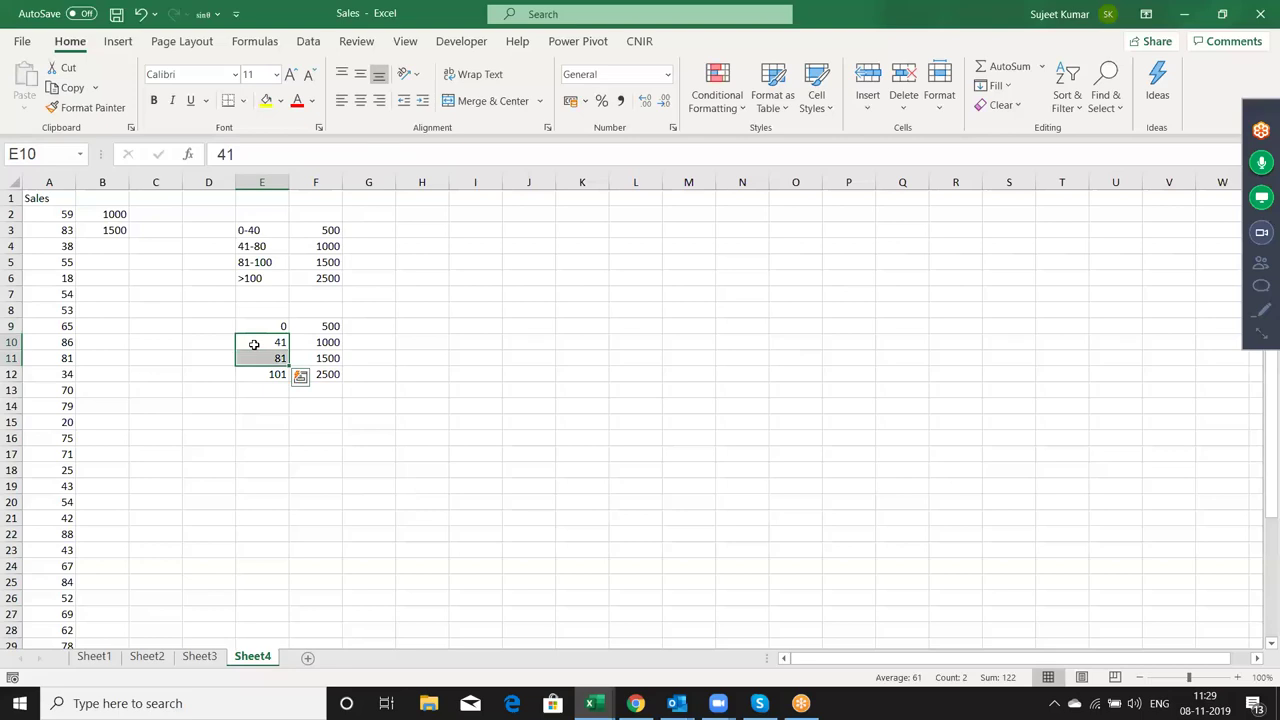
key("Down")
key("shift+Down")
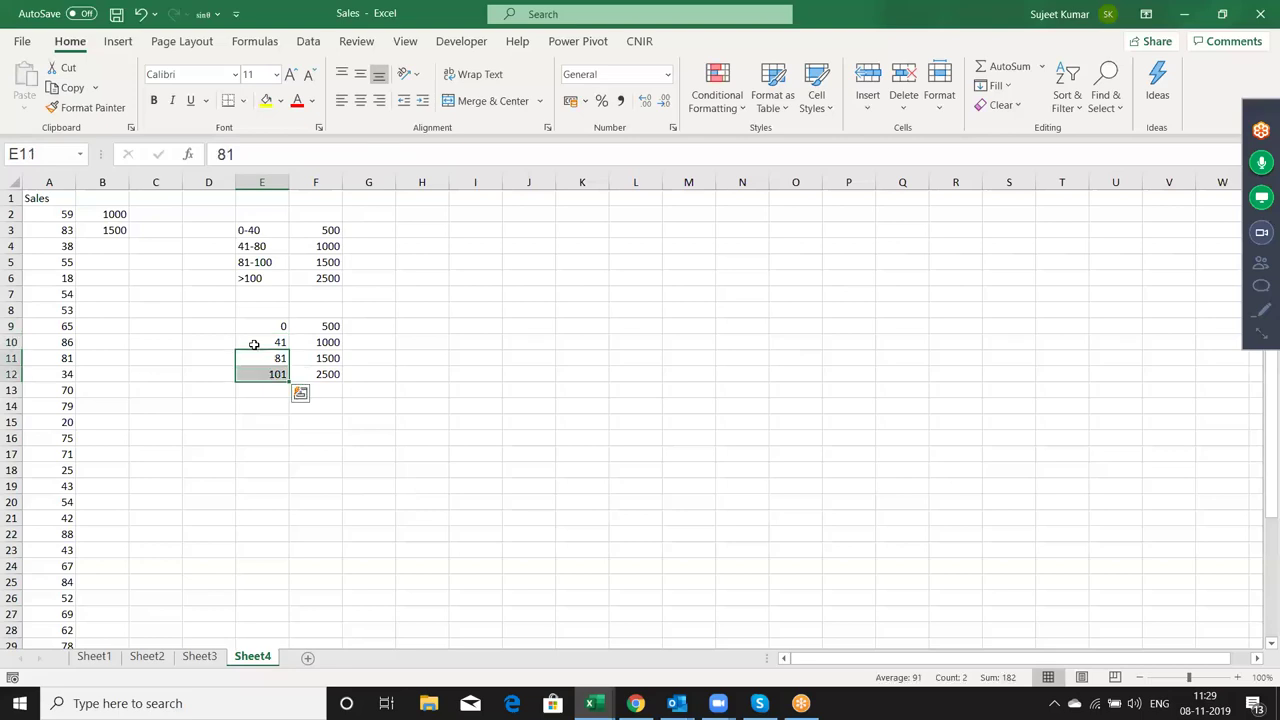
key("Right")
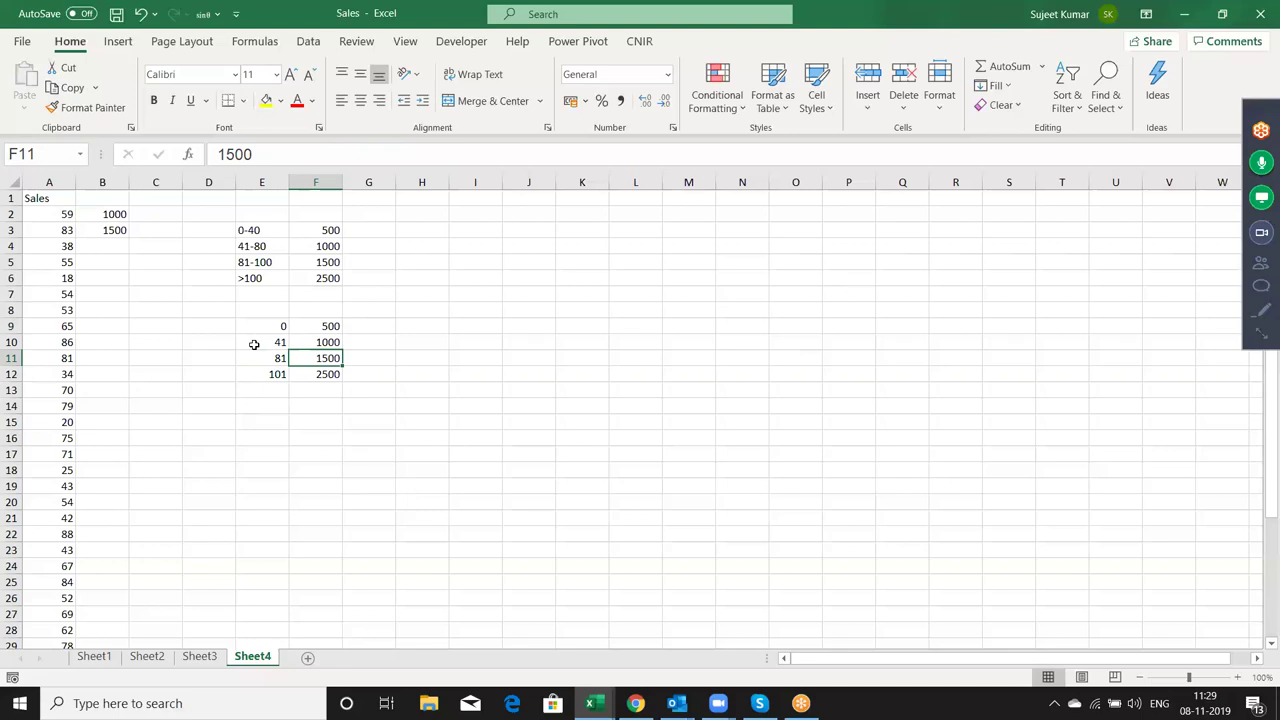
key("Left")
key("Left")
key("Left")
key("Left")
key("Right")
key("Right")
key("Right")
key("Left")
key("Left")
key("Left")
key("Left")
key("ctrl+Up")
key("Down")
key("Down")
key("Down")
key("Right")
- Enter =LOOKUP(A4,E9:E12,F9:F12) in B4, returning 500 for sale 38
key("F2")
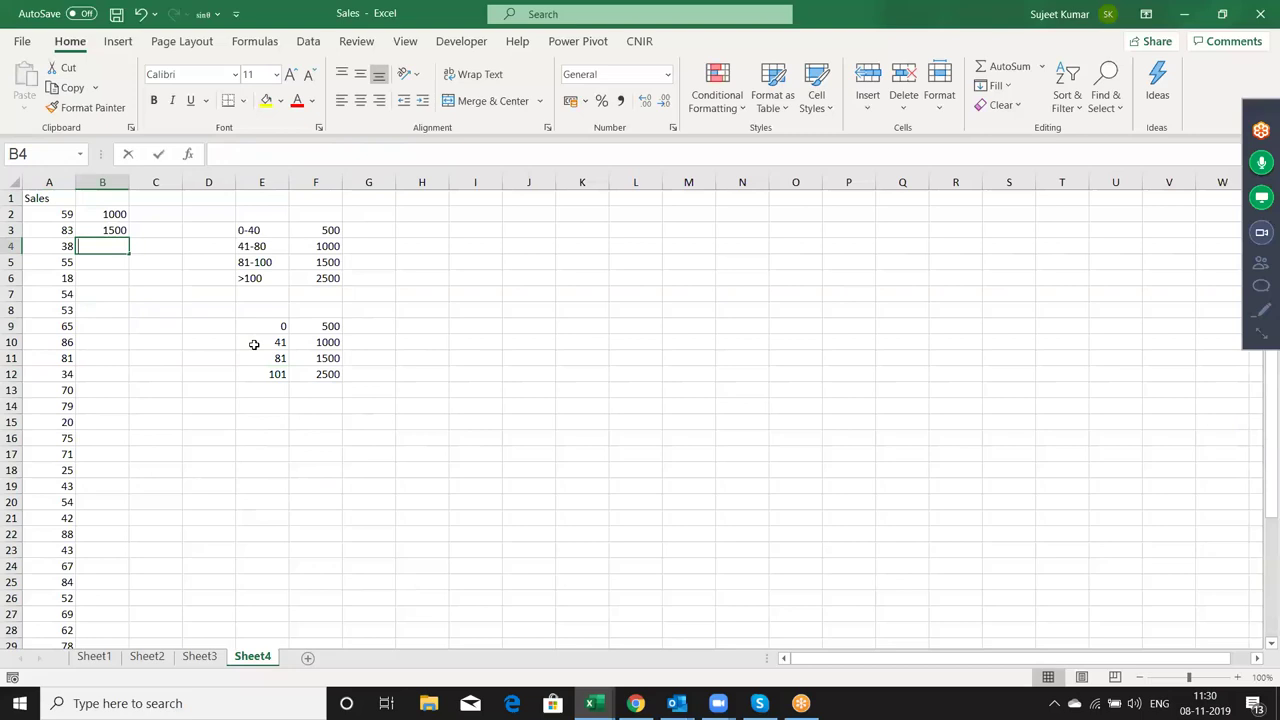
type("=loo")
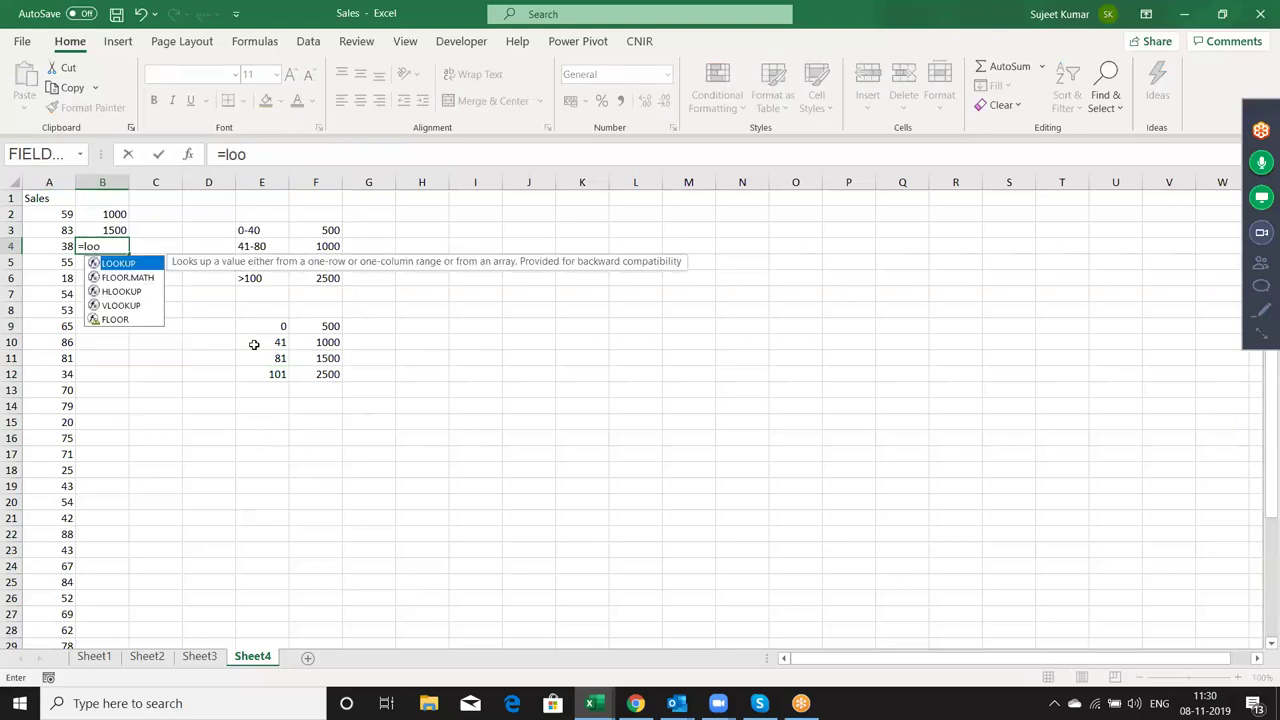
key("Tab")
key("Left")
type(",")
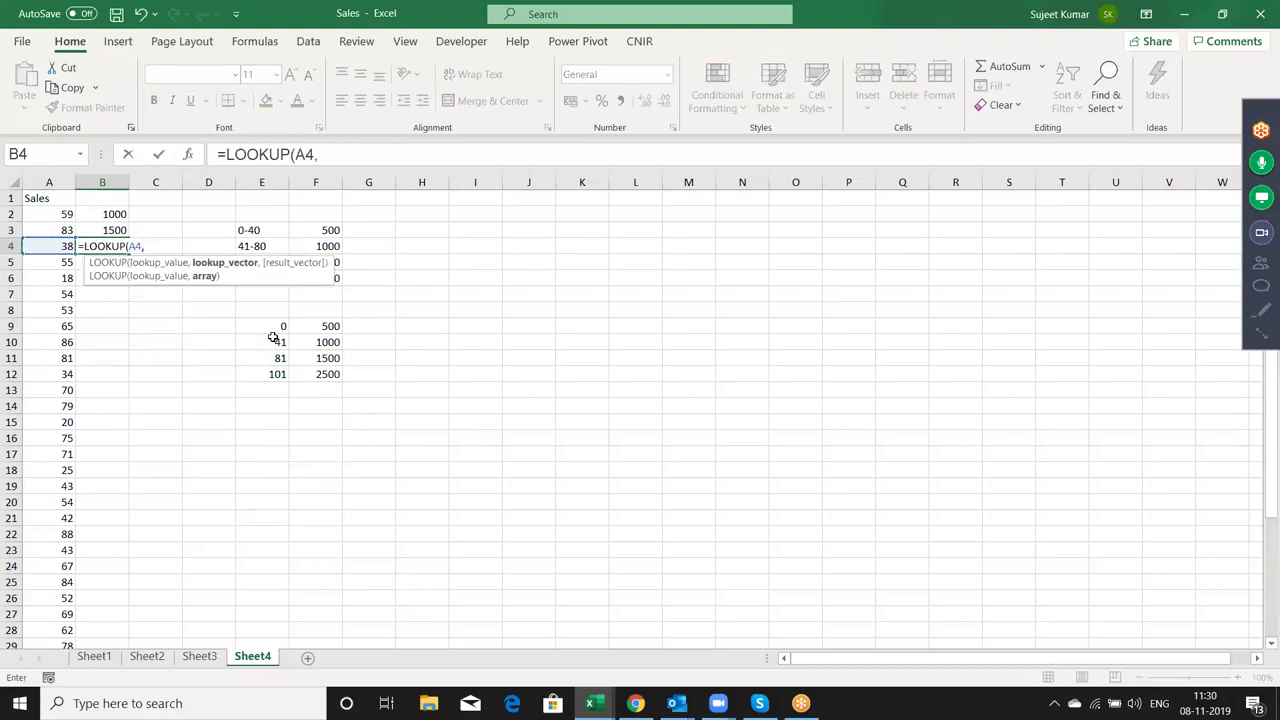
left_click_drag(268, 328, 267, 372)
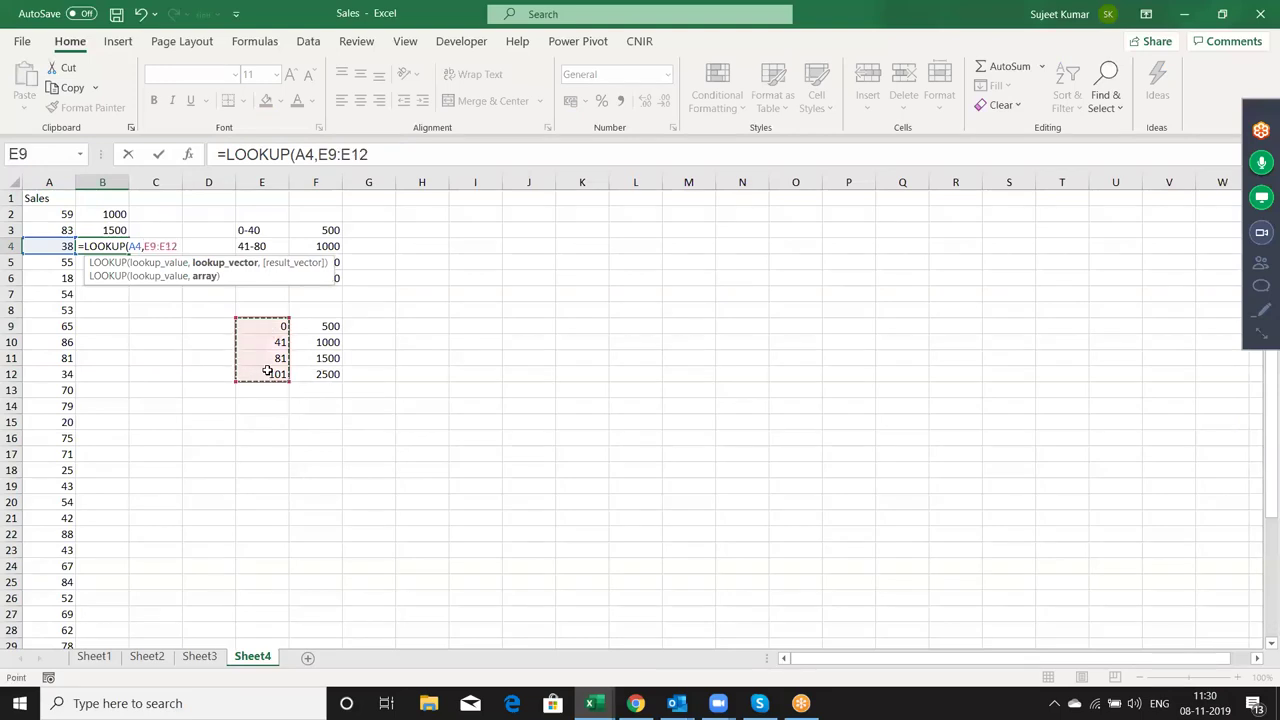
type(",")
left_click_drag(310, 328, 310, 375)
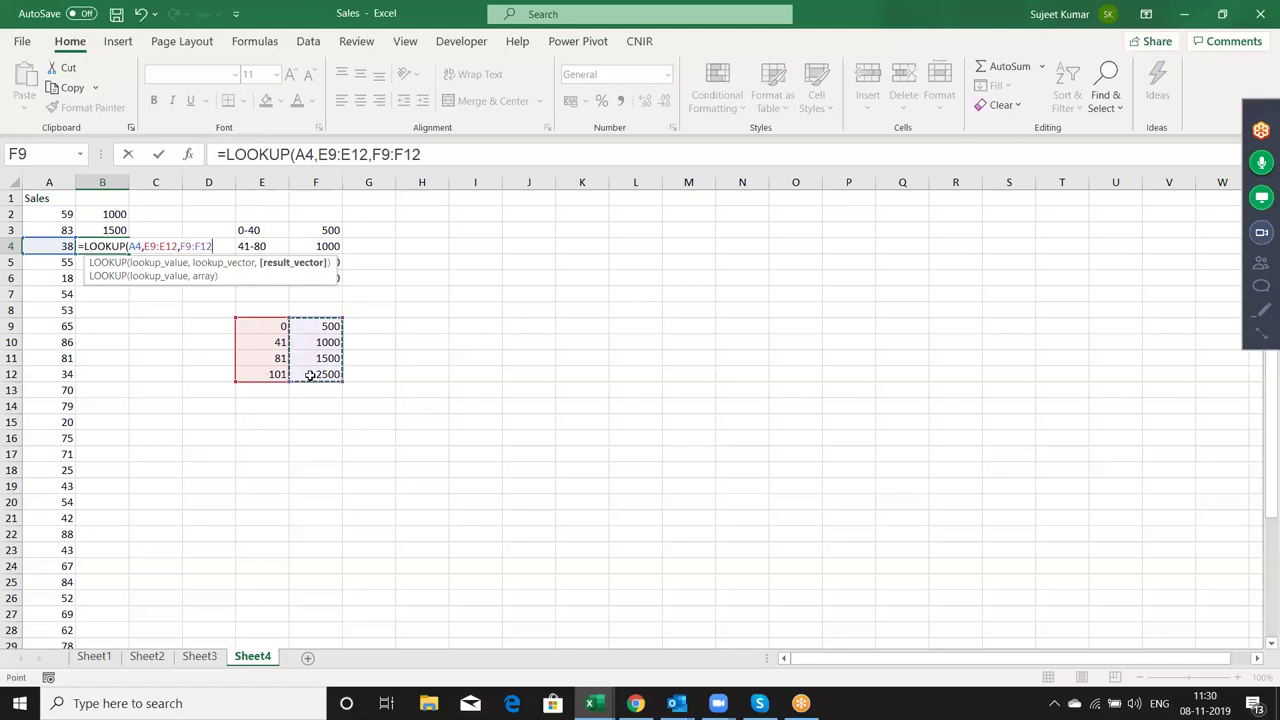
key("Return")
key("Up")
key("Down")
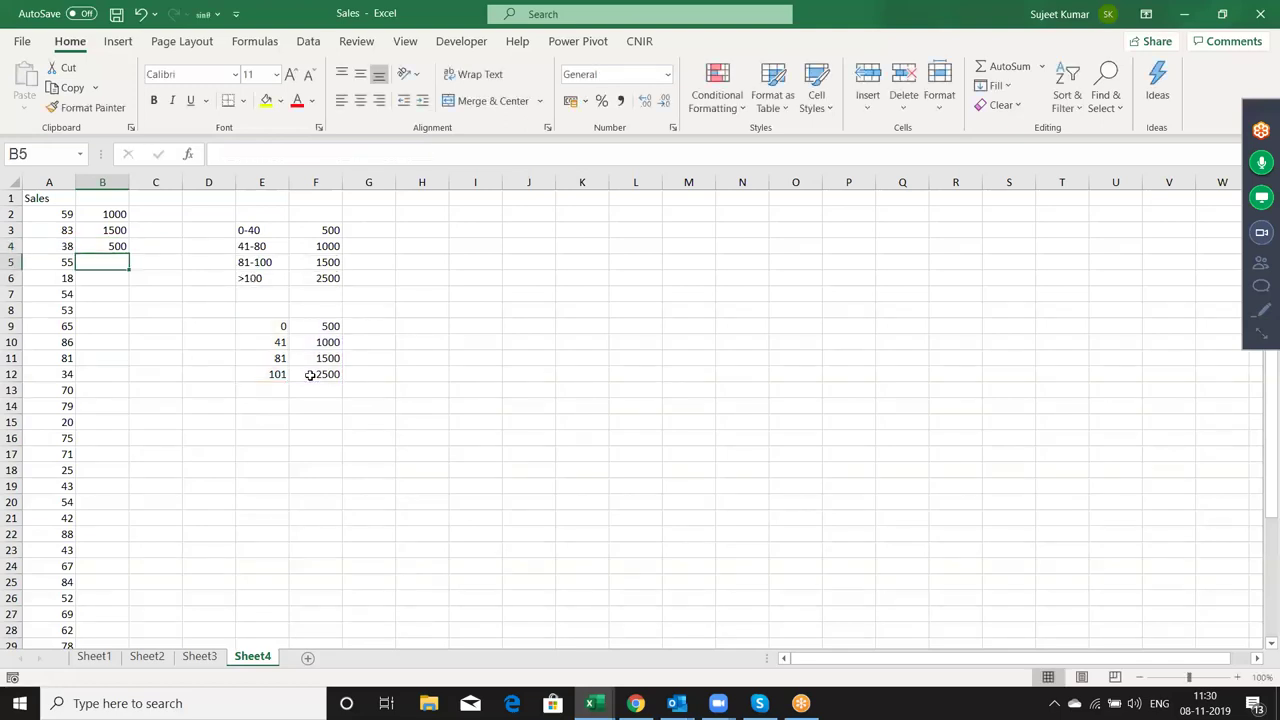
- Enter =LOOKUP(A5,{0,41,81,101},{500,1000,1500,2500}) in B5 so sale 55 returns a payout of 1000
type("=loo")
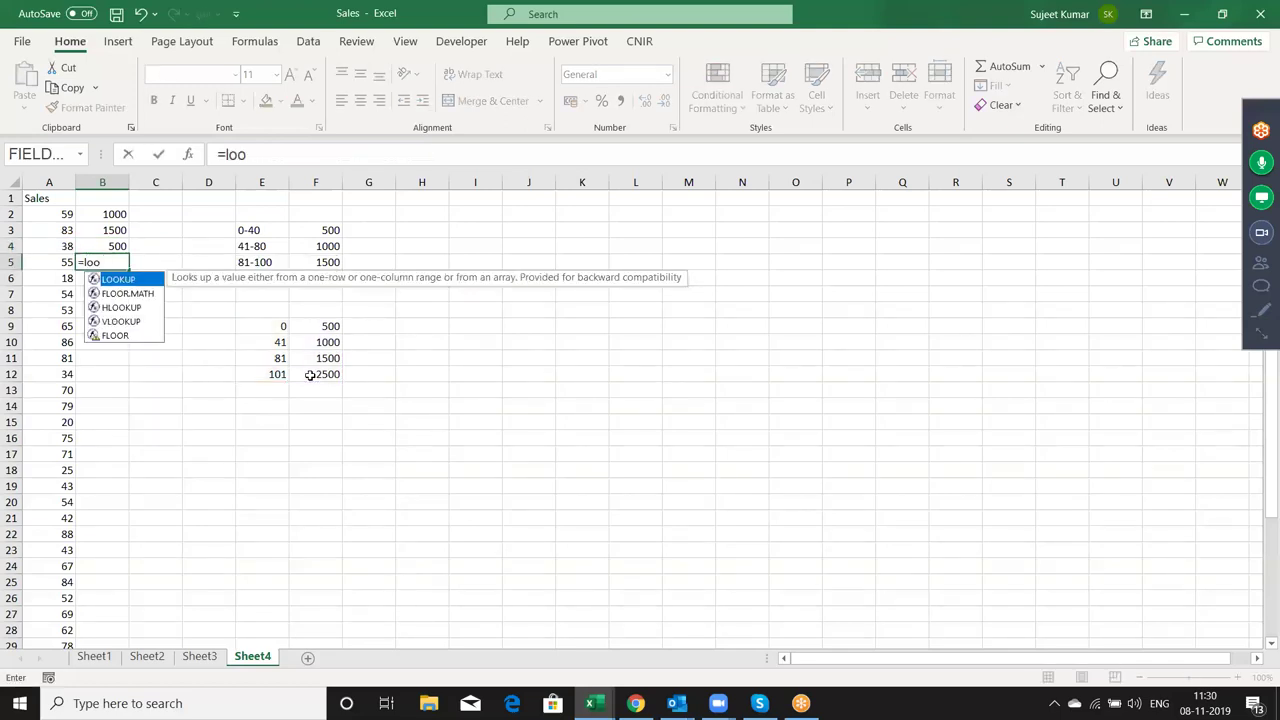
key("Tab")
key("Left")
type(",")
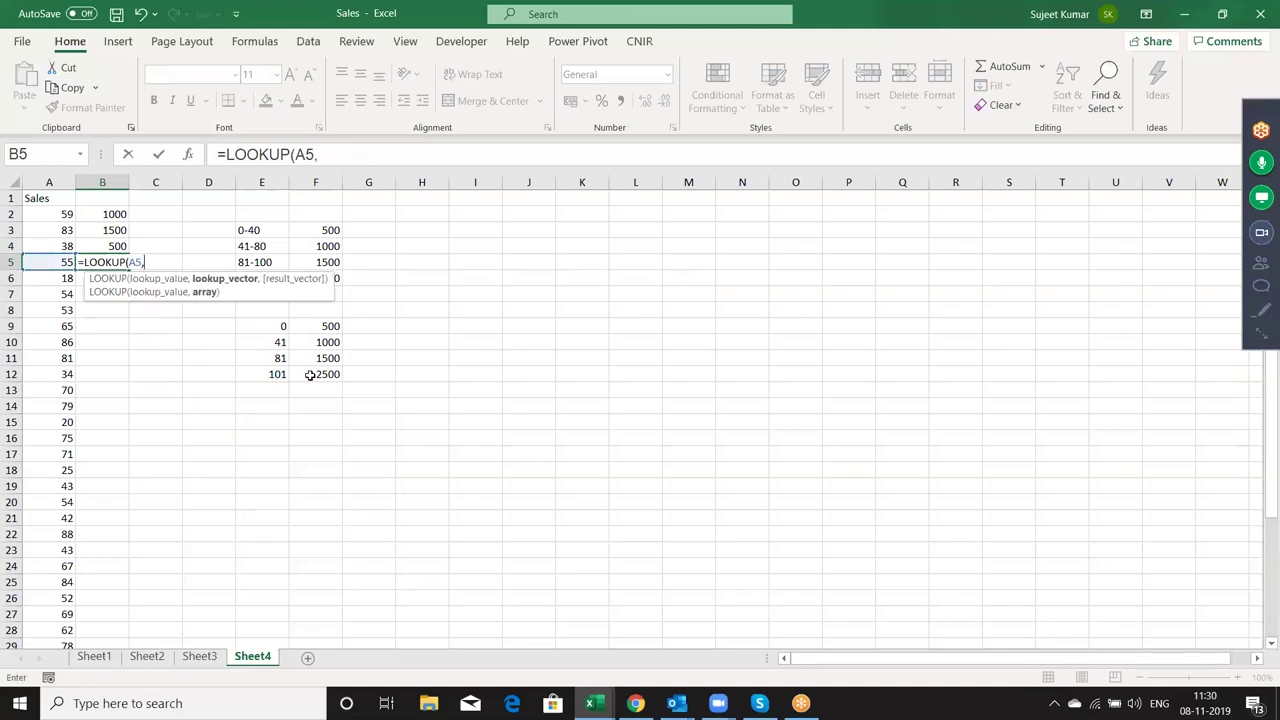
type("{")
type("0,41,81")
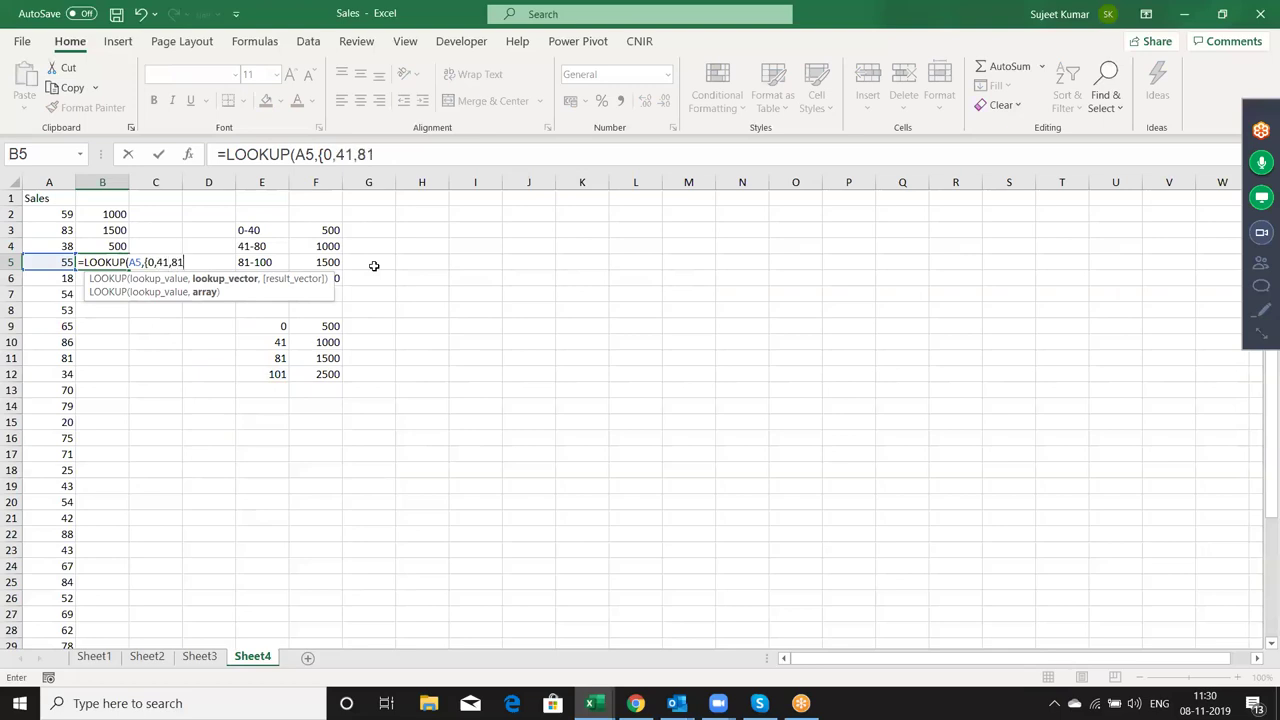
type(",101}")
type(",{")
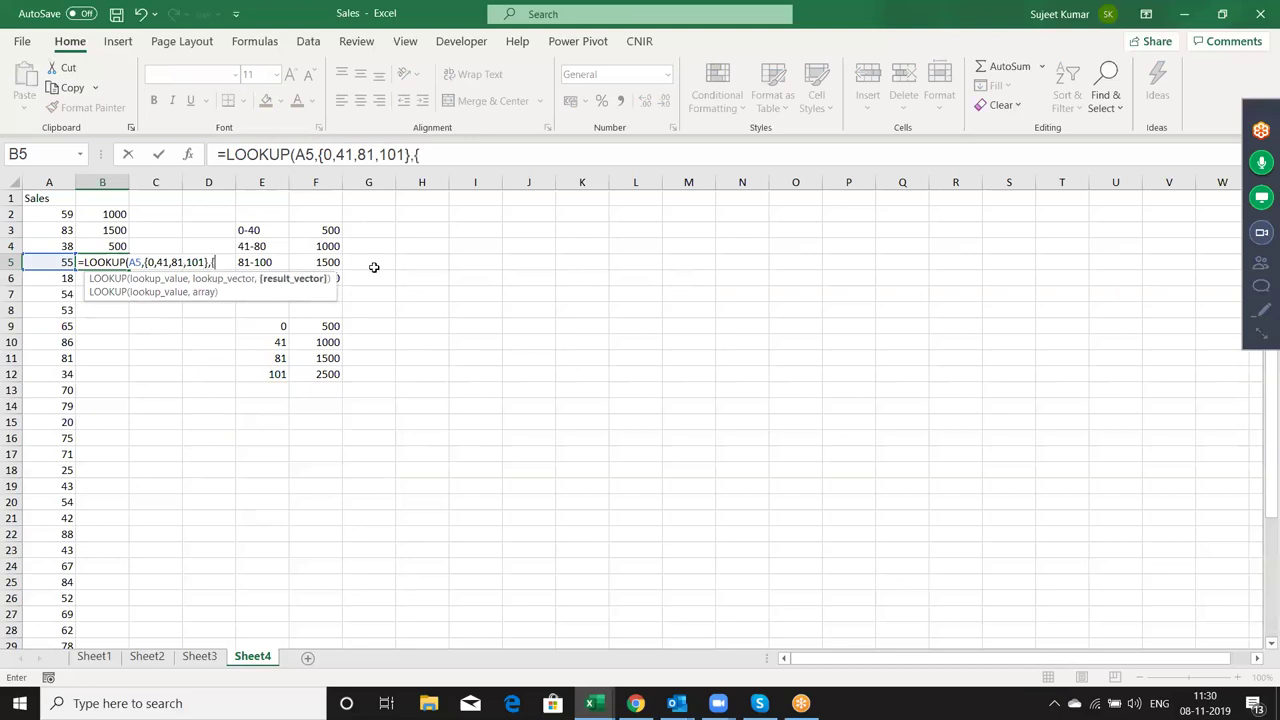
type("500,1000,1500,2500")
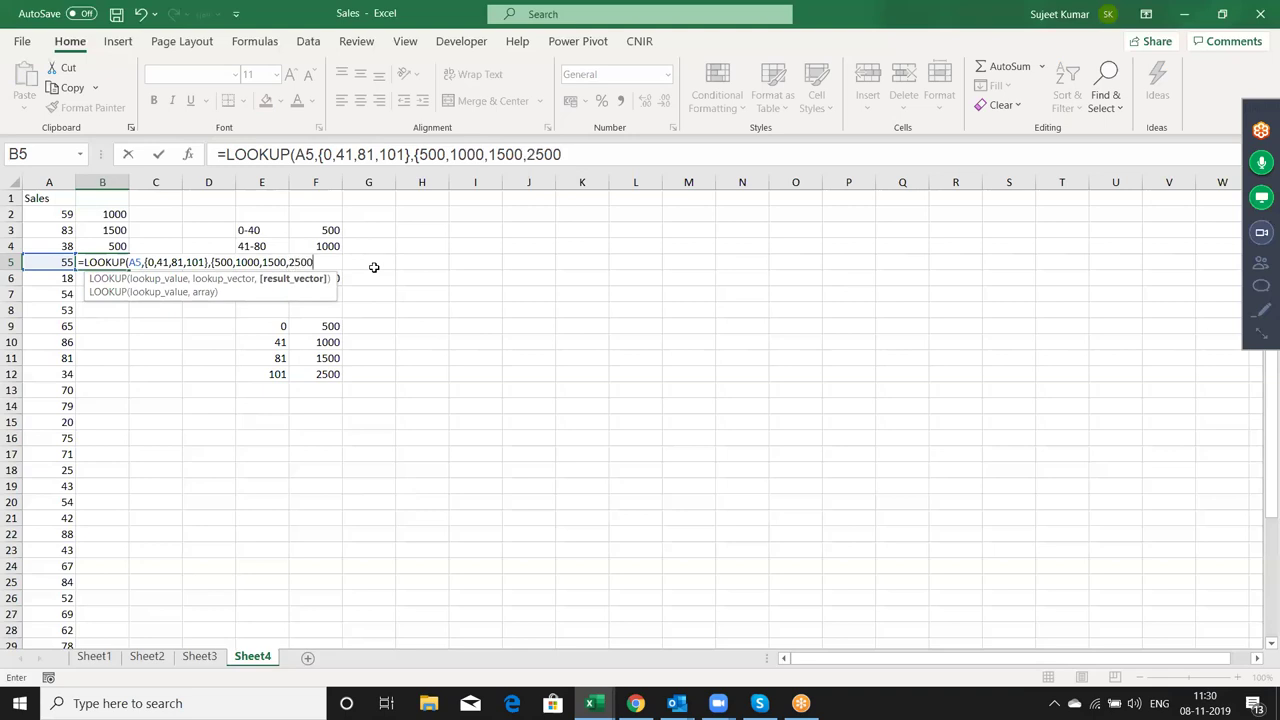
type("}")
type(")")
key("Return")
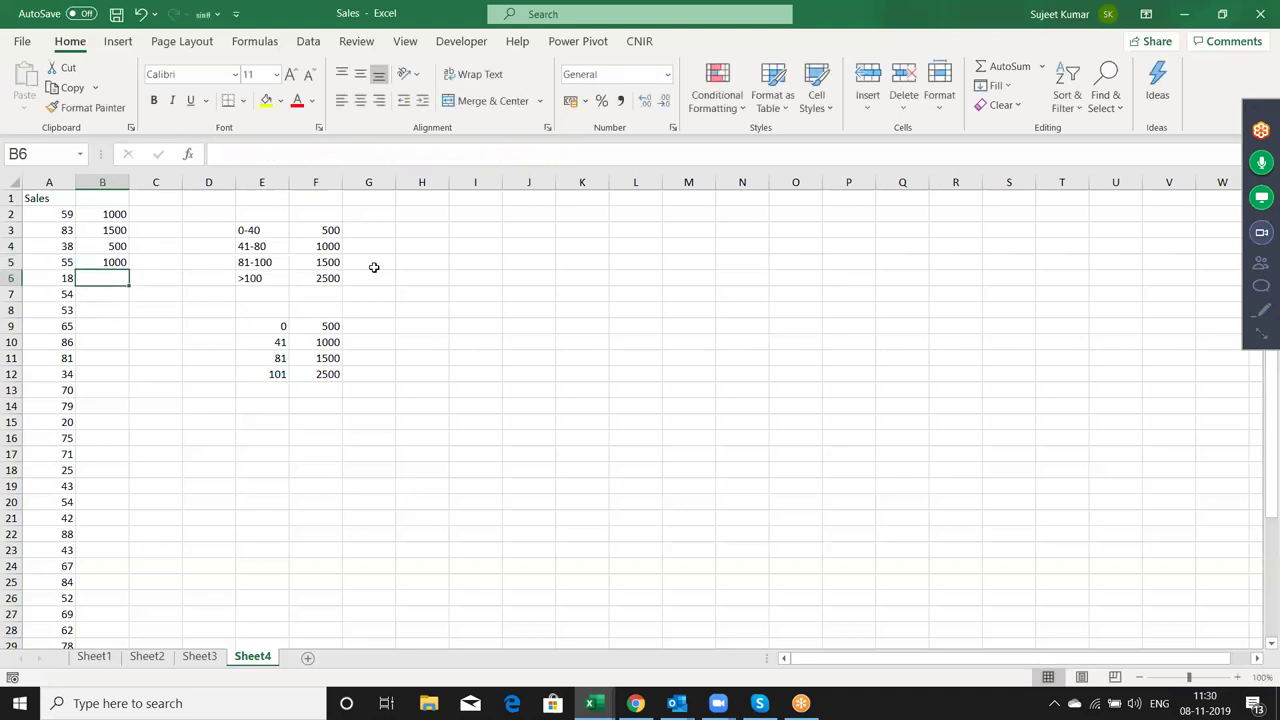
key("Up")
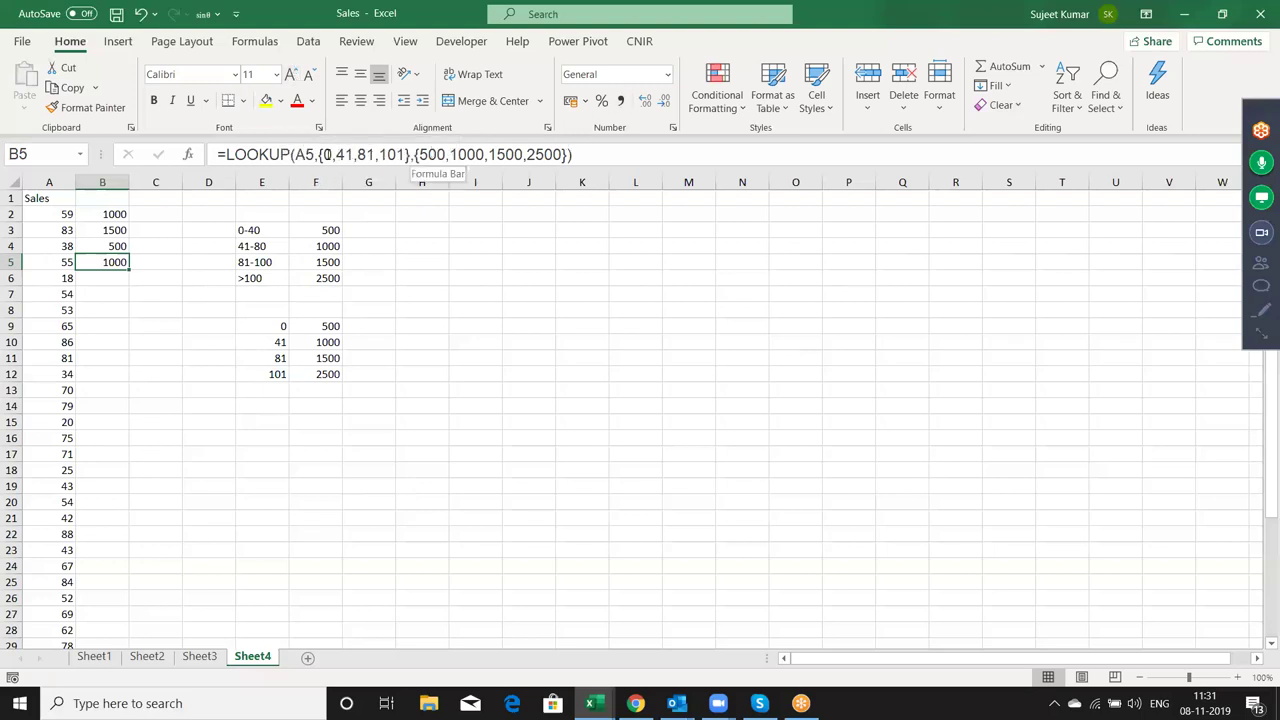
left_click_drag(321, 155, 552, 155)
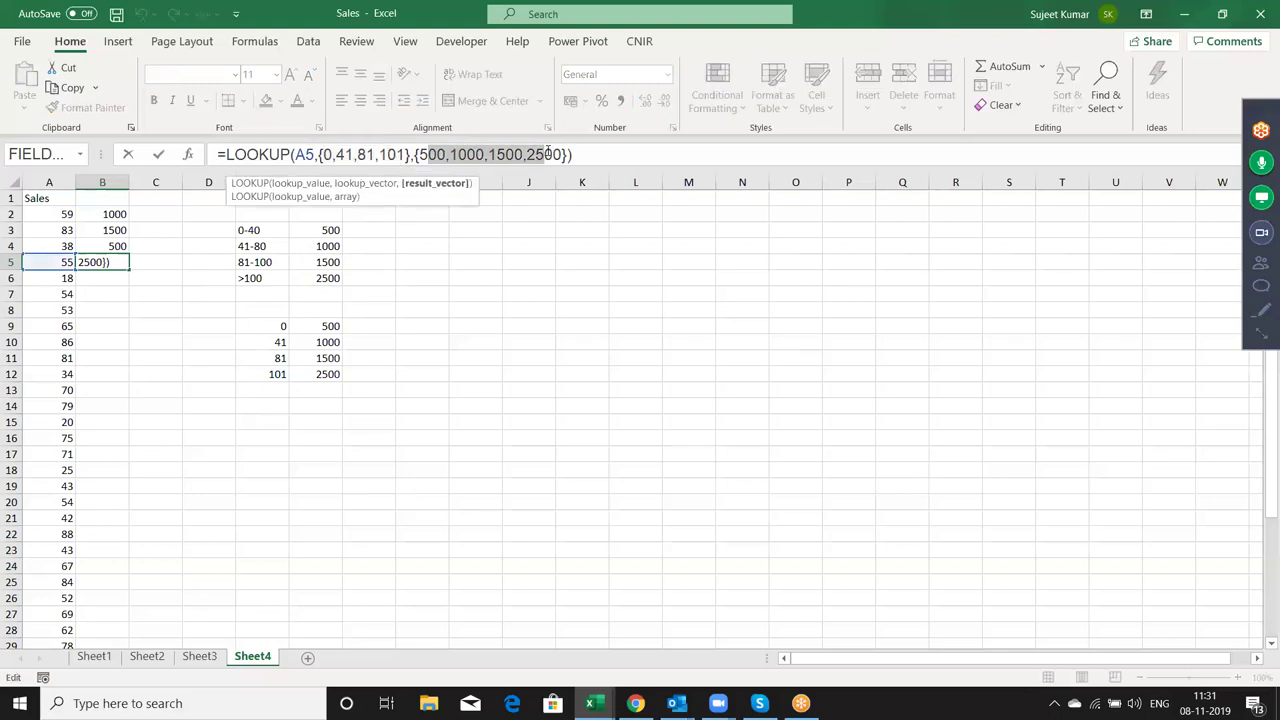